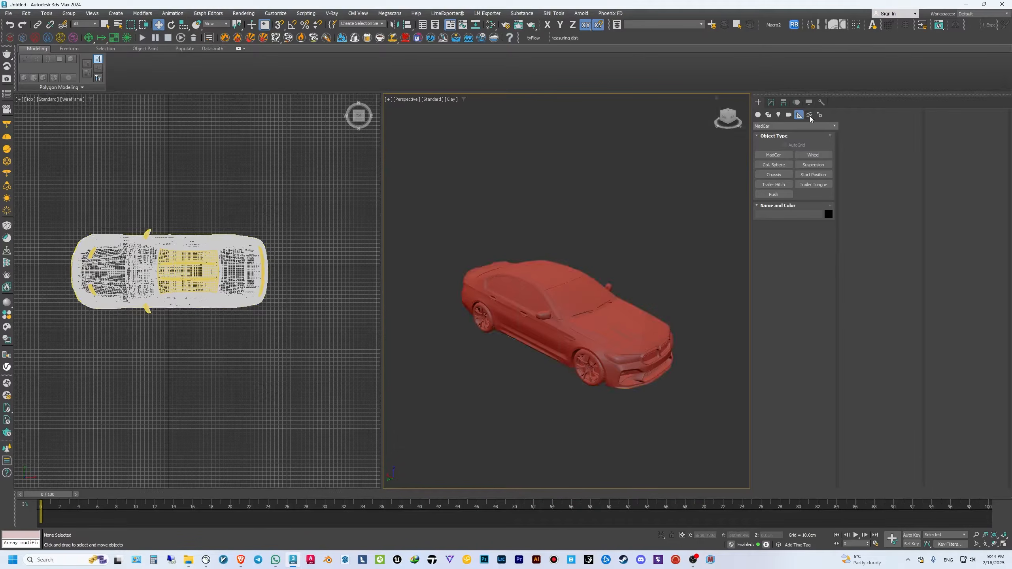
# - Show the MadCar helper object types and ungroup the BMW M5 CS car model
pyautogui.click(804, 126)
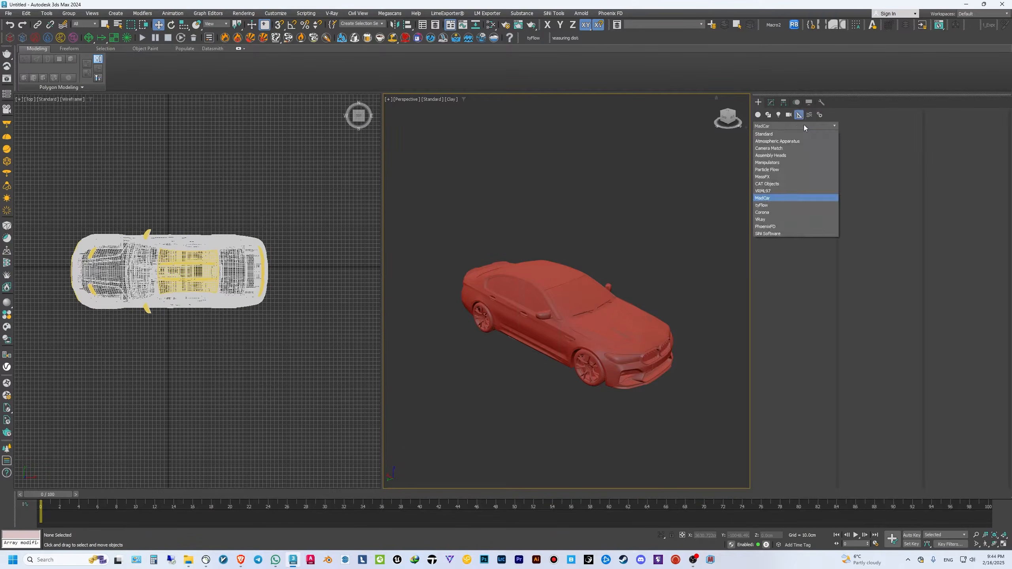
pyautogui.click(773, 198)
pyautogui.click(620, 327)
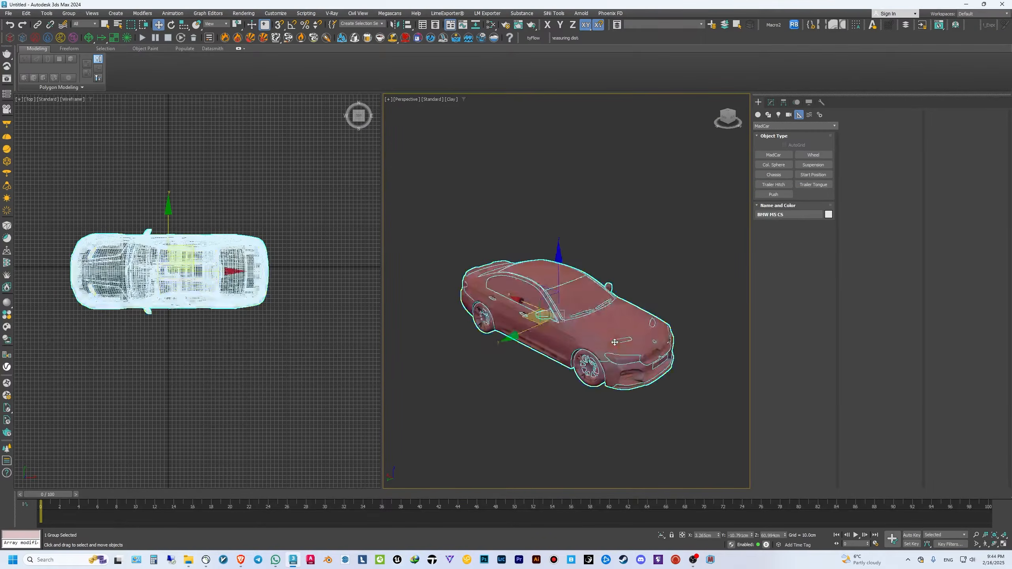
pyautogui.scroll(5, 606, 389)
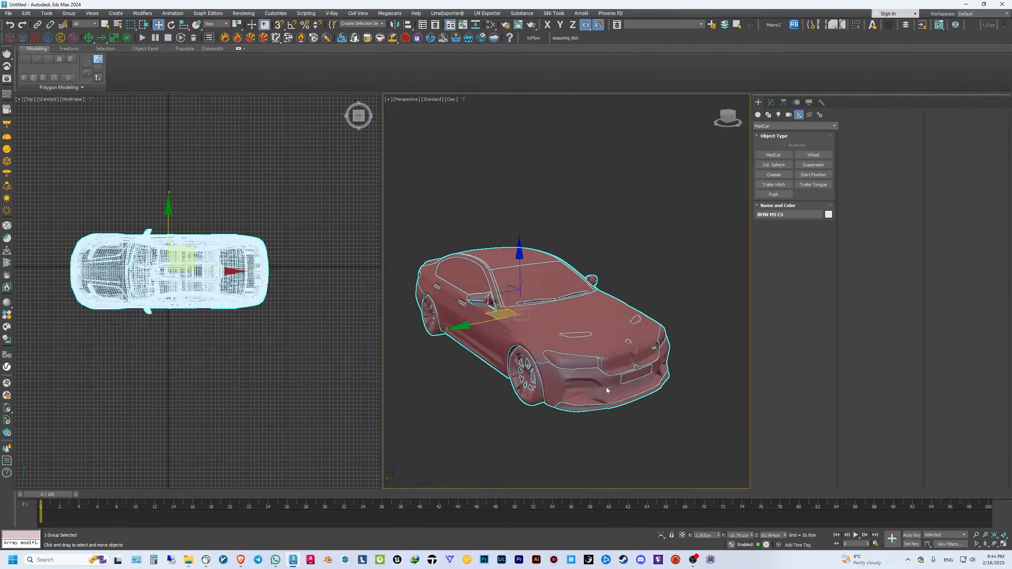
pyautogui.click(69, 13)
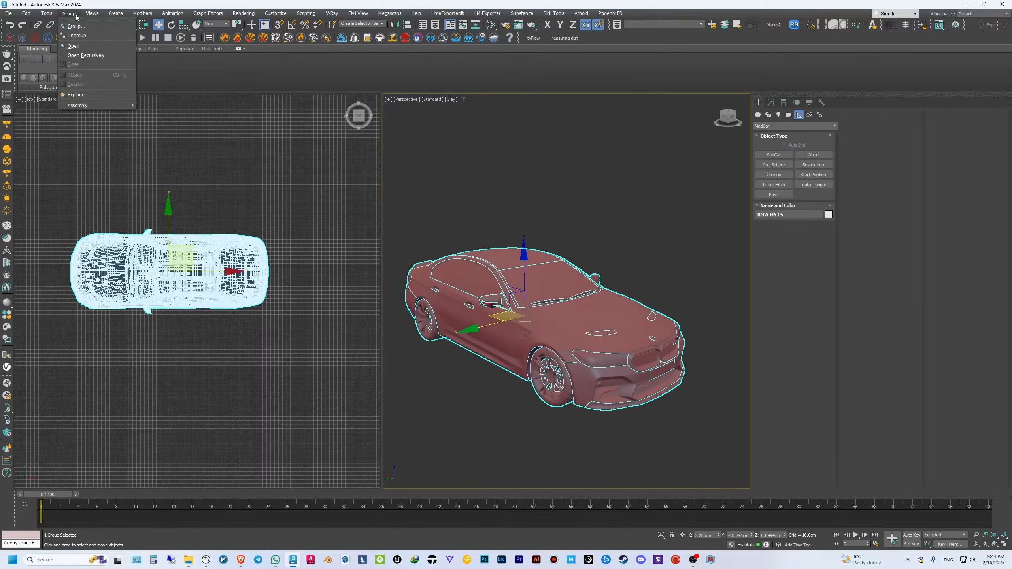
pyautogui.click(80, 36)
# - Select the tire mesh and the rim mesh of the car and isolate them from the body
pyautogui.click(554, 382)
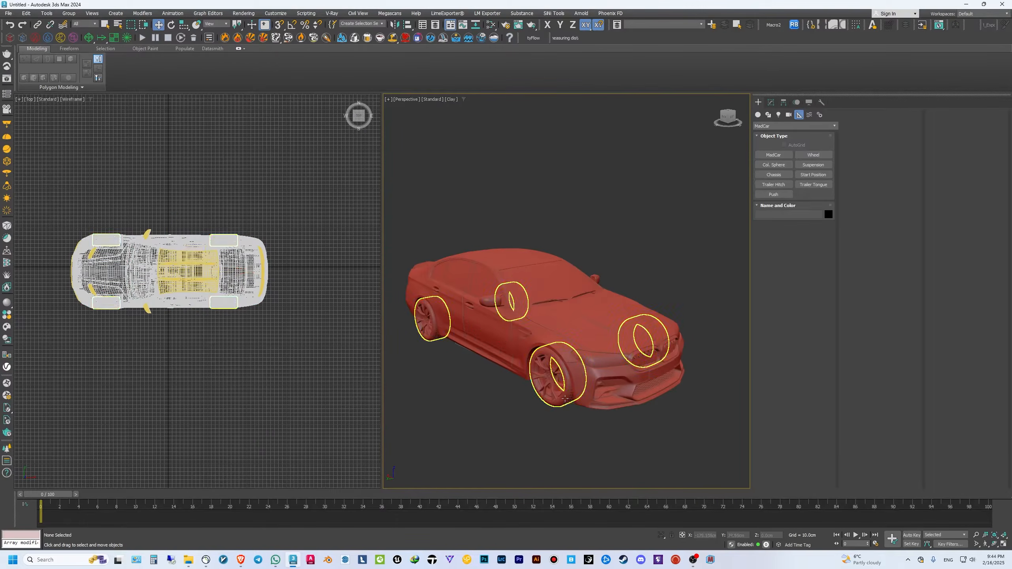
pyautogui.click(555, 386)
pyautogui.scroll(8, 577, 434)
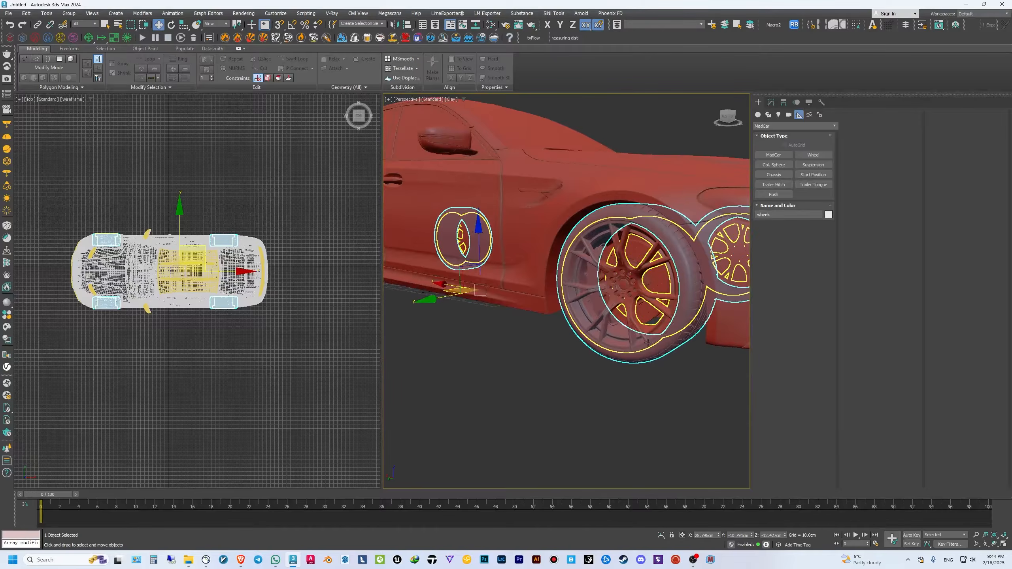
pyautogui.keyDown('ctrl'); pyautogui.click(649, 343); pyautogui.keyUp('ctrl')
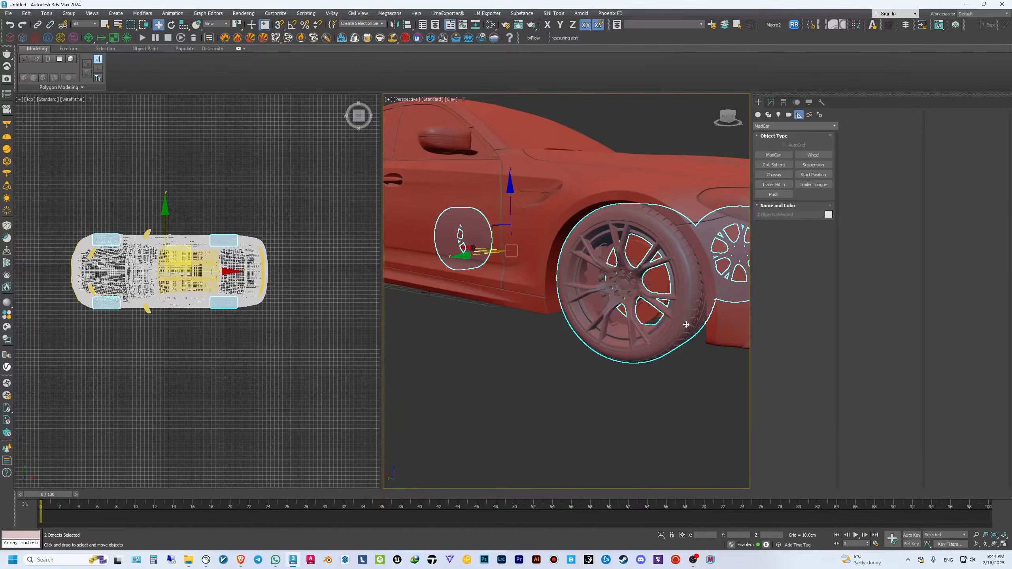
pyautogui.scroll(-8, 604, 278)
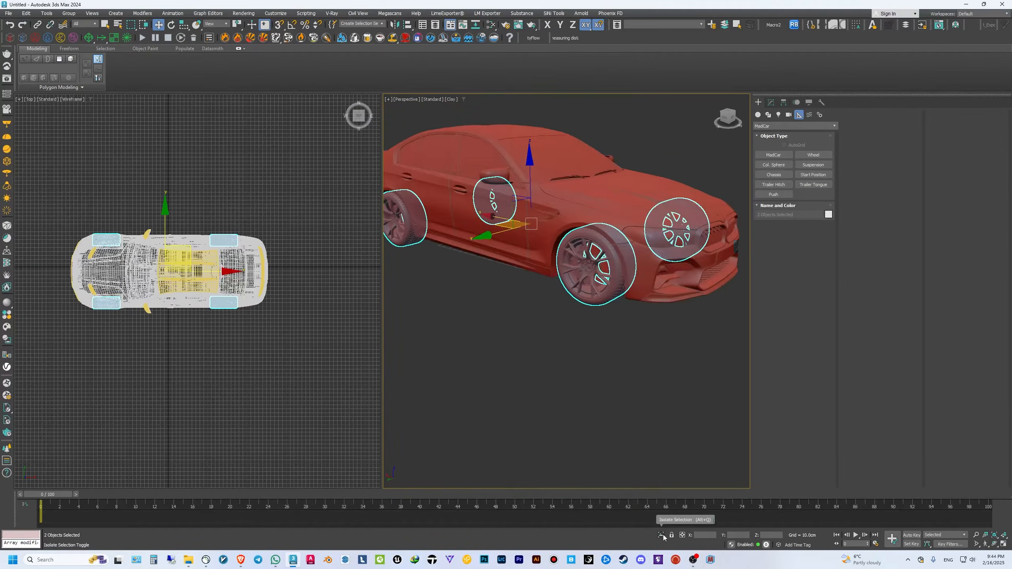
pyautogui.click(661, 535)
pyautogui.click(618, 283)
pyautogui.keyDown('alt'); pyautogui.moveTo(618, 283); pyautogui.dragTo(590, 323, button='middle'); pyautogui.keyUp('alt')
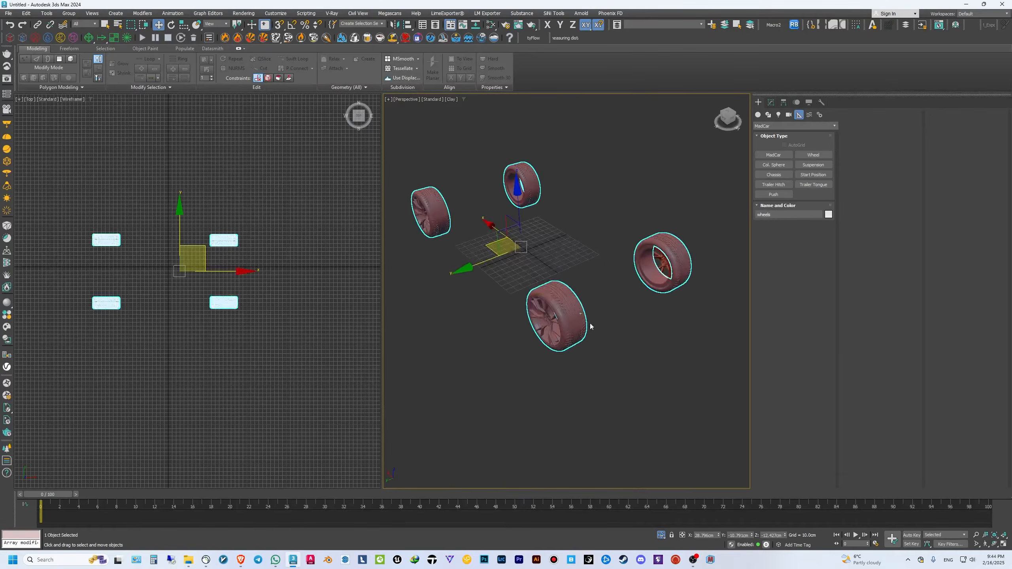
pyautogui.keyDown('alt'); pyautogui.moveTo(527, 313); pyautogui.dragTo(429, 379, button='middle'); pyautogui.keyUp('alt')
pyautogui.moveTo(407, 389); pyautogui.dragTo(725, 155)
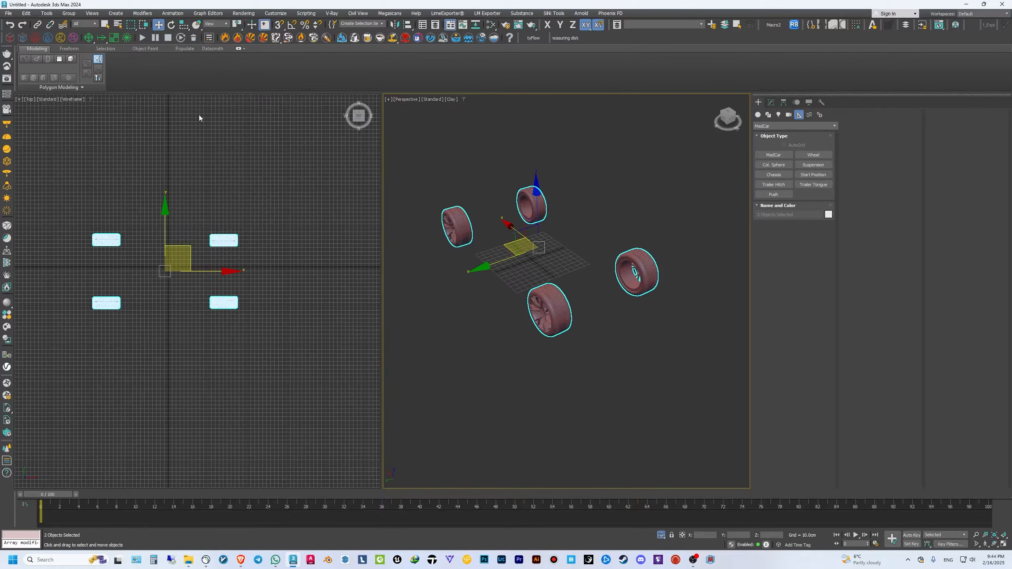
pyautogui.click(68, 13)
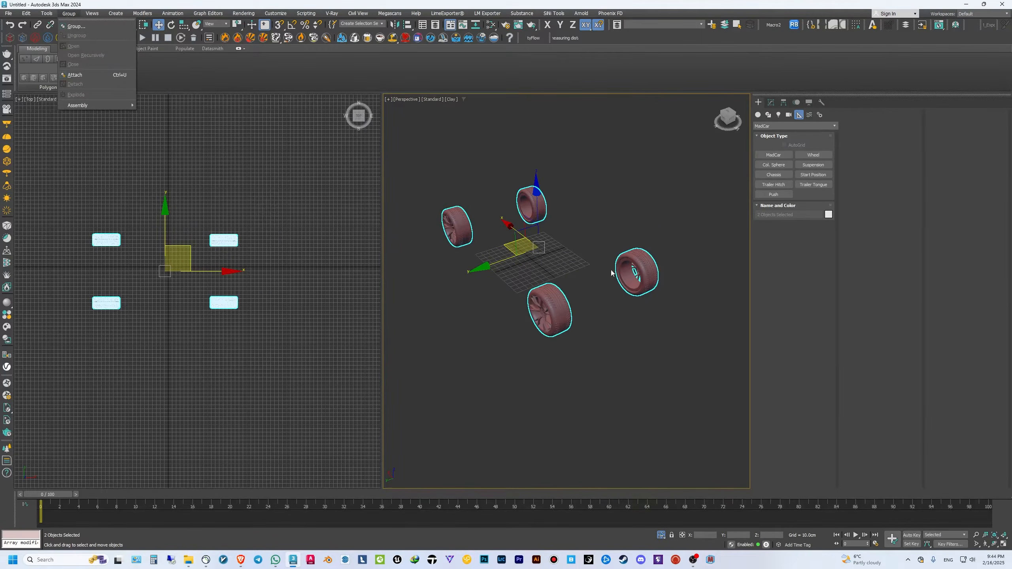
# - Detach the nearest front tire from the wheels mesh as a separate object, using element selection
pyautogui.click(562, 302)
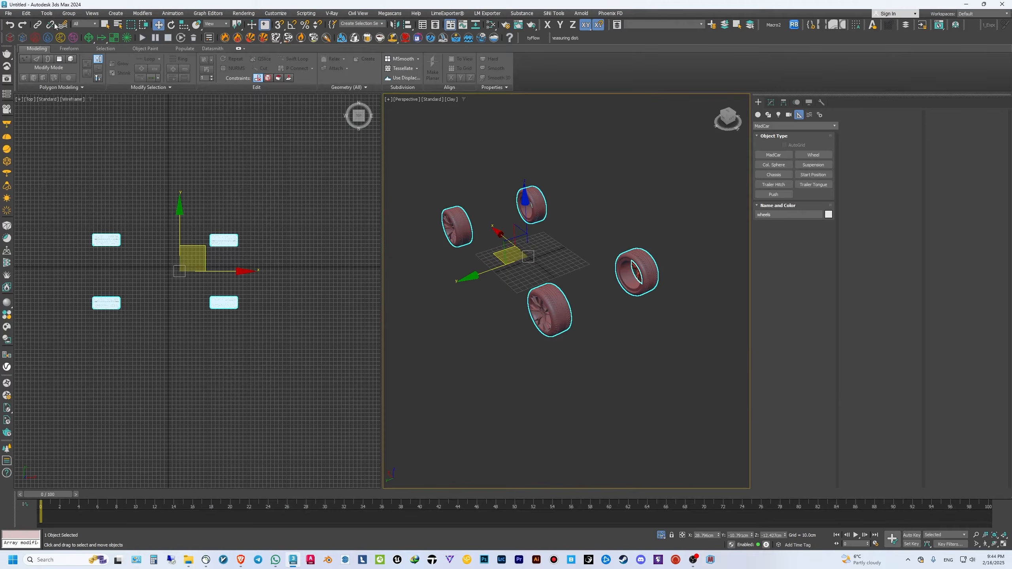
pyautogui.click(772, 103)
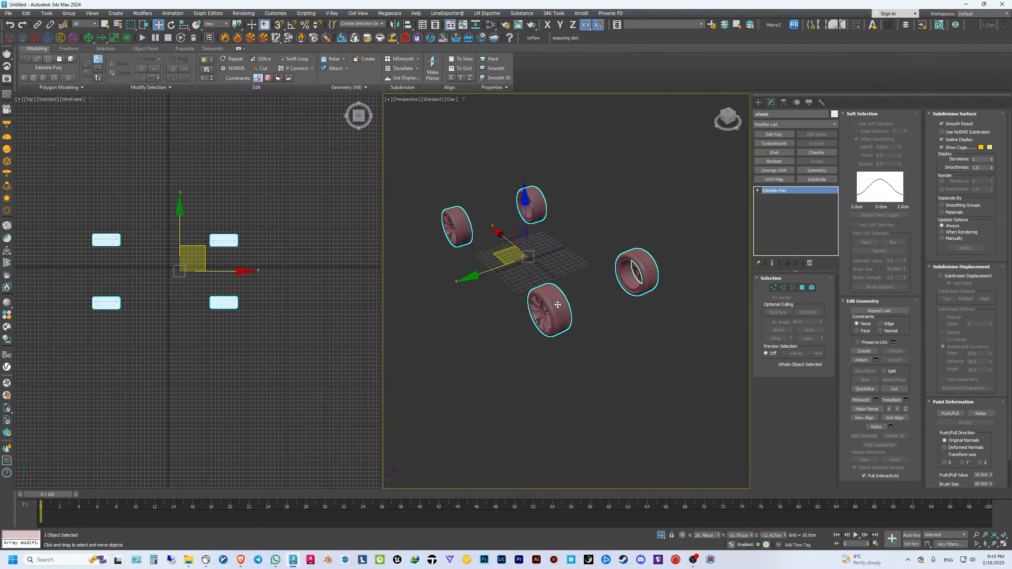
pyautogui.press('5')
pyautogui.hotkey('ctrl', 'a')
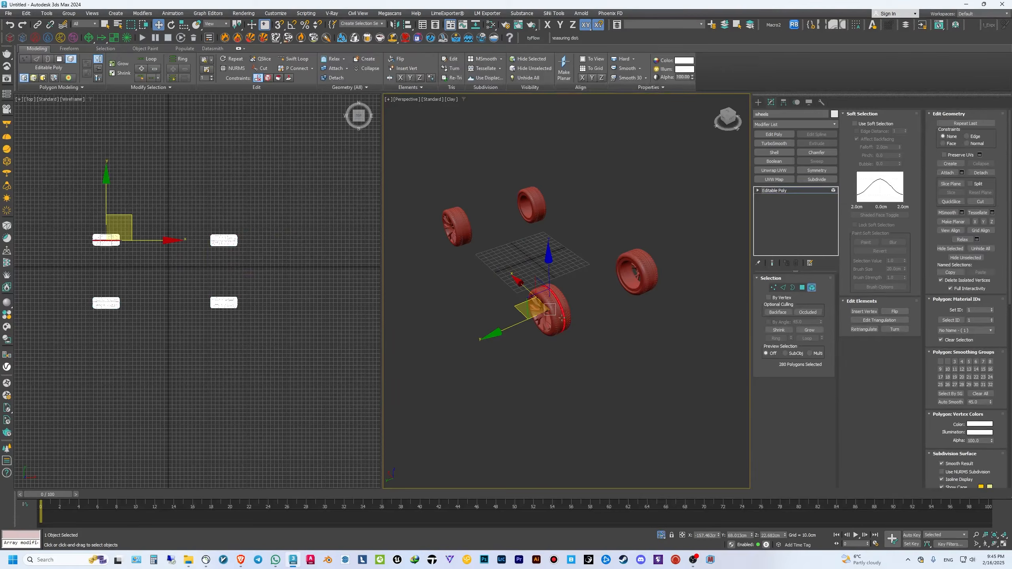
pyautogui.click(562, 320)
pyautogui.moveTo(590, 252); pyautogui.dragTo(590, 253)
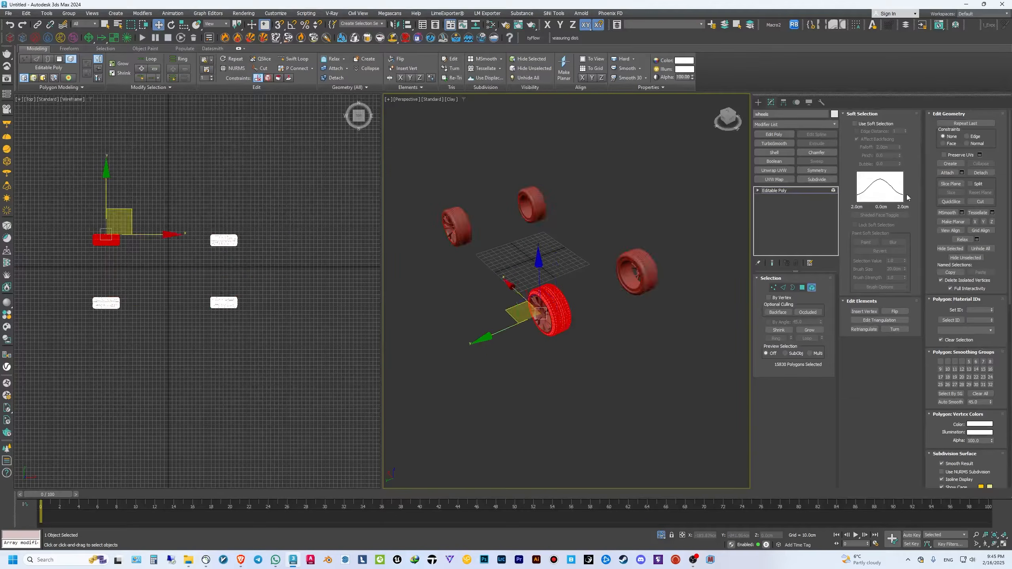
pyautogui.click(535, 283)
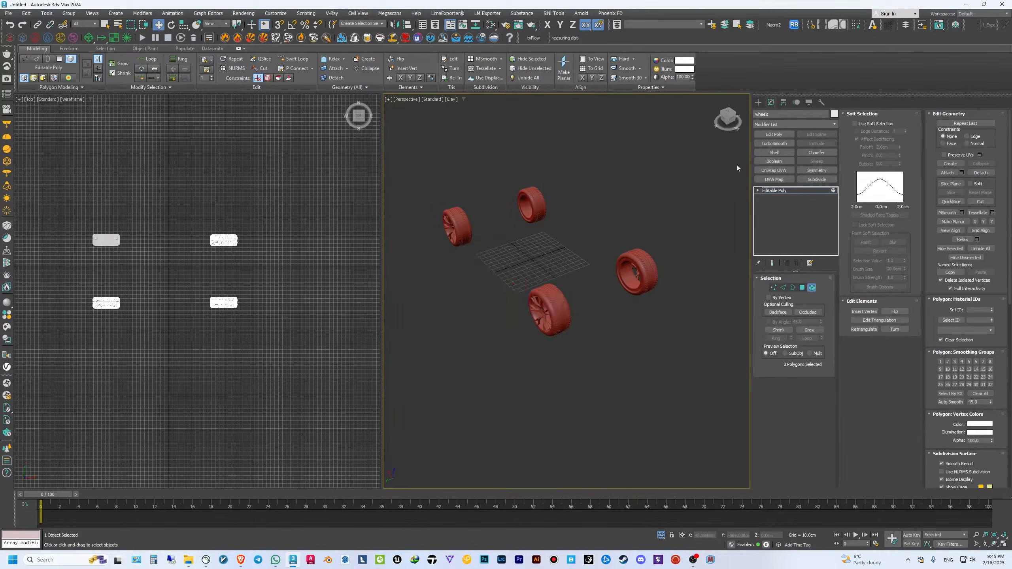
# - Detach the other front tire and both rear tires from the wheels mesh as separate objects
pyautogui.moveTo(737, 168); pyautogui.dragTo(603, 328)
pyautogui.press(';')
pyautogui.click(532, 283)
pyautogui.click(758, 103)
pyautogui.click(771, 103)
pyautogui.click(458, 227)
pyautogui.click(980, 173)
pyautogui.click(532, 283)
pyautogui.click(534, 207)
pyautogui.click(980, 173)
pyautogui.click(532, 283)
pyautogui.click(758, 102)
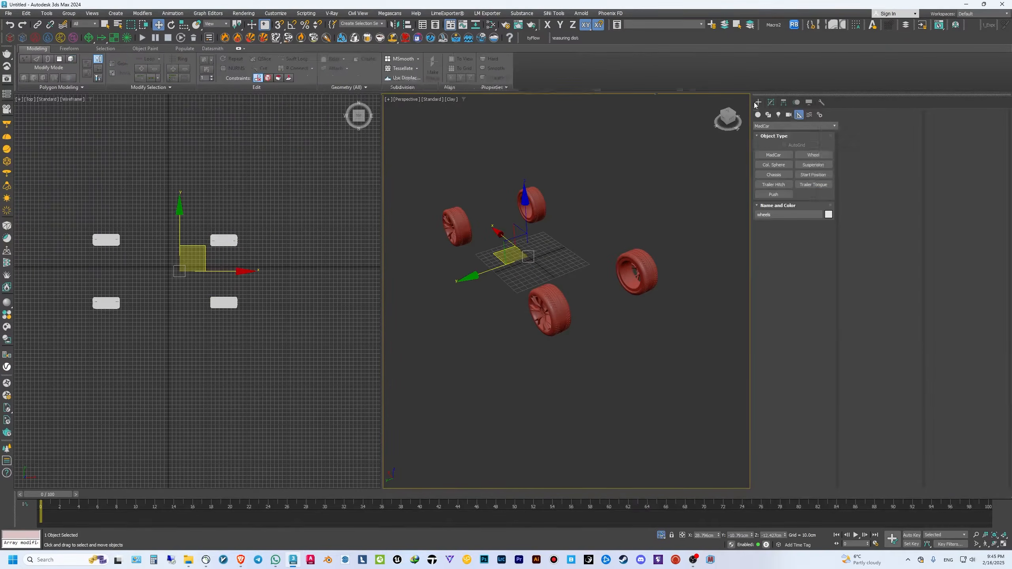
# - Convert the rim mesh with its TurboSmooth modifier to an Editable Poly
pyautogui.click(542, 317)
pyautogui.press('5')
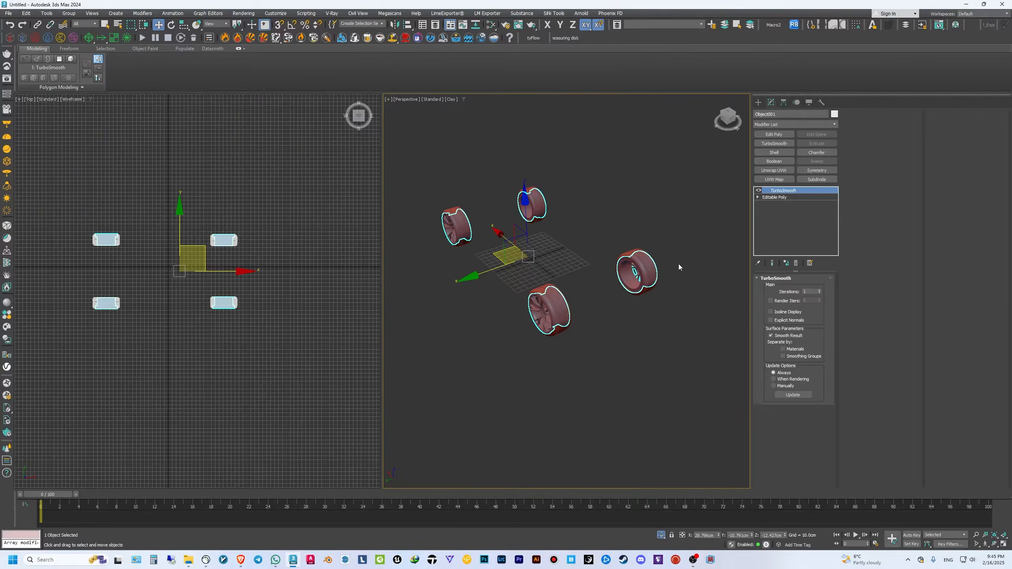
pyautogui.click(780, 198)
pyautogui.click(780, 190)
pyautogui.rightClick(542, 316)
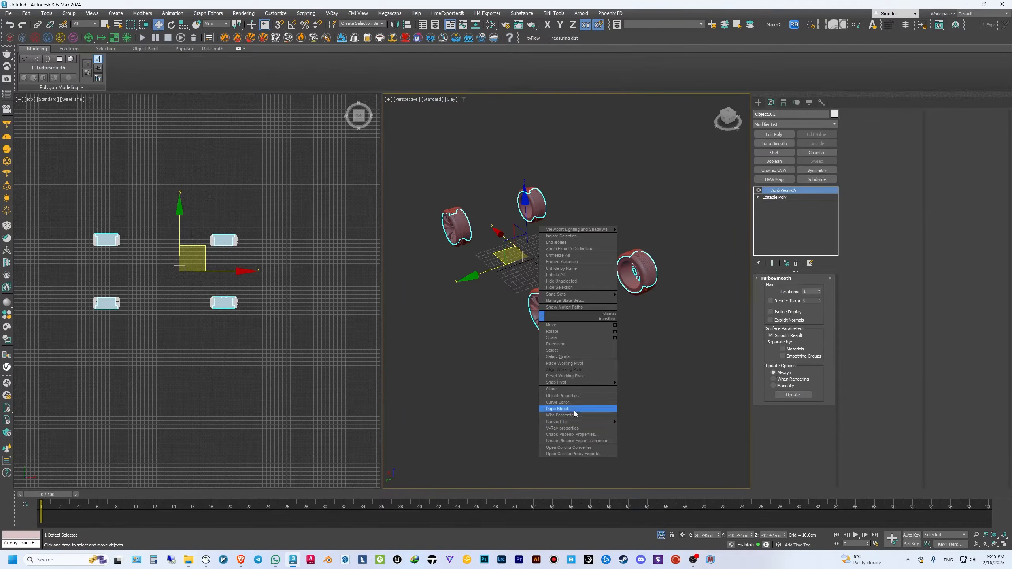
pyautogui.moveTo(576, 421)
pyautogui.click(640, 430)
# - Detach the two front rims from the rim mesh as separate objects, using element selection
pyautogui.press('5')
pyautogui.click(545, 313)
pyautogui.click(980, 173)
pyautogui.click(532, 282)
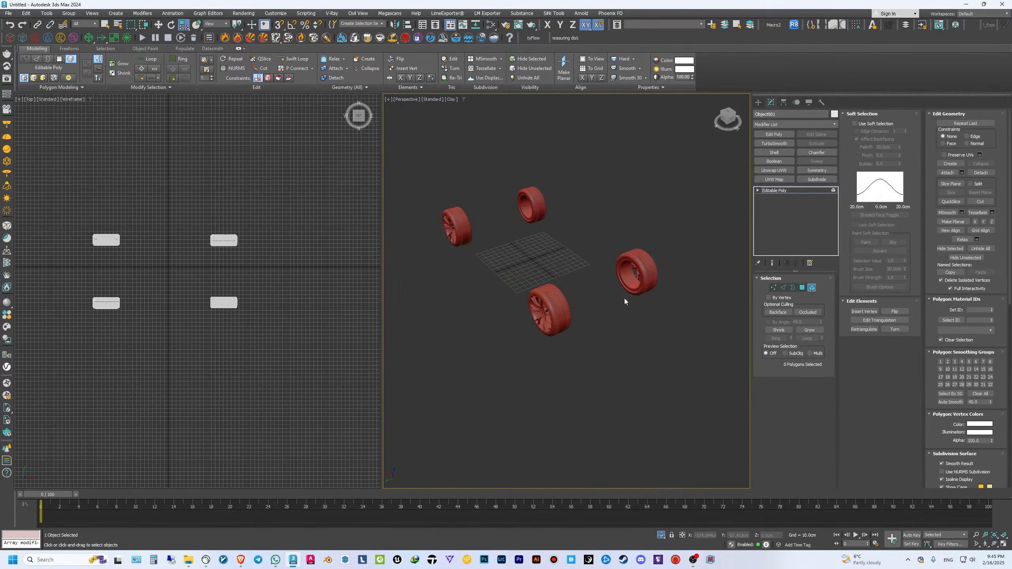
pyautogui.click(636, 275)
pyautogui.click(981, 173)
pyautogui.click(532, 283)
# - Detach the two rear rims from the rim mesh as separate objects and leave mesh editing
pyautogui.click(452, 227)
pyautogui.click(980, 172)
pyautogui.click(532, 283)
pyautogui.click(528, 203)
pyautogui.click(980, 173)
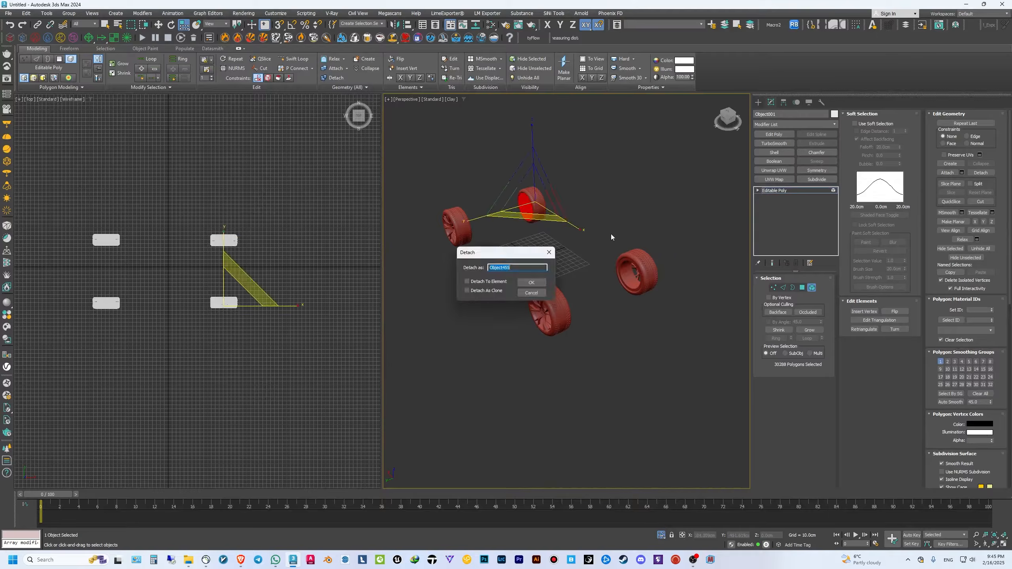
pyautogui.click(532, 283)
pyautogui.click(758, 103)
# - Center the pivots of all separated tires and rims to their own objects, with Affect Pivot Only turned off at the end
pyautogui.click(541, 322)
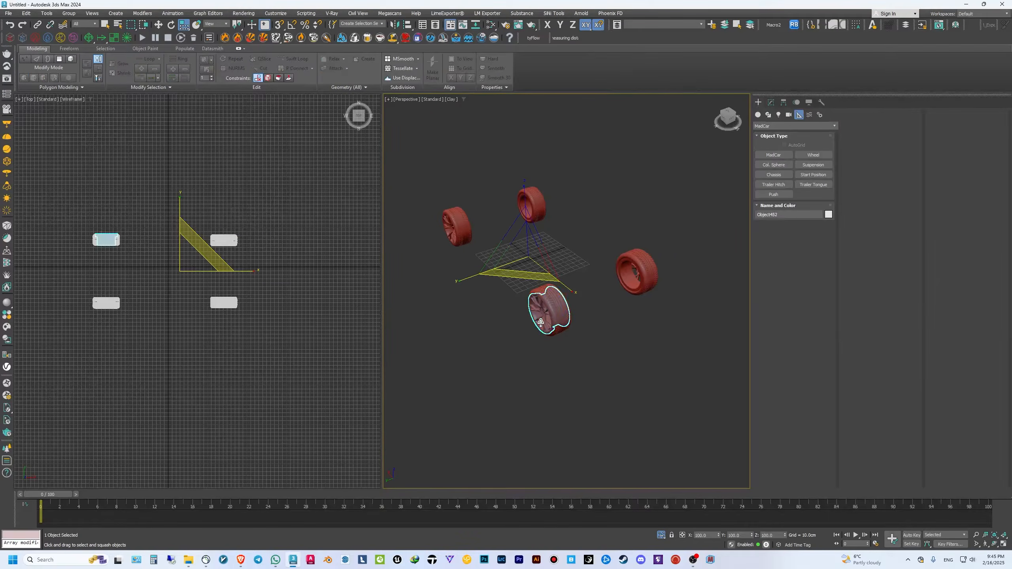
pyautogui.moveTo(708, 159); pyautogui.dragTo(709, 158)
pyautogui.click(783, 103)
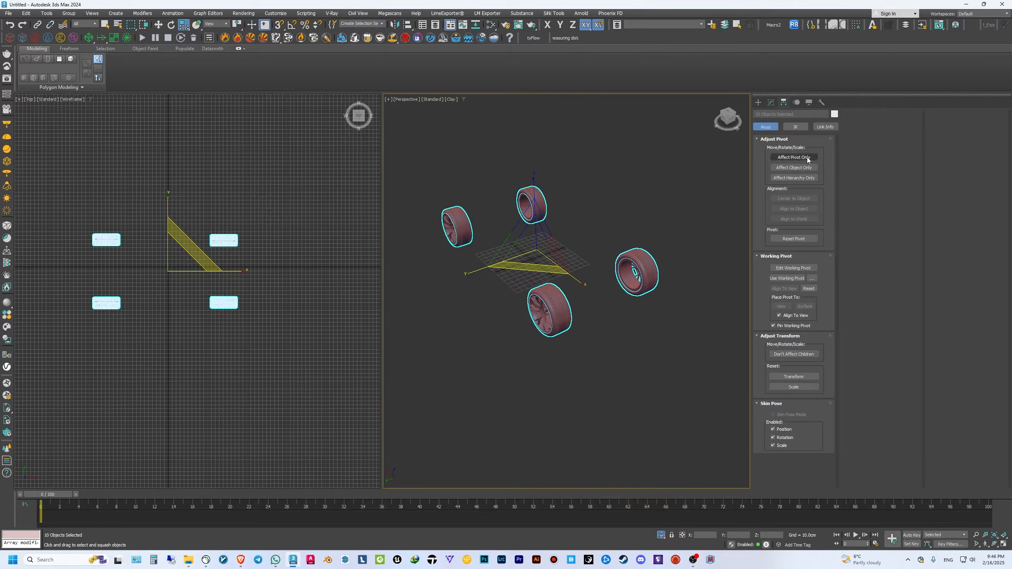
pyautogui.click(808, 158)
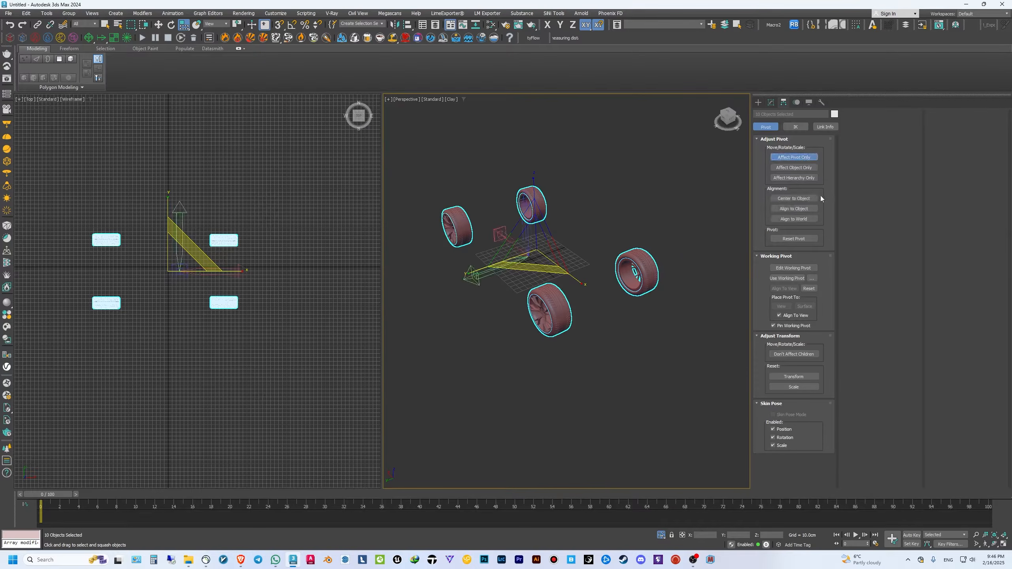
pyautogui.click(801, 200)
pyautogui.click(521, 204)
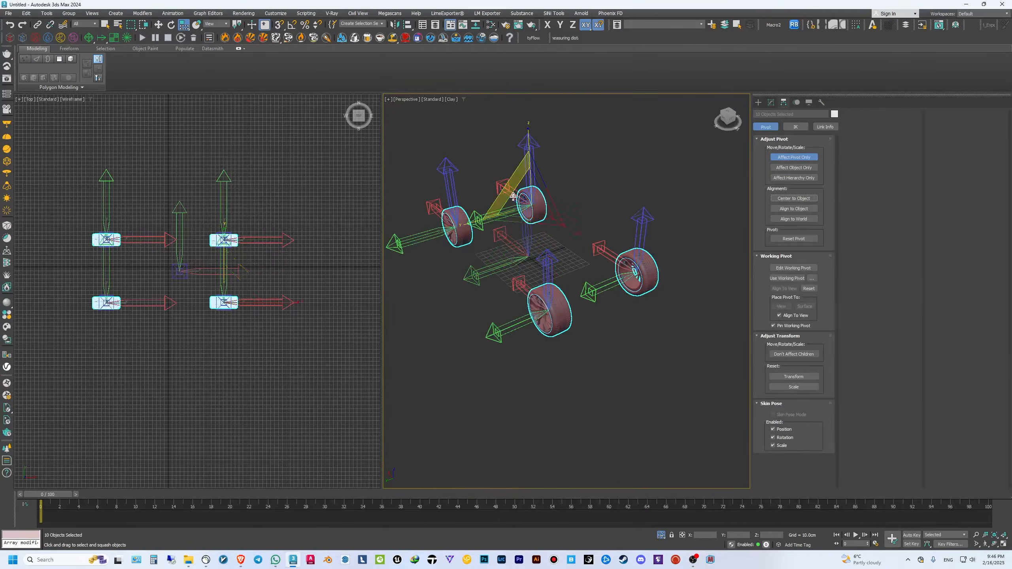
pyautogui.click(551, 325)
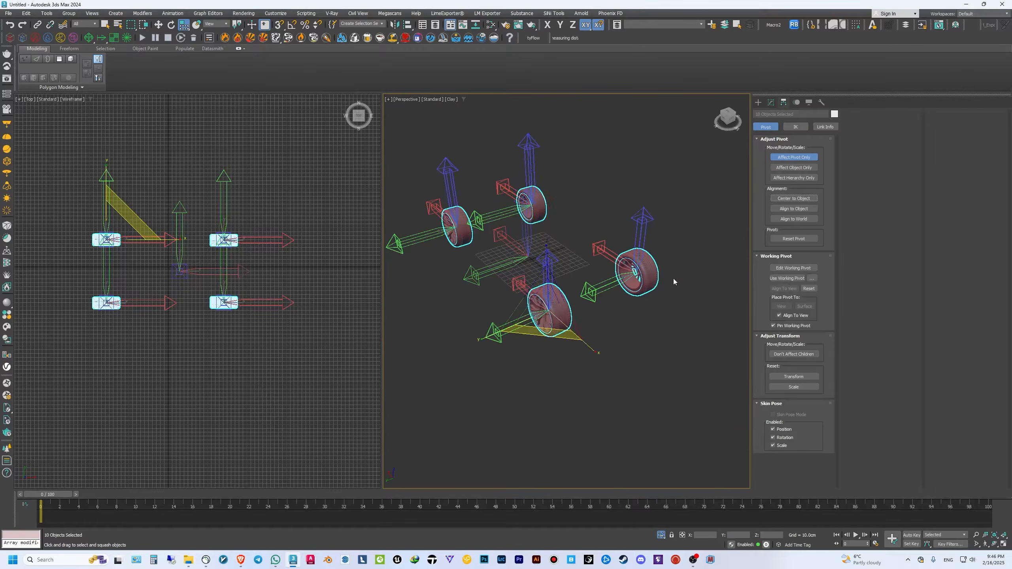
pyautogui.click(804, 158)
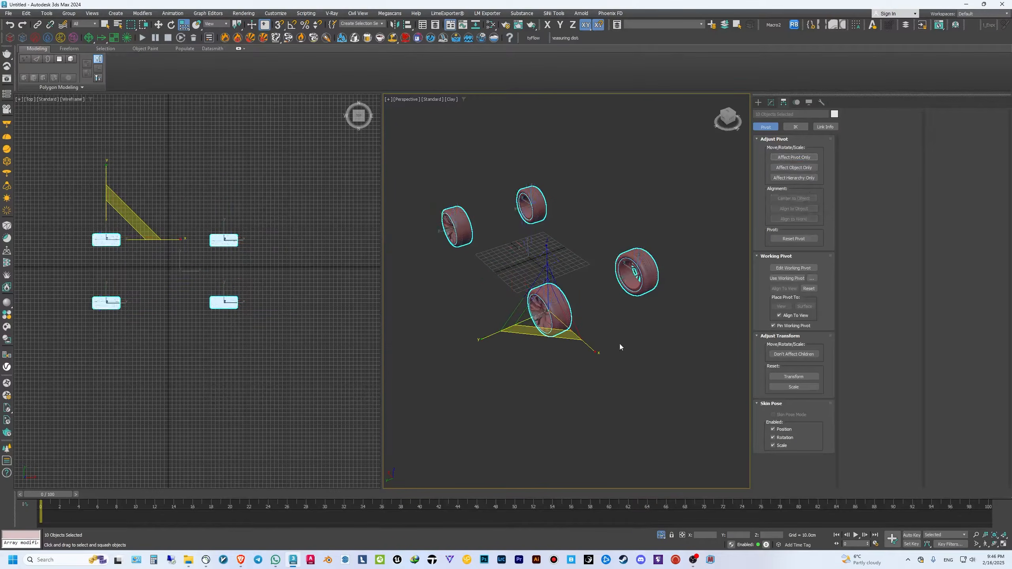
pyautogui.click(696, 325)
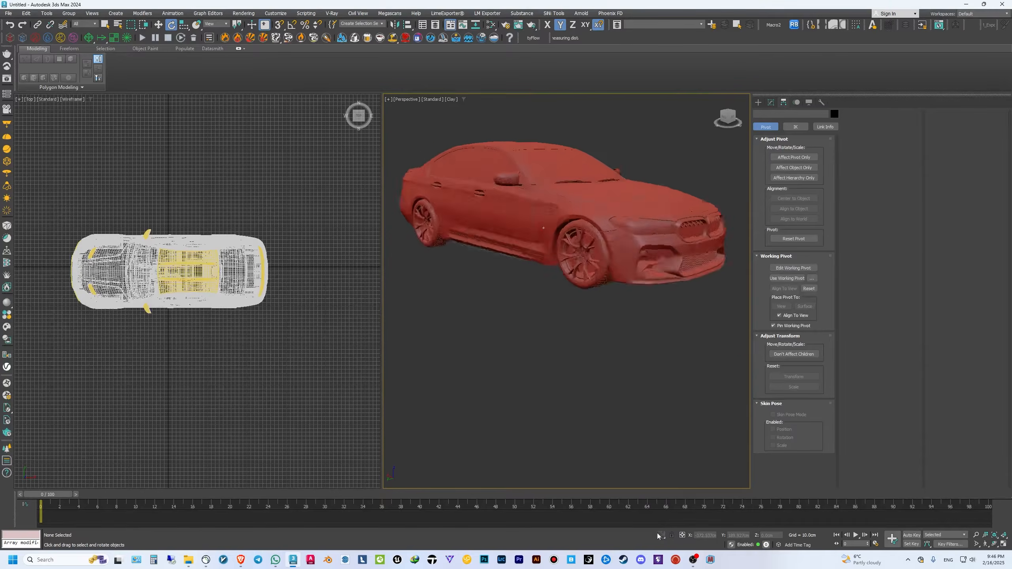
# - Select the four brake groups inside the front and rear wheels and isolate them
pyautogui.scroll(4, 554, 223)
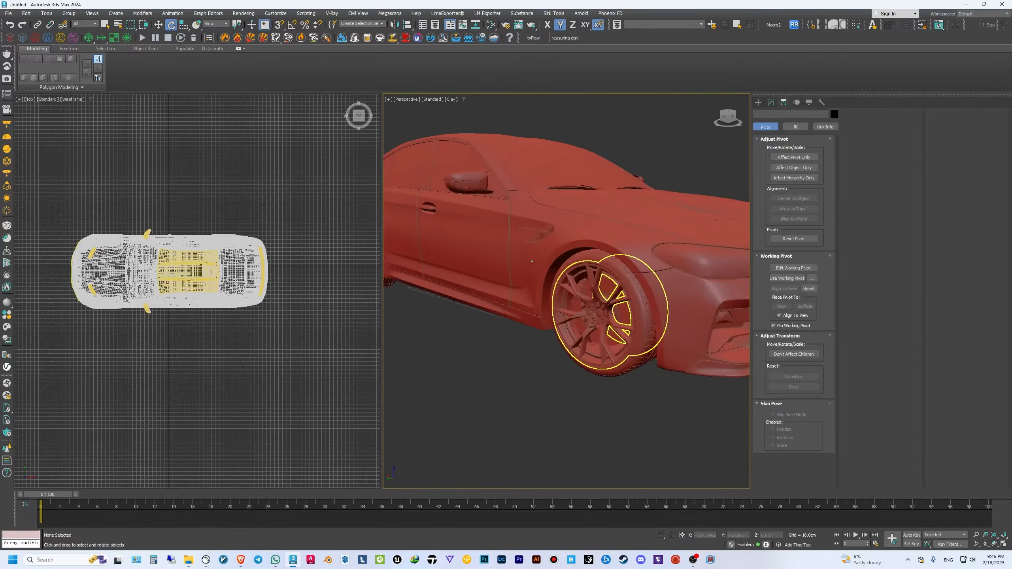
pyautogui.click(614, 312)
pyautogui.keyDown('alt'); pyautogui.moveTo(616, 310); pyautogui.dragTo(496, 322, button='middle'); pyautogui.keyUp('alt')
pyautogui.keyDown('ctrl'); pyautogui.click(497, 318); pyautogui.keyUp('ctrl')
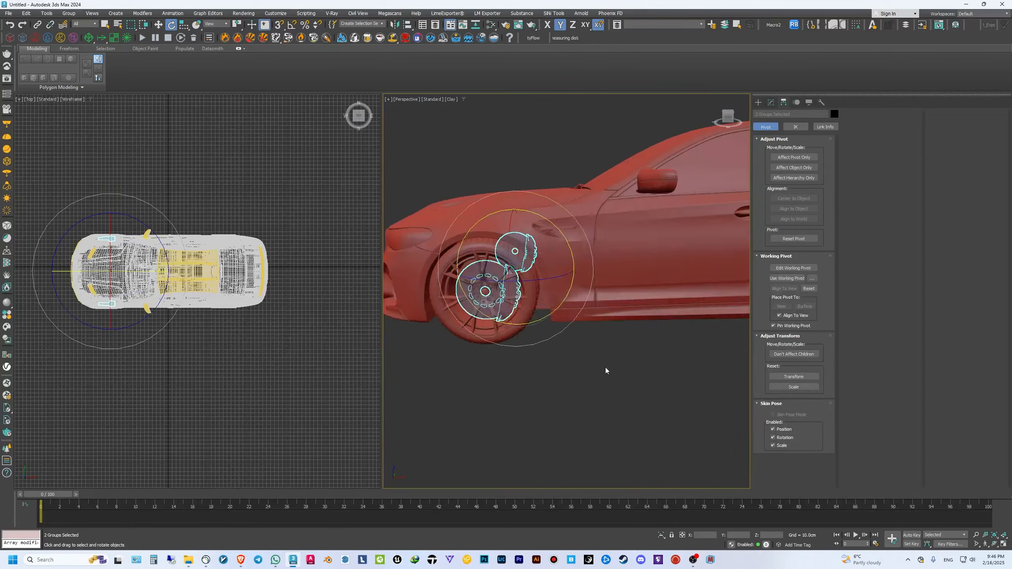
pyautogui.keyDown('ctrl'); pyautogui.click(510, 275); pyautogui.keyUp('ctrl')
pyautogui.moveTo(605, 369)
pyautogui.mouseDown(button='middle')
pyautogui.moveTo(515, 287)
pyautogui.moveTo(598, 354)
pyautogui.mouseUp(button='middle')
pyautogui.keyDown('ctrl'); pyautogui.click(543, 290); pyautogui.keyUp('ctrl')
pyautogui.keyDown('alt'); pyautogui.moveTo(602, 391); pyautogui.dragTo(646, 245, button='middle'); pyautogui.keyUp('alt')
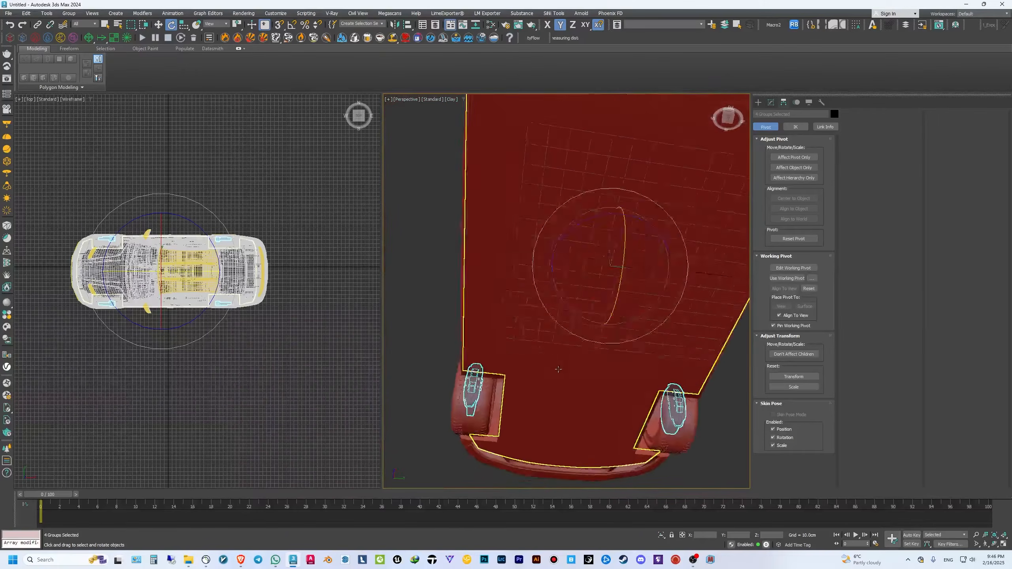
pyautogui.scroll(4, 519, 339)
pyautogui.moveTo(570, 339); pyautogui.dragTo(528, 228, button='middle')
pyautogui.scroll(-6, 529, 228)
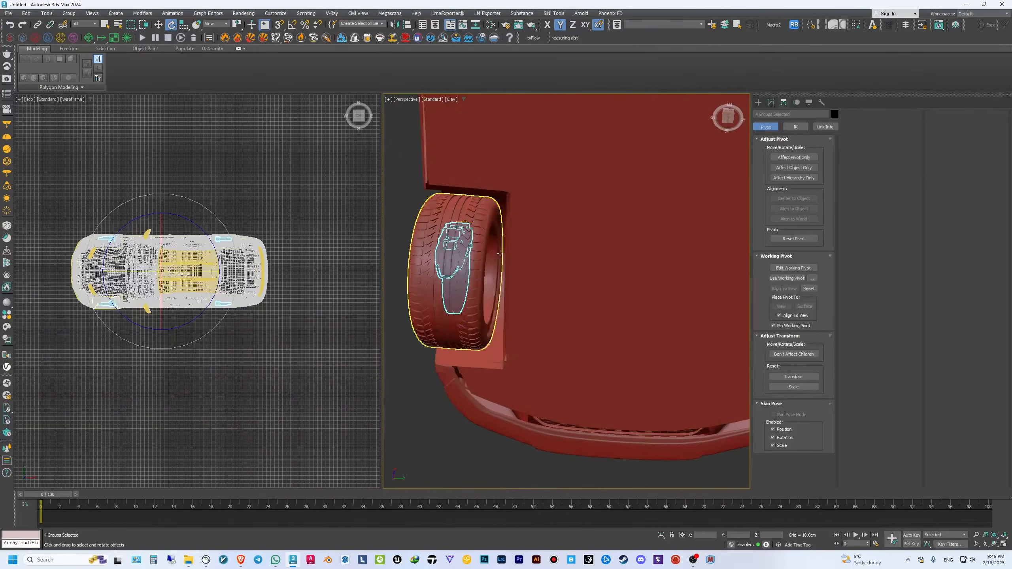
pyautogui.keyDown('alt'); pyautogui.moveTo(597, 270); pyautogui.dragTo(609, 359, button='middle'); pyautogui.keyUp('alt')
pyautogui.click(661, 535)
# - Examine the disc and caliper parts of the isolated front-right brake group
pyautogui.click(608, 307)
pyautogui.keyDown('alt'); pyautogui.moveTo(558, 379); pyautogui.dragTo(610, 371, button='middle'); pyautogui.keyUp('alt')
pyautogui.click(608, 369)
pyautogui.scroll(5, 611, 309)
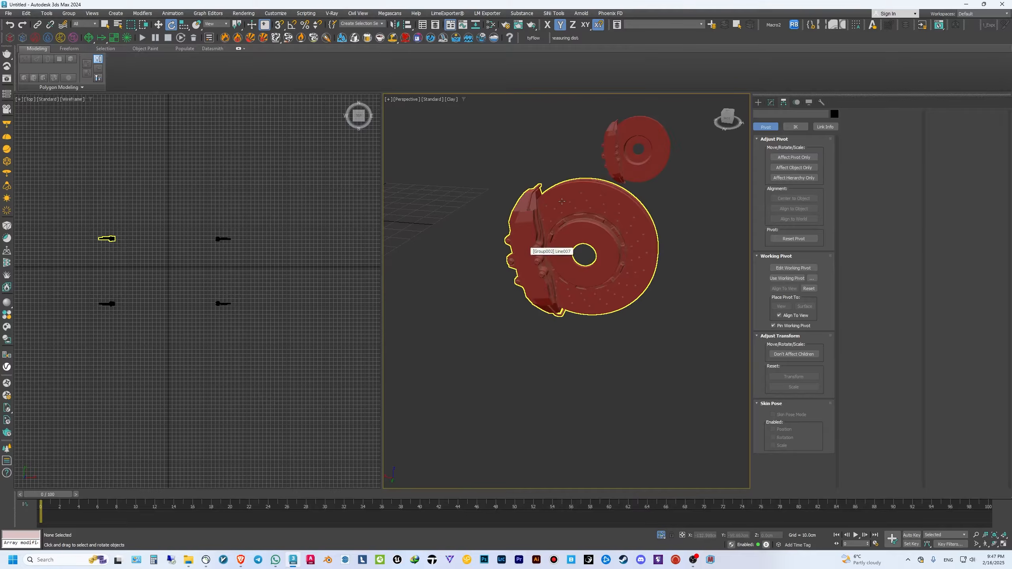
pyautogui.keyDown('alt'); pyautogui.moveTo(596, 220); pyautogui.dragTo(591, 247, button='middle'); pyautogui.keyUp('alt')
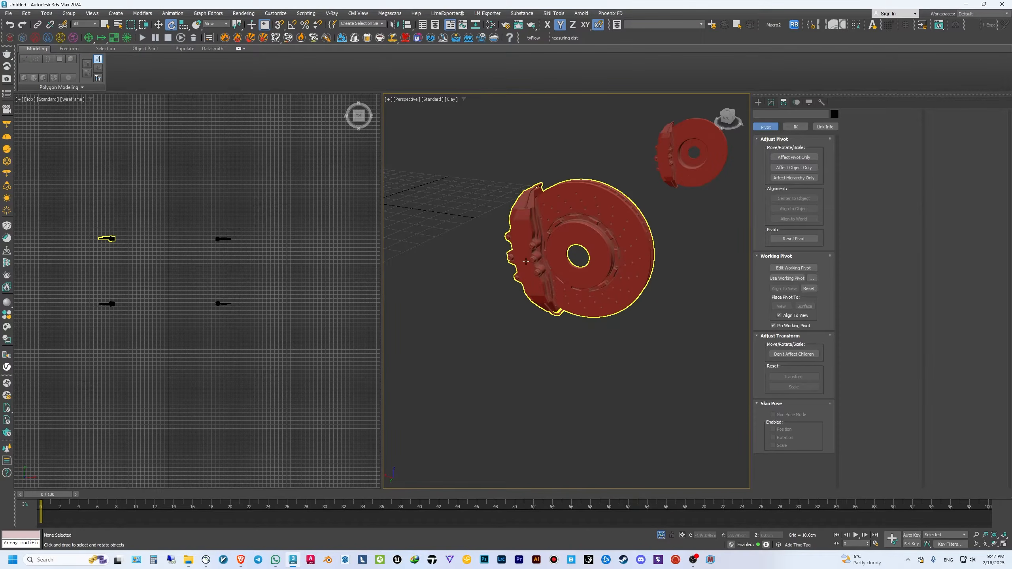
pyautogui.click(533, 248)
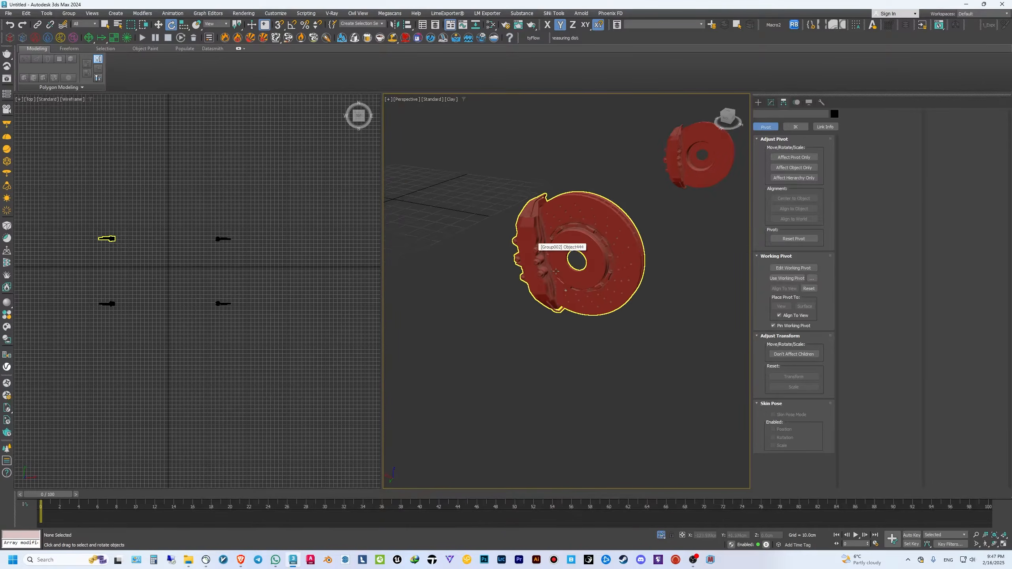
pyautogui.scroll(-10, 600, 279)
# - Select all four isolated brake groups and ungroup them into individual parts
pyautogui.click(771, 102)
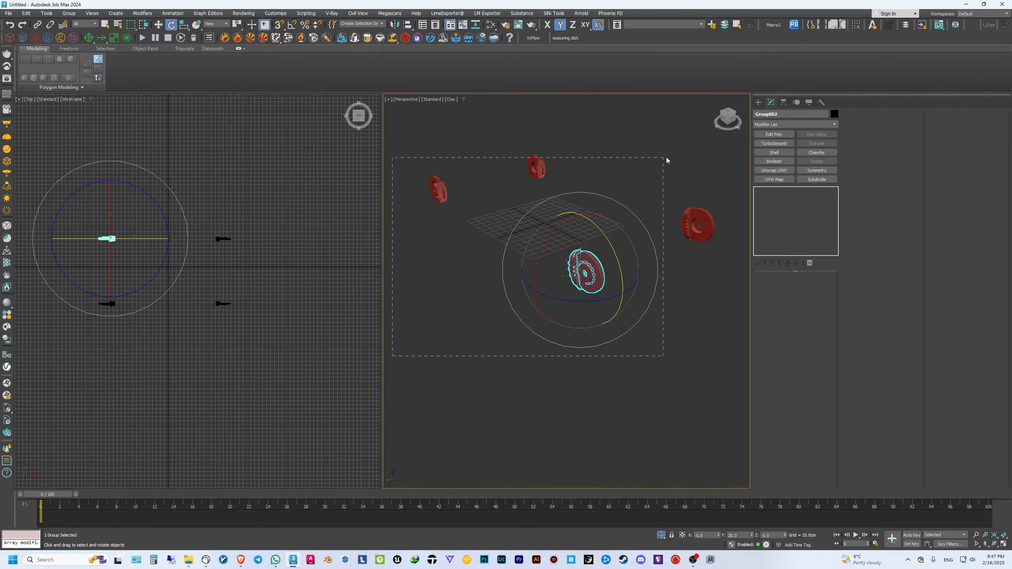
pyautogui.moveTo(735, 128); pyautogui.dragTo(736, 128)
pyautogui.click(93, 13)
pyautogui.moveTo(69, 13)
pyautogui.click(75, 32)
pyautogui.click(530, 319)
# - Select the front-right brake disc together with its slotted ring piece and group them without the caliper
pyautogui.click(588, 276)
pyautogui.scroll(8, 612, 283)
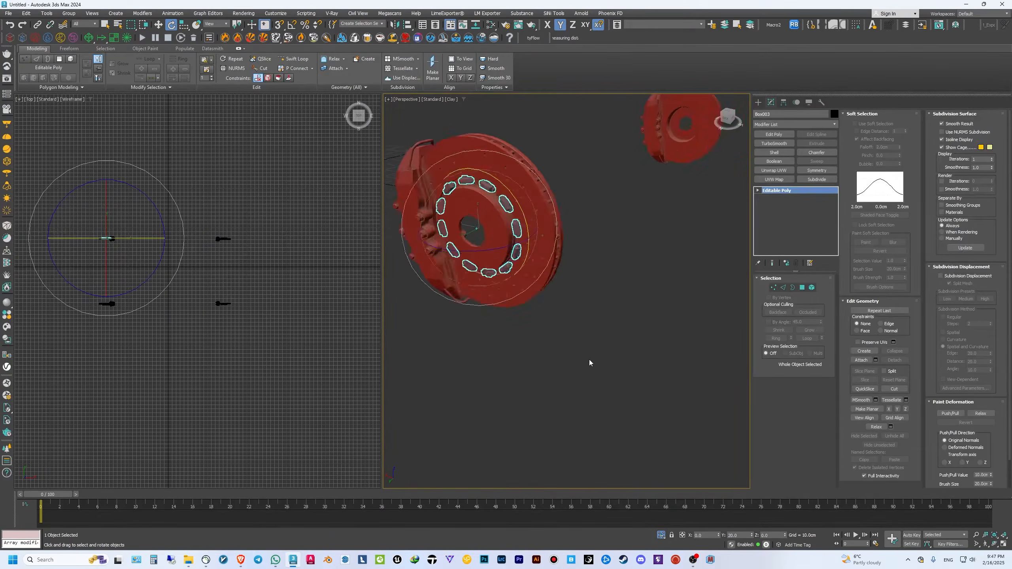
pyautogui.keyDown('alt'); pyautogui.moveTo(591, 362); pyautogui.dragTo(621, 359, button='middle'); pyautogui.keyUp('alt')
pyautogui.keyDown('ctrl'); pyautogui.moveTo(623, 247); pyautogui.dragTo(617, 252); pyautogui.keyUp('ctrl')
pyautogui.press('w')
pyautogui.moveTo(503, 236); pyautogui.dragTo(612, 263)
pyautogui.hotkey('ctrl', 'z')
pyautogui.moveTo(725, 307)
pyautogui.keyDown('alt'); pyautogui.mouseDown(button='middle')
pyautogui.moveTo(657, 312)
pyautogui.moveTo(721, 305)
pyautogui.mouseUp(button='middle'); pyautogui.keyUp('alt')
pyautogui.scroll(-6, 554, 262)
pyautogui.hotkey('ctrl', 'g')
pyautogui.click(512, 293)
# - Select the front-left brake disc together with its slotted ring piece and group them without the caliper
pyautogui.click(629, 303)
pyautogui.keyDown('alt'); pyautogui.moveTo(471, 279); pyautogui.dragTo(612, 258, button='middle'); pyautogui.keyUp('alt')
pyautogui.click(514, 235)
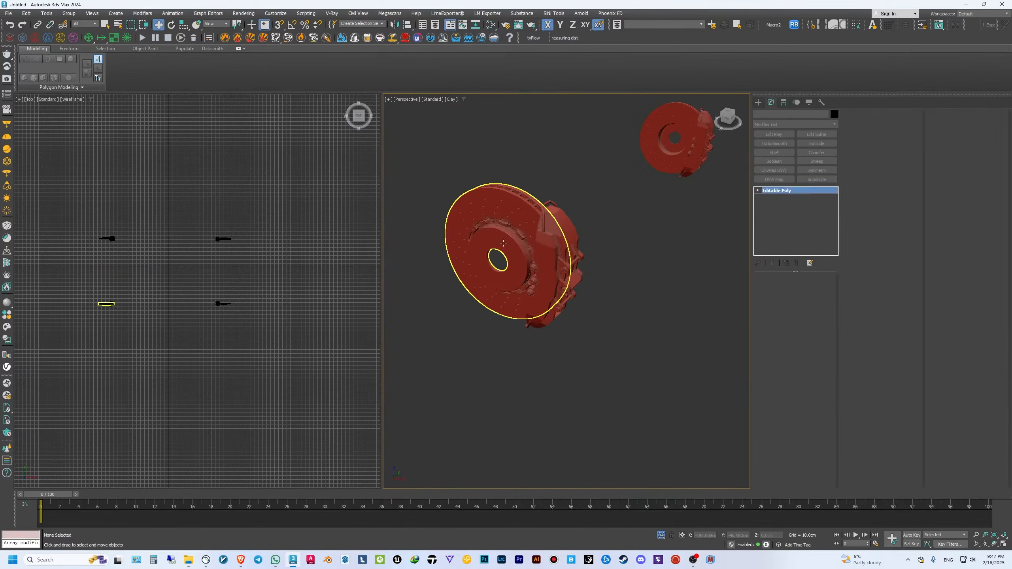
pyautogui.keyDown('ctrl'); pyautogui.click(537, 255); pyautogui.keyUp('ctrl')
pyautogui.click(69, 13)
pyautogui.click(74, 22)
pyautogui.click(515, 294)
# - Put the rear-left brake disc into its own group, leaving the caliper out
pyautogui.scroll(-6, 517, 293)
pyautogui.scroll(6, 554, 267)
pyautogui.click(554, 271)
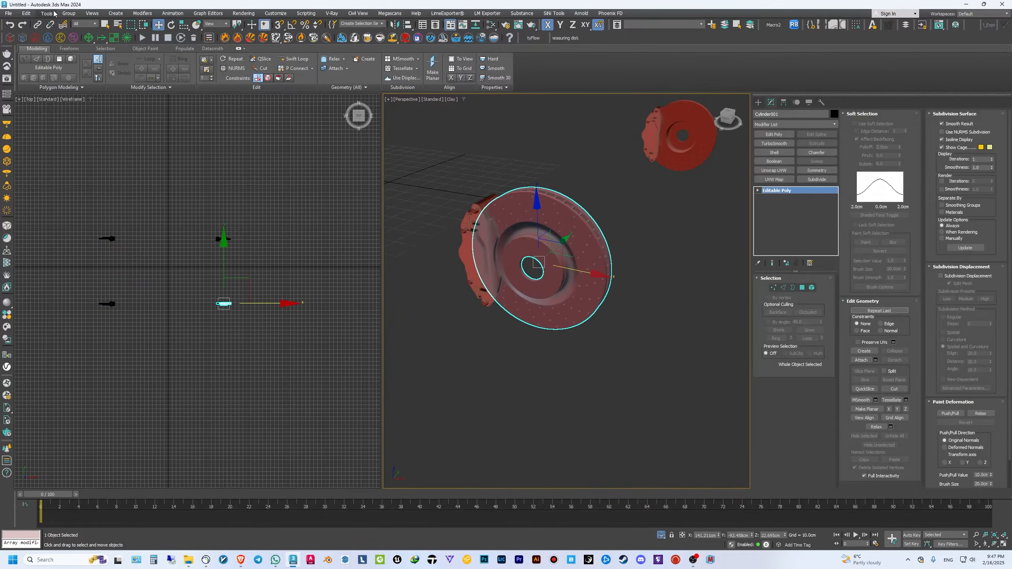
pyautogui.click(68, 13)
pyautogui.click(73, 23)
pyautogui.click(514, 292)
# - Put the rear-right brake disc into its own group, separate from the caliper
pyautogui.scroll(-6, 515, 292)
pyautogui.keyDown('alt'); pyautogui.moveTo(622, 276); pyautogui.dragTo(443, 273, button='middle'); pyautogui.keyUp('alt')
pyautogui.scroll(6, 508, 255)
pyautogui.click(519, 313)
pyautogui.click(69, 13)
pyautogui.click(73, 23)
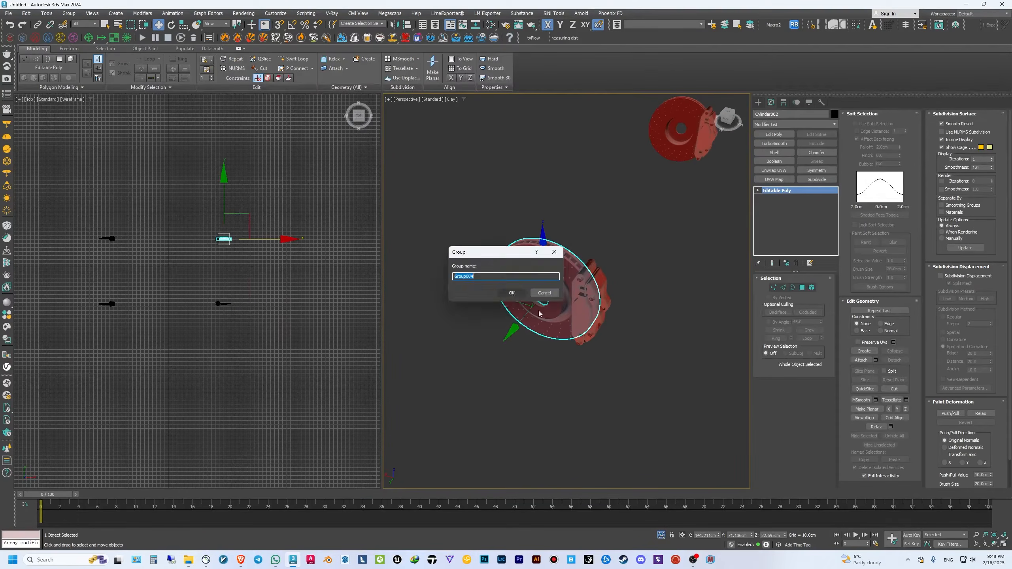
pyautogui.click(512, 292)
# - Try moving the front-right caliper body away from its other parts, and undo the move
pyautogui.scroll(-6, 521, 299)
pyautogui.keyDown('alt'); pyautogui.moveTo(521, 298); pyautogui.dragTo(590, 277, button='middle'); pyautogui.keyUp('alt')
pyautogui.click(661, 266)
pyautogui.keyDown('alt'); pyautogui.moveTo(642, 317); pyautogui.dragTo(573, 295, button='middle'); pyautogui.keyUp('alt')
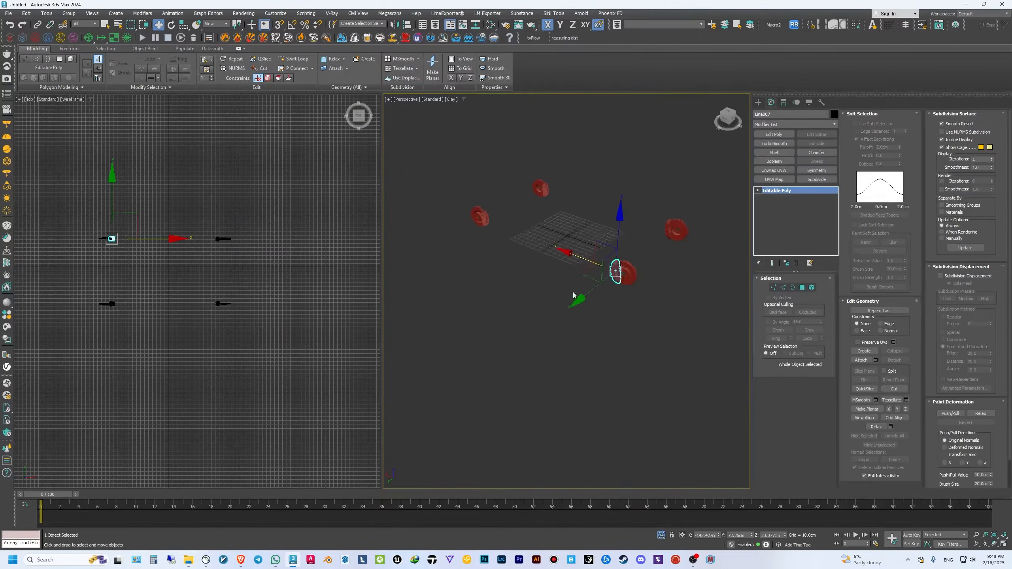
pyautogui.click(623, 310)
pyautogui.scroll(6, 623, 316)
pyautogui.keyDown('alt'); pyautogui.moveTo(562, 278); pyautogui.dragTo(627, 286, button='middle'); pyautogui.keyUp('alt')
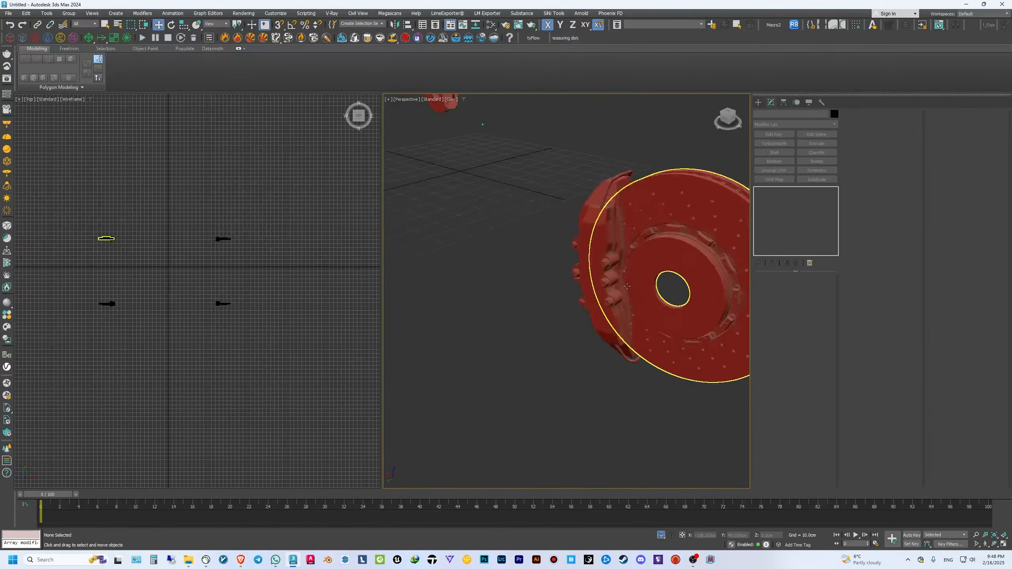
pyautogui.moveTo(590, 256); pyautogui.dragTo(488, 211)
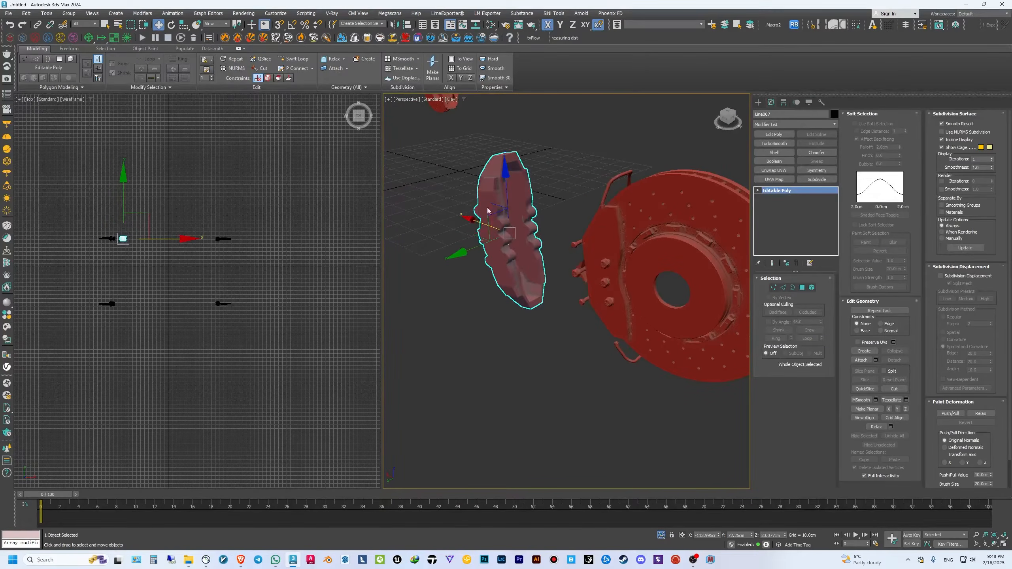
pyautogui.hotkey('ctrl', 'z')
pyautogui.click(604, 380)
pyautogui.scroll(-3, 530, 363)
pyautogui.keyDown('alt'); pyautogui.moveTo(484, 357); pyautogui.dragTo(558, 352, button='middle'); pyautogui.keyUp('alt')
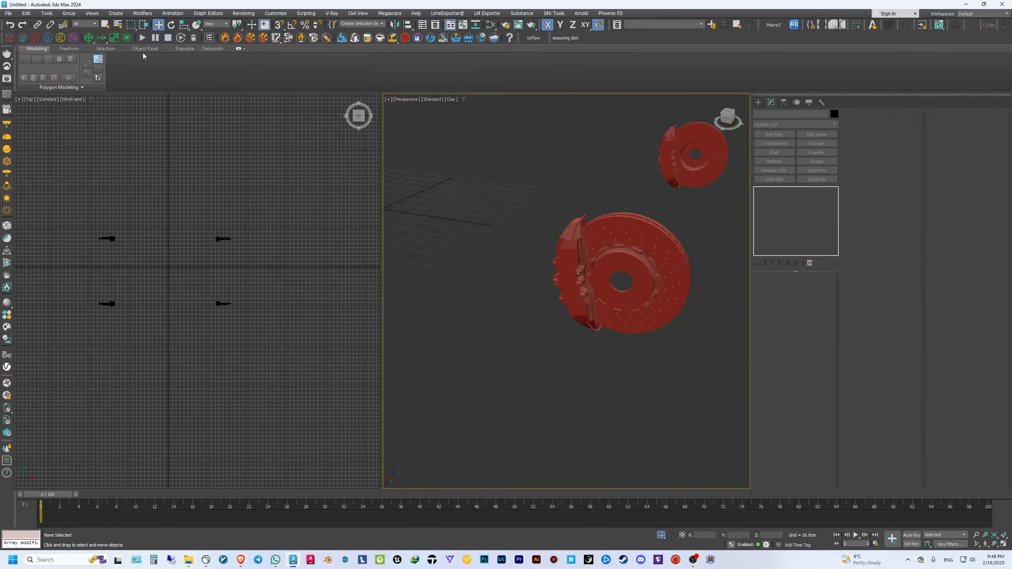
# - Window-select all parts of the front-right brake caliper and group them
pyautogui.moveTo(632, 205); pyautogui.dragTo(631, 203)
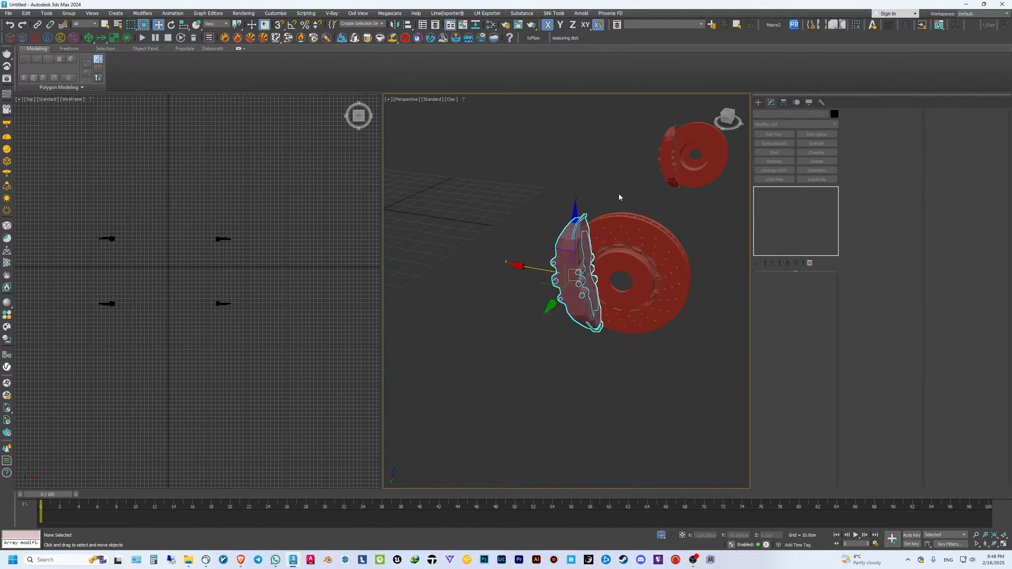
pyautogui.click(68, 13)
pyautogui.click(75, 20)
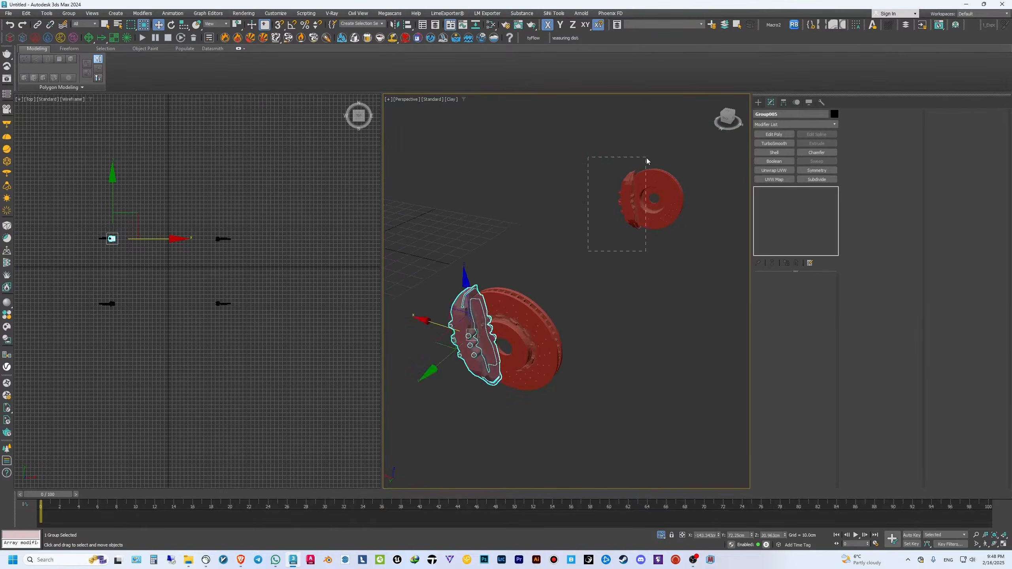
pyautogui.press('Return')
# - Group the parts of each remaining brake caliper as a separate group per wheel
pyautogui.moveTo(563, 314); pyautogui.dragTo(693, 138)
pyautogui.click(72, 13)
pyautogui.click(75, 20)
pyautogui.press('Return')
pyautogui.click(68, 13)
pyautogui.click(75, 19)
pyautogui.press('Return')
# - Test the separation of the front-right disc and caliper groups by moving each one and undoing the moves
pyautogui.scroll(-5, 583, 306)
pyautogui.click(582, 297)
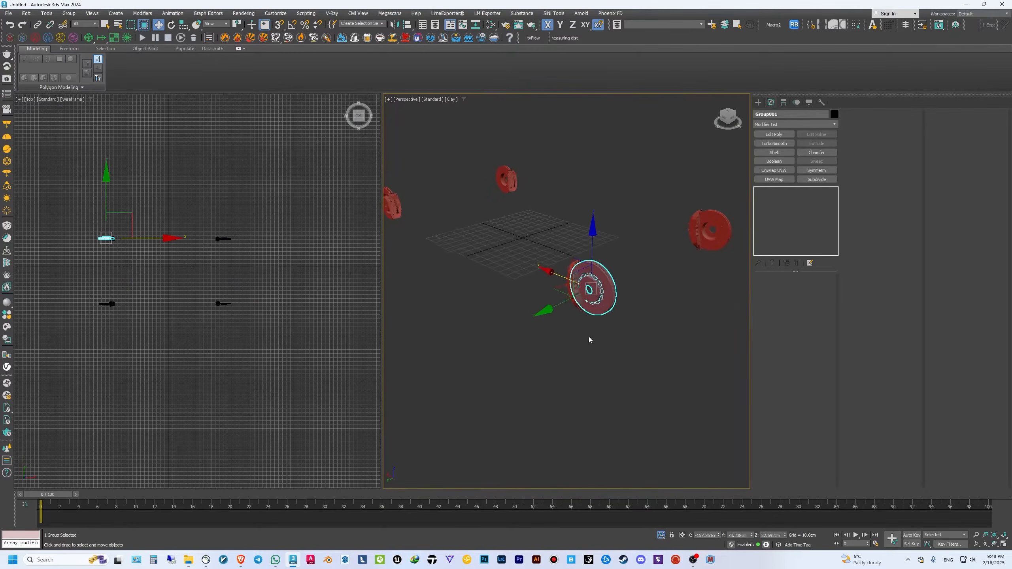
pyautogui.moveTo(581, 297); pyautogui.dragTo(666, 346)
pyautogui.hotkey('ctrl', 'z')
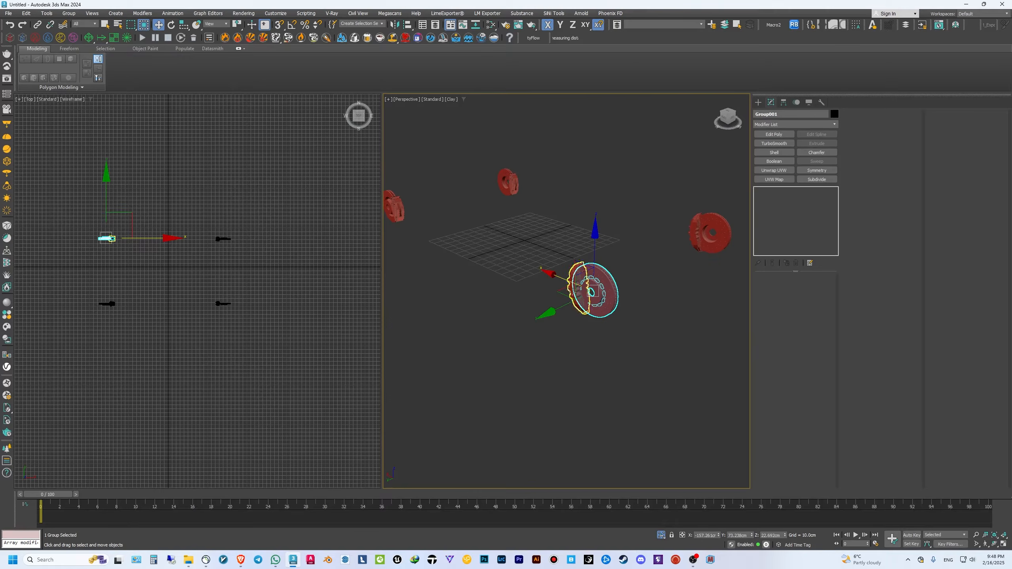
pyautogui.click(573, 293)
pyautogui.moveTo(554, 278); pyautogui.dragTo(506, 255)
pyautogui.hotkey('ctrl', 'z')
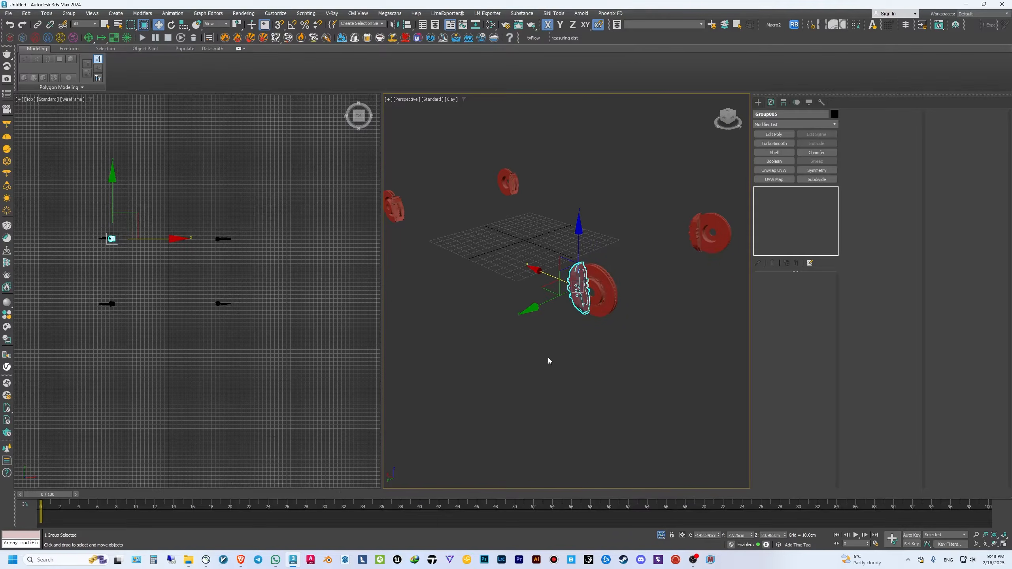
pyautogui.press('Delete')
pyautogui.scroll(-4, 584, 382)
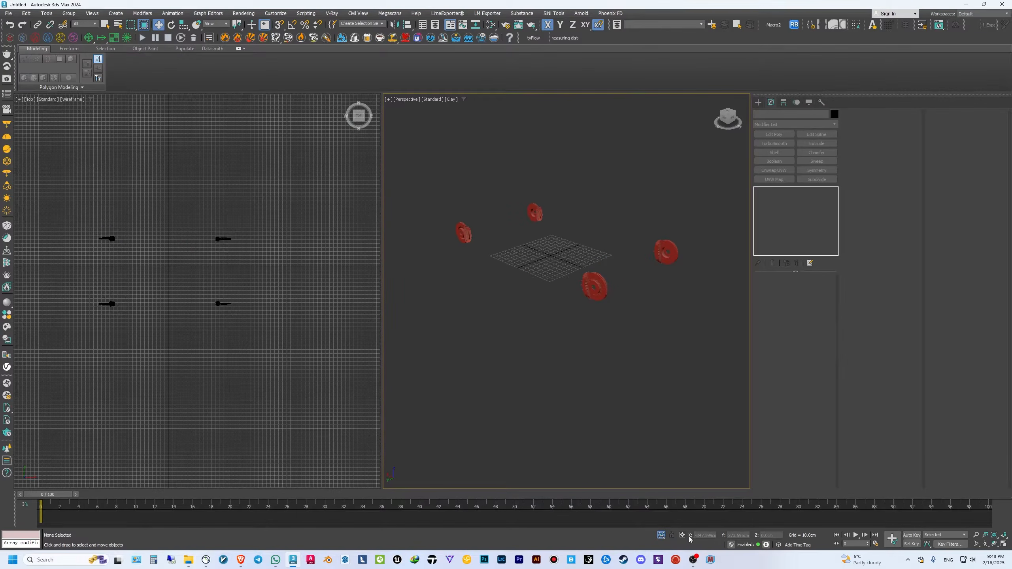
# - Leave isolation and select the tire, rim and brake disc group of both front wheels
pyautogui.click(662, 535)
pyautogui.scroll(6, 606, 364)
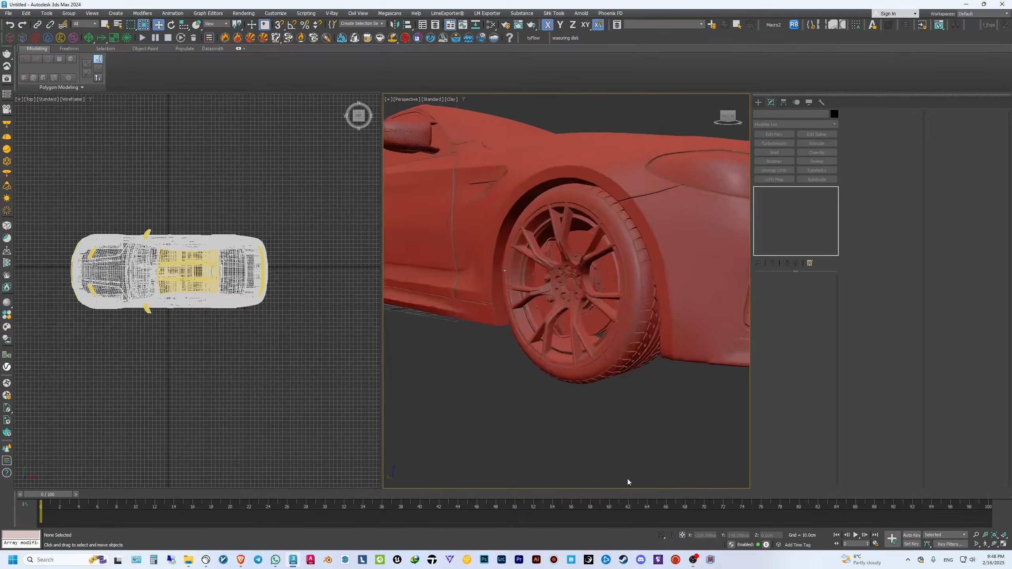
pyautogui.click(595, 326)
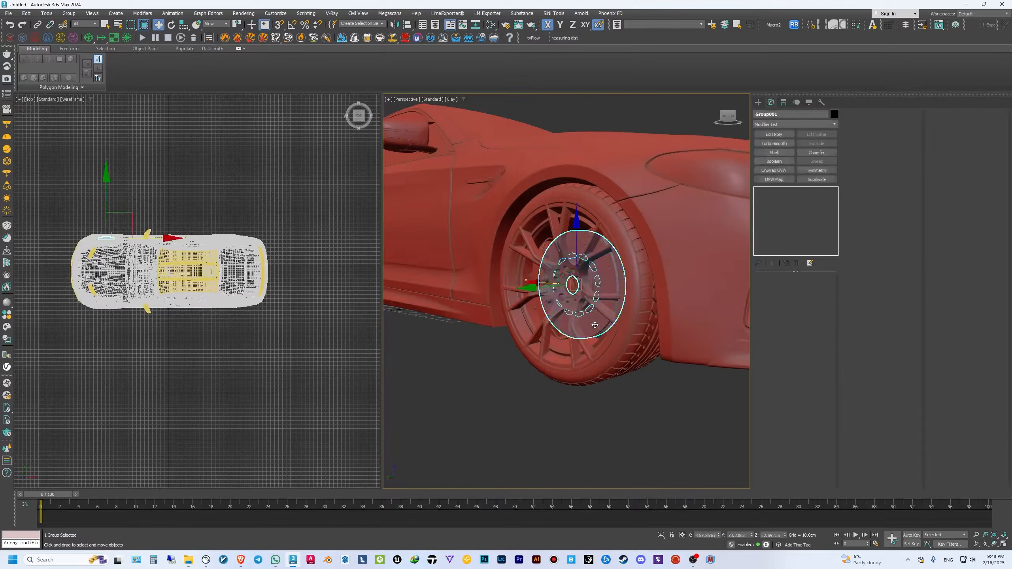
pyautogui.keyDown('ctrl'); pyautogui.click(598, 377); pyautogui.keyUp('ctrl')
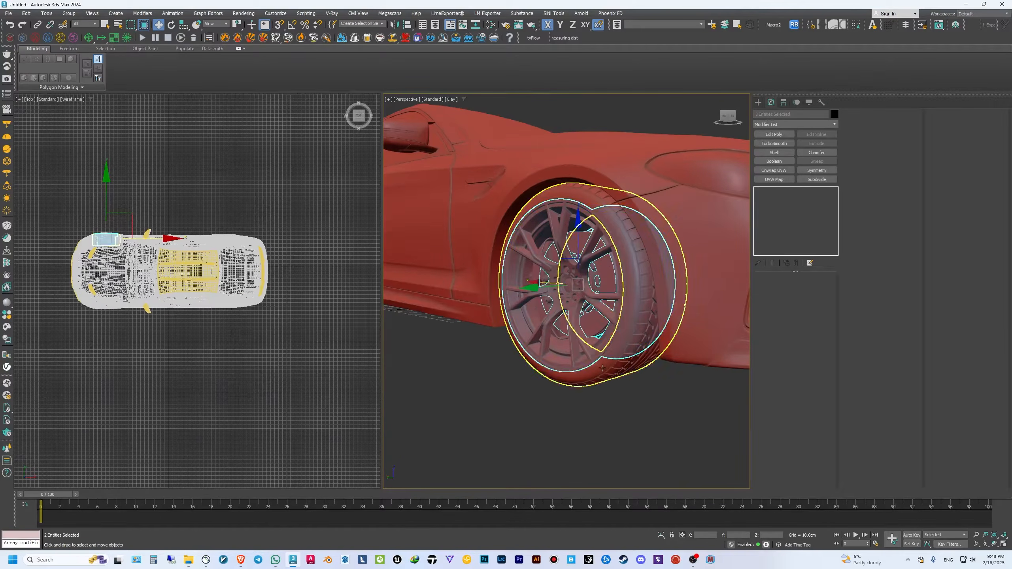
pyautogui.keyDown('ctrl'); pyautogui.click(602, 369); pyautogui.keyUp('ctrl')
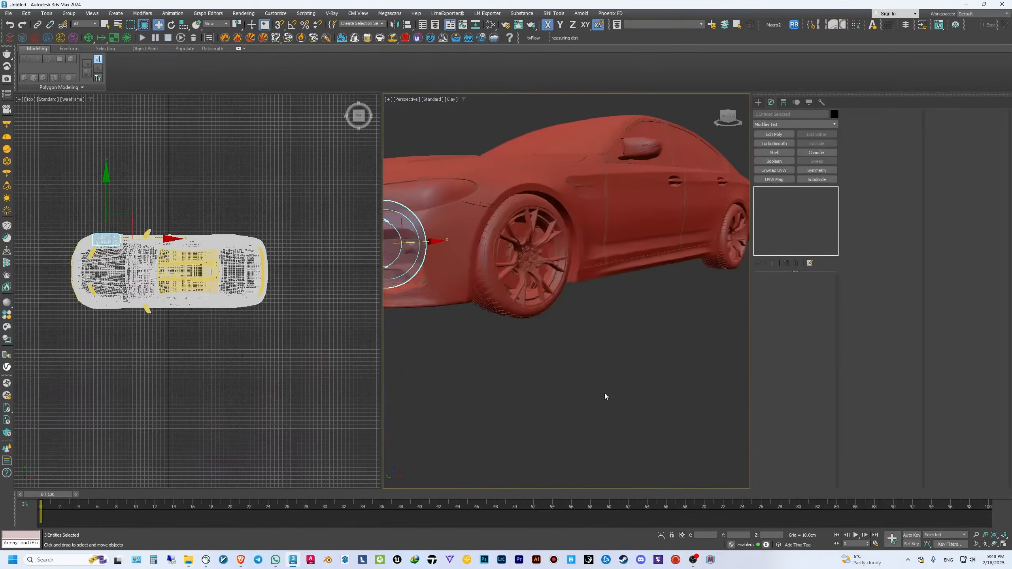
pyautogui.keyDown('ctrl'); pyautogui.click(543, 309); pyautogui.keyUp('ctrl')
pyautogui.keyDown('ctrl'); pyautogui.click(548, 296); pyautogui.keyUp('ctrl')
pyautogui.keyDown('ctrl'); pyautogui.click(543, 276); pyautogui.keyUp('ctrl')
# - Add the tire, rim and brake disc group of both rear wheels to the selection and isolate all wheel parts
pyautogui.keyDown('ctrl'); pyautogui.click(462, 330); pyautogui.keyUp('ctrl')
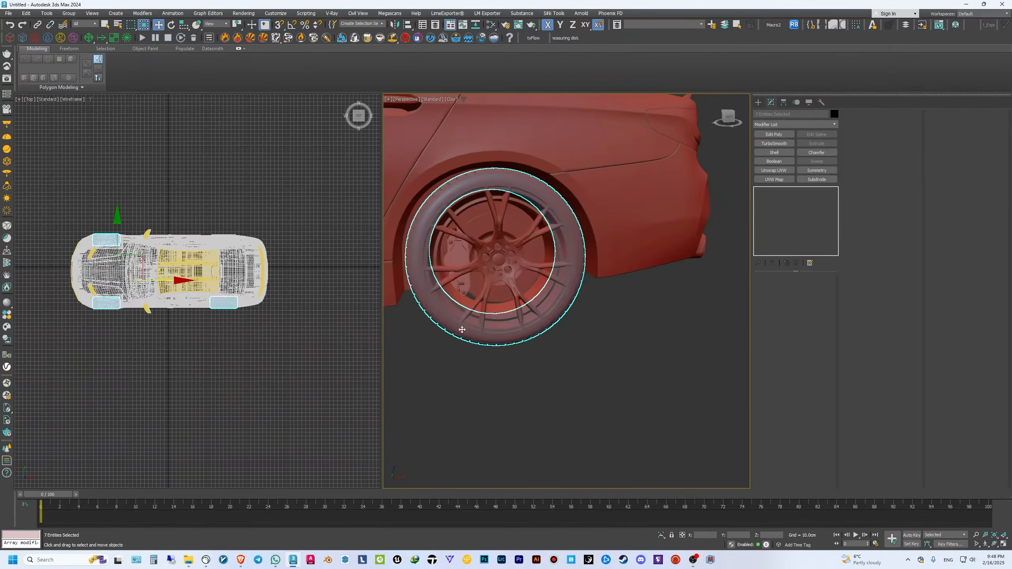
pyautogui.keyDown('ctrl'); pyautogui.click(461, 281); pyautogui.keyUp('ctrl')
pyautogui.keyDown('ctrl'); pyautogui.click(479, 288); pyautogui.keyUp('ctrl')
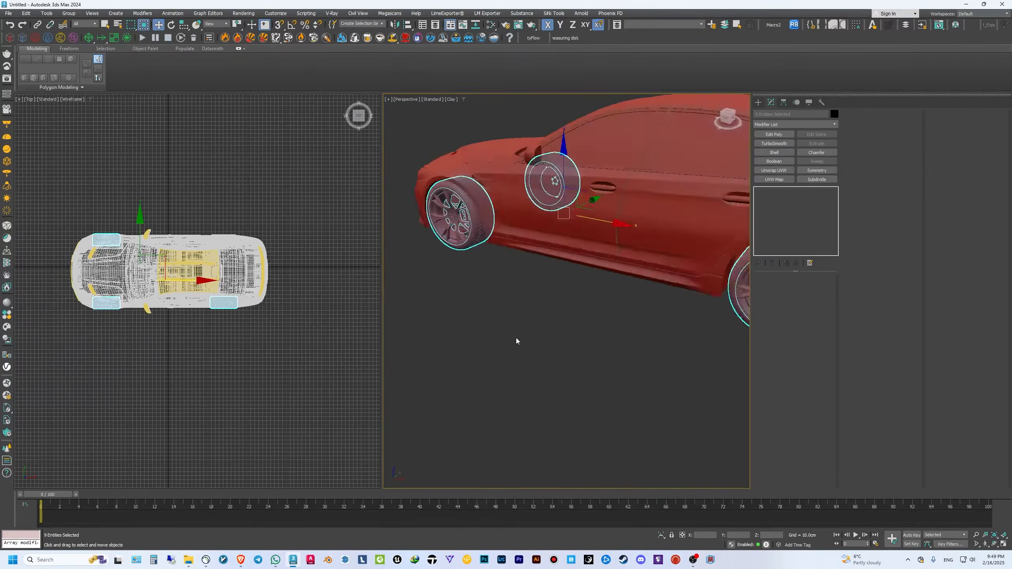
pyautogui.keyDown('ctrl'); pyautogui.click(535, 312); pyautogui.keyUp('ctrl')
pyautogui.keyDown('ctrl'); pyautogui.click(538, 293); pyautogui.keyUp('ctrl')
pyautogui.keyDown('ctrl'); pyautogui.click(534, 271); pyautogui.keyUp('ctrl')
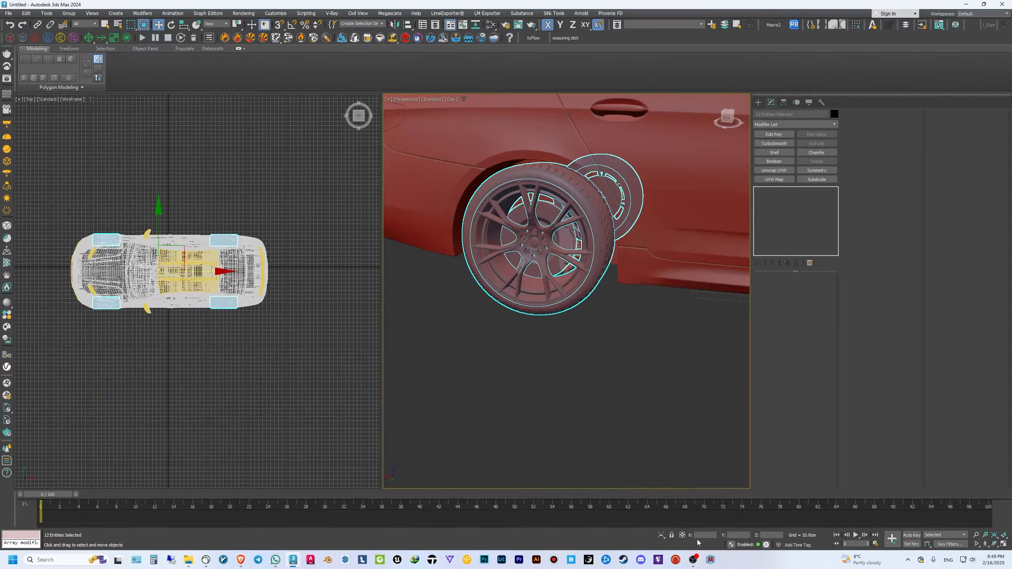
pyautogui.click(661, 535)
pyautogui.click(527, 380)
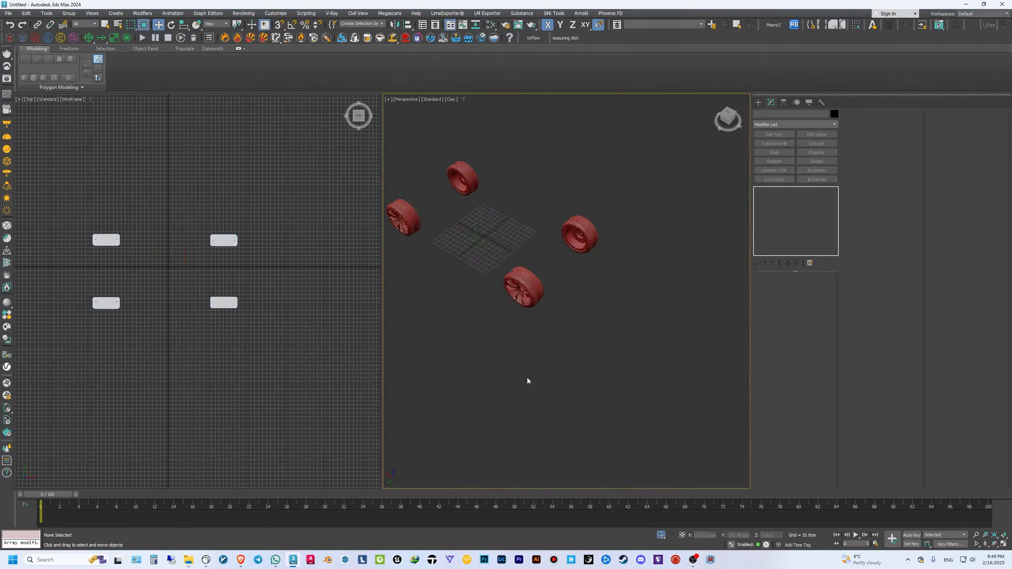
# - Group the front-right wheel's tire, rim and brake disc under the name "front r"
pyautogui.scroll(3, 527, 381)
pyautogui.moveTo(521, 360); pyautogui.dragTo(558, 286)
pyautogui.moveTo(595, 244); pyautogui.dragTo(594, 245)
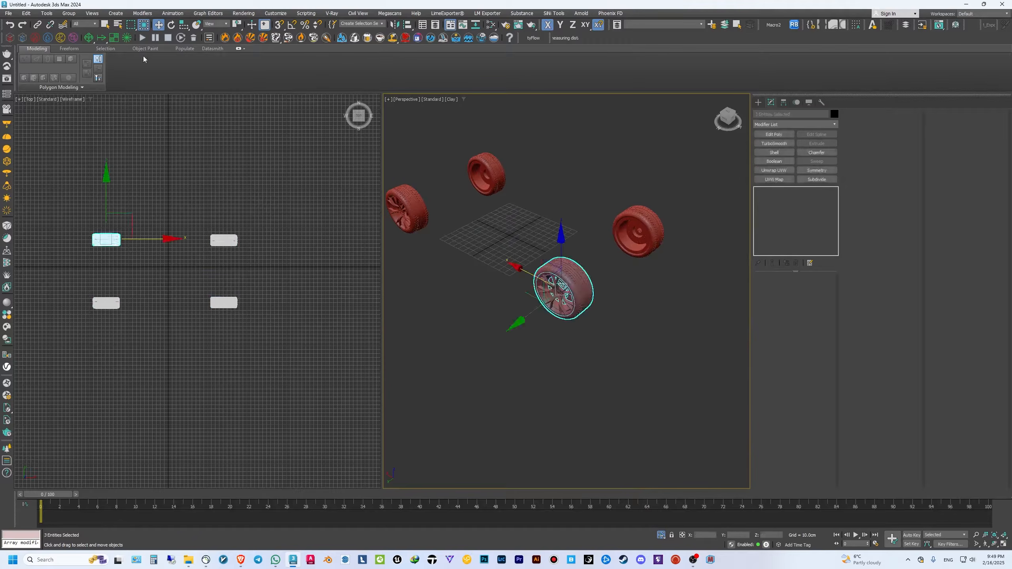
pyautogui.click(68, 13)
pyautogui.click(83, 27)
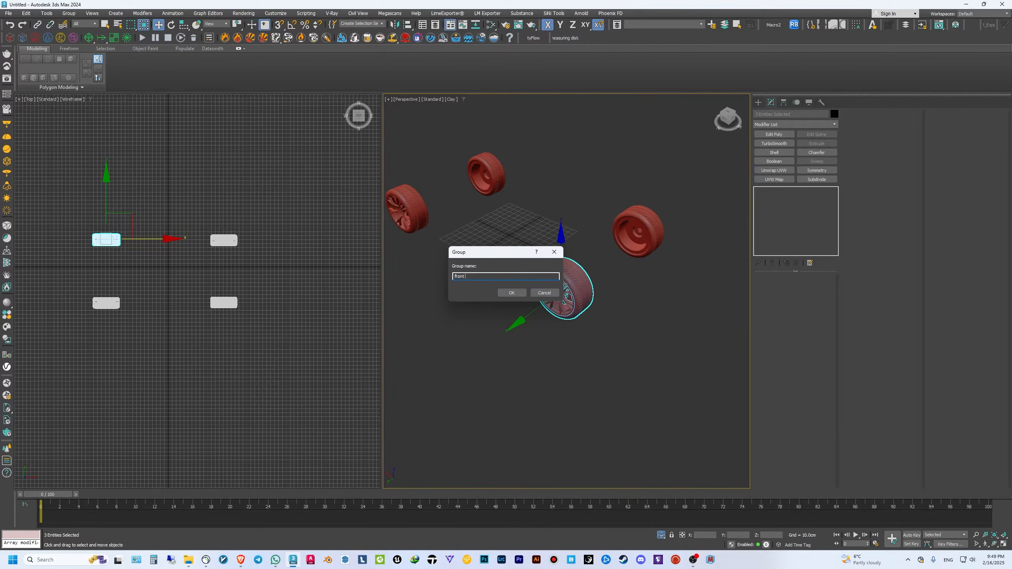
pyautogui.write('front r')
pyautogui.press('Return')
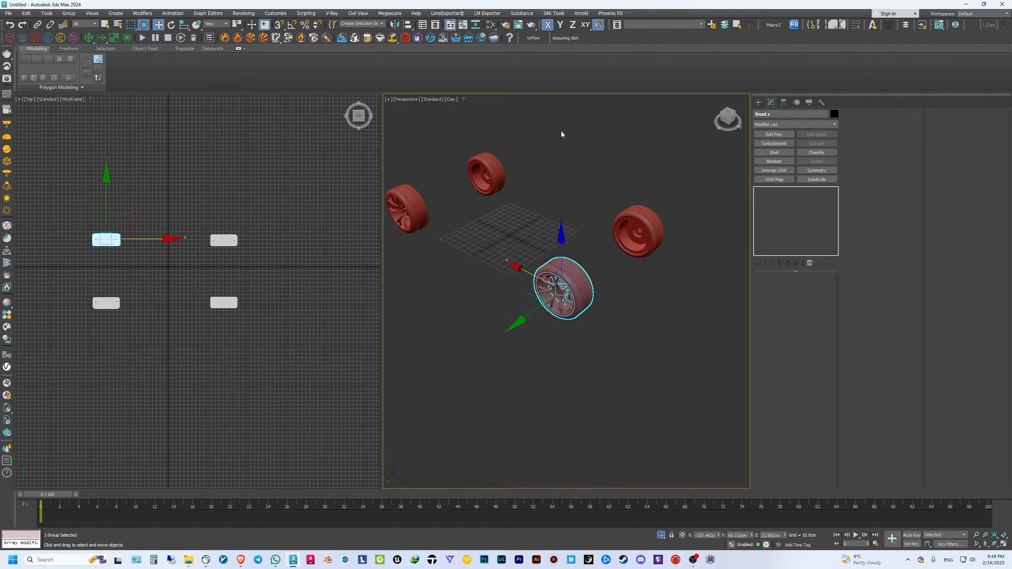
# - Group the front-left wheel's tire, rim and brake disc under the name "front l"
pyautogui.moveTo(685, 197); pyautogui.dragTo(686, 196)
pyautogui.click(68, 13)
pyautogui.click(83, 25)
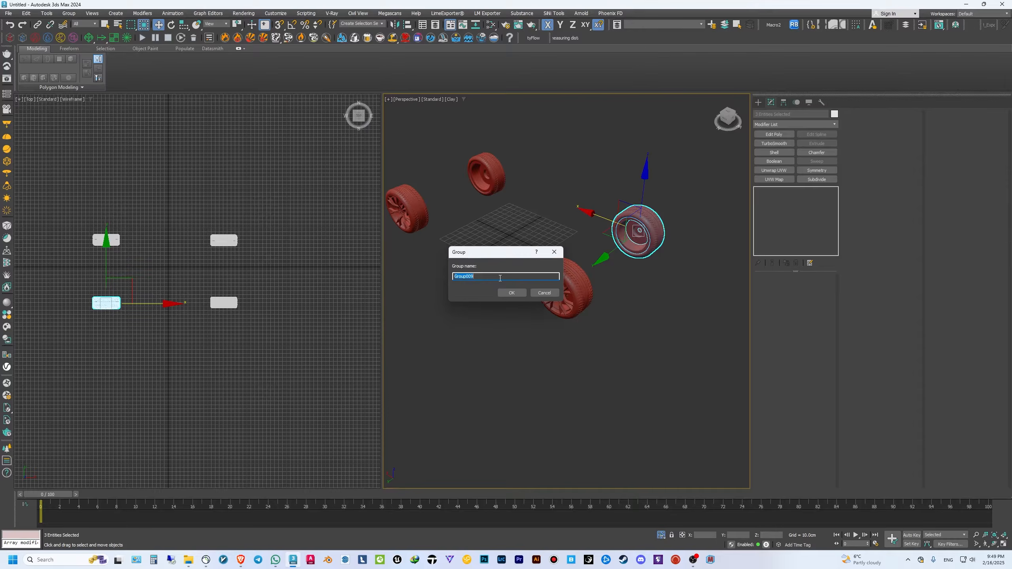
pyautogui.write('front l')
pyautogui.press('Return')
# - Group the rear-left wheel's tire, rim and brake disc under the name "rear l"
pyautogui.moveTo(455, 207); pyautogui.dragTo(523, 140)
pyautogui.click(69, 13)
pyautogui.click(83, 25)
pyautogui.write('rear l')
pyautogui.press('Return')
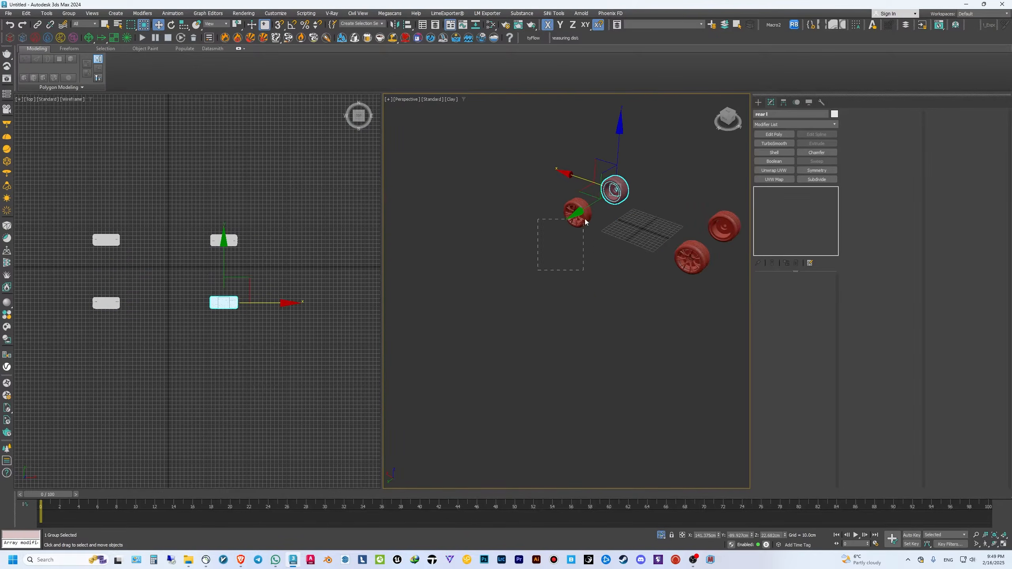
# - Group the rear-right wheel's tire, rim and brake disc under the name "rear r"
pyautogui.moveTo(586, 220); pyautogui.dragTo(587, 218)
pyautogui.click(69, 13)
pyautogui.click(83, 24)
pyautogui.write('rear r')
pyautogui.click(512, 293)
pyautogui.click(513, 293)
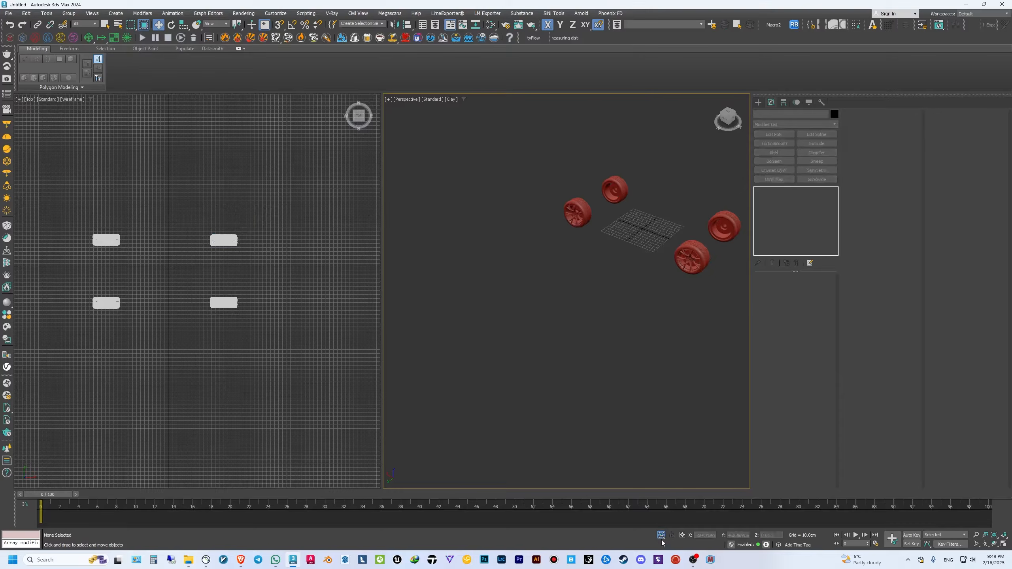
# - Select the four wheel groups, leave isolation and invert the selection to cover the car body and calipers
pyautogui.click(660, 537)
pyautogui.keyDown('alt'); pyautogui.moveTo(654, 303); pyautogui.dragTo(608, 292, button='middle'); pyautogui.keyUp('alt')
pyautogui.scroll(3, 614, 279)
pyautogui.click(617, 279)
pyautogui.scroll(-1, 609, 291)
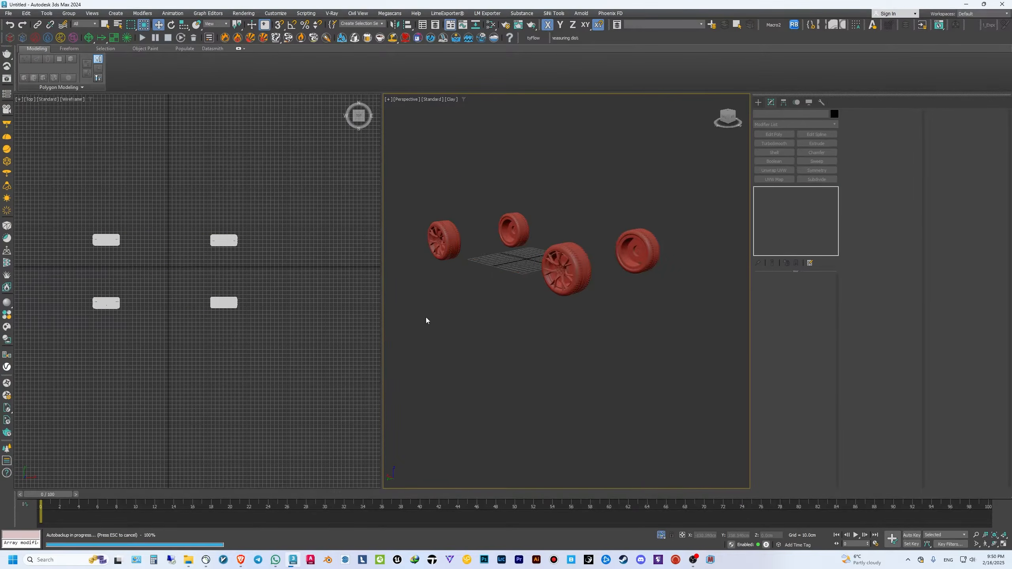
pyautogui.hotkey('ctrl', 'a')
pyautogui.click(661, 535)
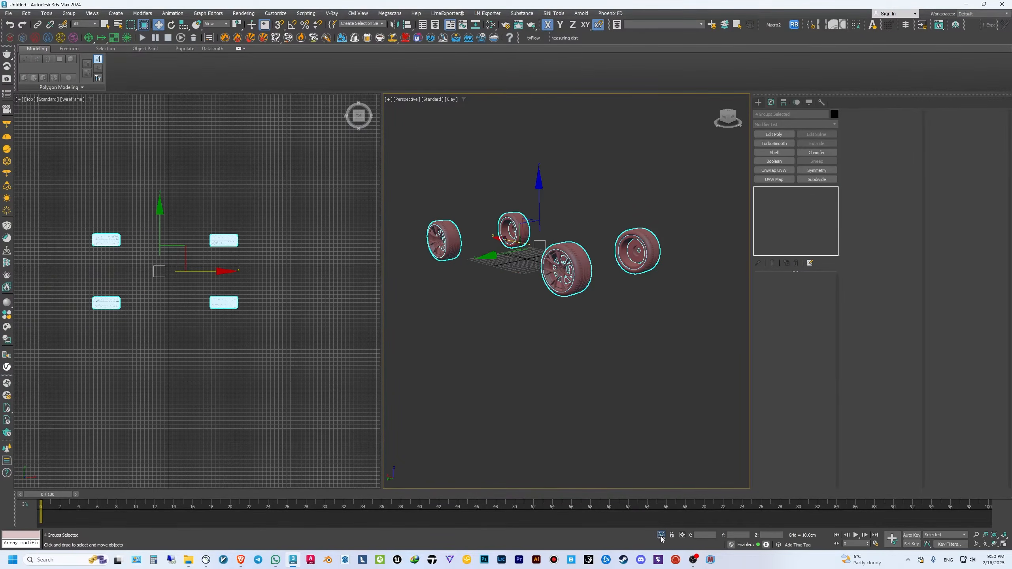
pyautogui.keyDown('alt'); pyautogui.moveTo(645, 431); pyautogui.dragTo(634, 503, button='middle'); pyautogui.keyUp('alt')
pyautogui.hotkey('ctrl', 'i')
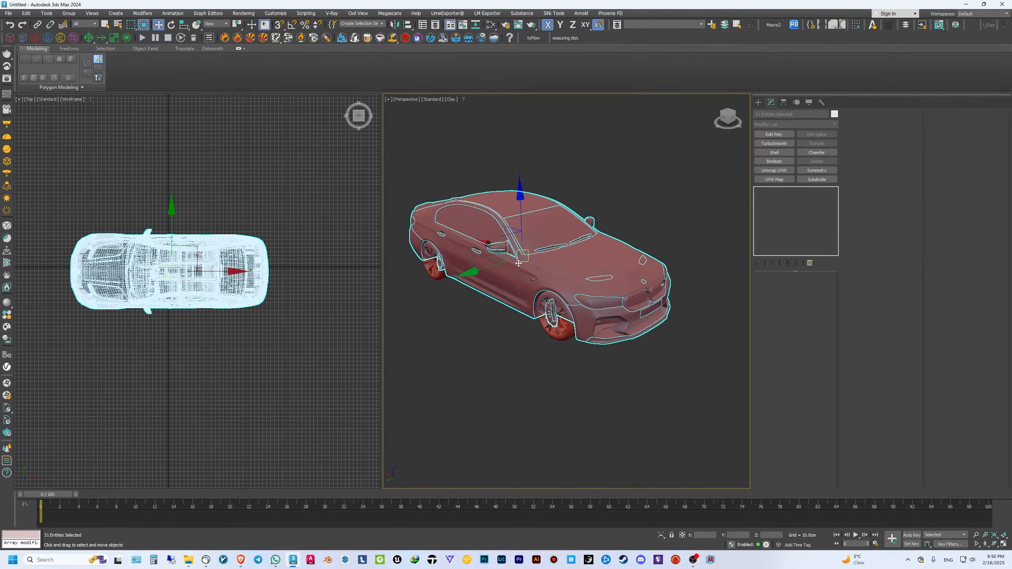
# - Try moving the selected body and calipers away from the wheels and undo the move
pyautogui.moveTo(487, 269); pyautogui.dragTo(413, 317)
pyautogui.hotkey('ctrl', 'z')
pyautogui.moveTo(474, 272); pyautogui.dragTo(477, 276)
# - Remove the four brake calipers from the selection, leaving only the car body parts selected
pyautogui.scroll(10, 563, 357)
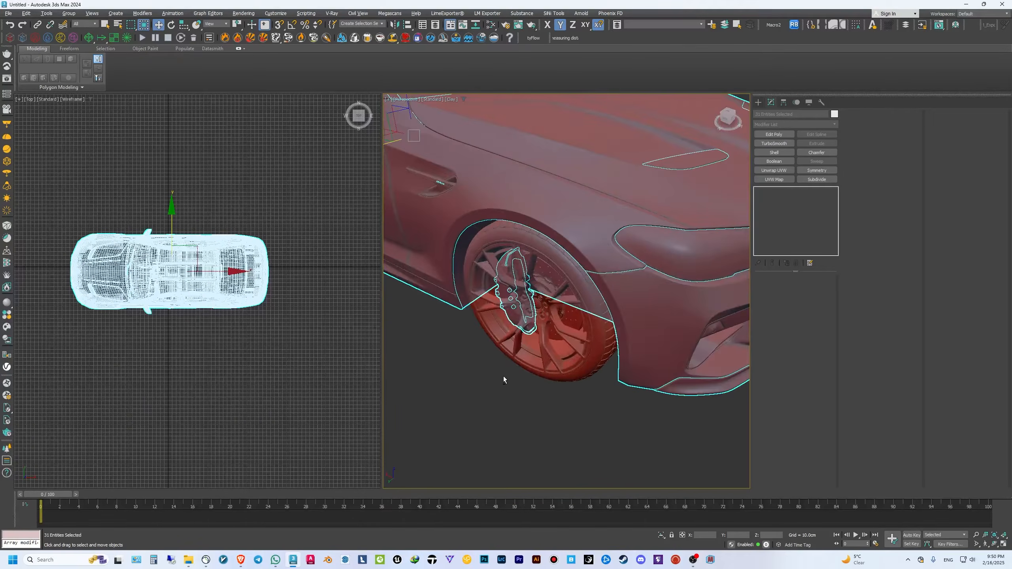
pyautogui.click(144, 25)
pyautogui.keyDown('alt'); pyautogui.moveTo(518, 383); pyautogui.dragTo(528, 328); pyautogui.keyUp('alt')
pyautogui.moveTo(498, 248); pyautogui.dragTo(598, 240, button='middle')
pyautogui.keyDown('alt'); pyautogui.moveTo(551, 280); pyautogui.dragTo(559, 221); pyautogui.keyUp('alt')
pyautogui.keyDown('alt'); pyautogui.moveTo(654, 288); pyautogui.dragTo(576, 307, button='middle'); pyautogui.keyUp('alt')
pyautogui.scroll(8, 575, 307)
pyautogui.moveTo(500, 400)
pyautogui.keyDown('alt'); pyautogui.mouseDown()
pyautogui.moveTo(507, 387)
pyautogui.moveTo(499, 384)
pyautogui.mouseUp(); pyautogui.keyUp('alt')
pyautogui.scroll(-12, 499, 384)
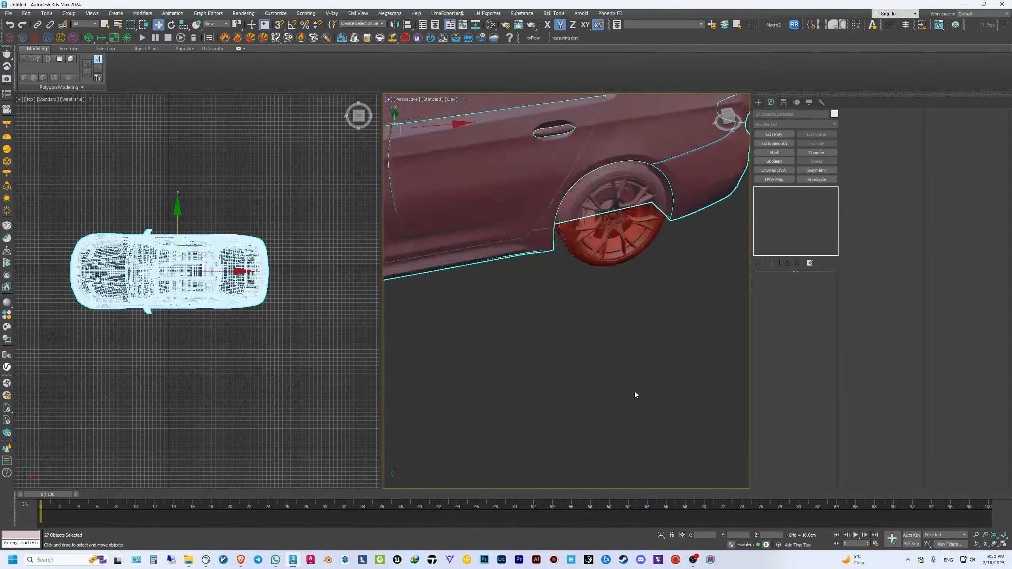
# - Group the selected car body parts under the name "body"
pyautogui.click(69, 13)
pyautogui.click(75, 25)
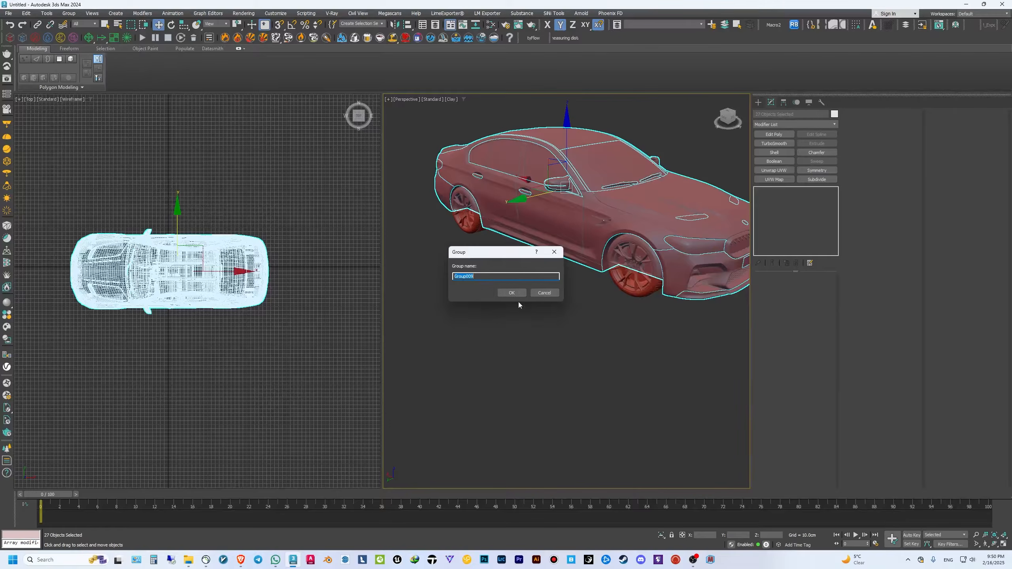
pyautogui.write('body')
pyautogui.click(512, 293)
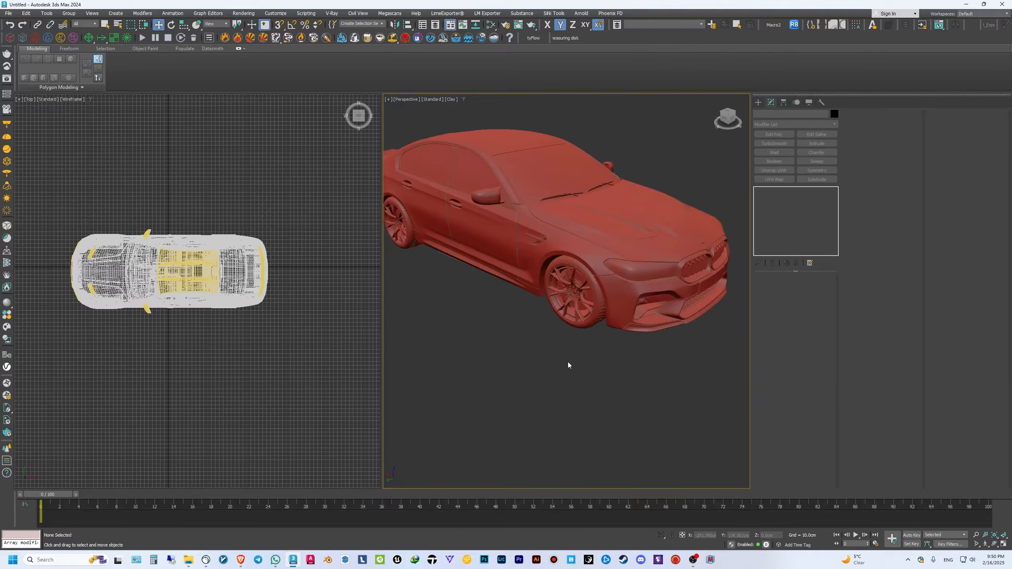
# - Test-spin the front-right wheel group about its axle and deselect it
pyautogui.scroll(-3, 582, 318)
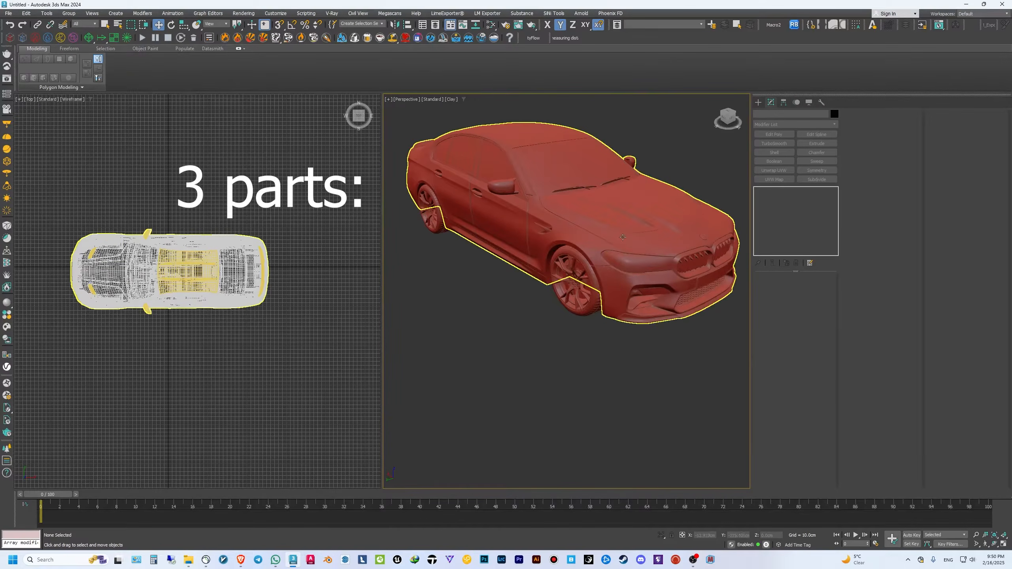
pyautogui.keyDown('alt'); pyautogui.moveTo(617, 348); pyautogui.dragTo(622, 368, button='middle'); pyautogui.keyUp('alt')
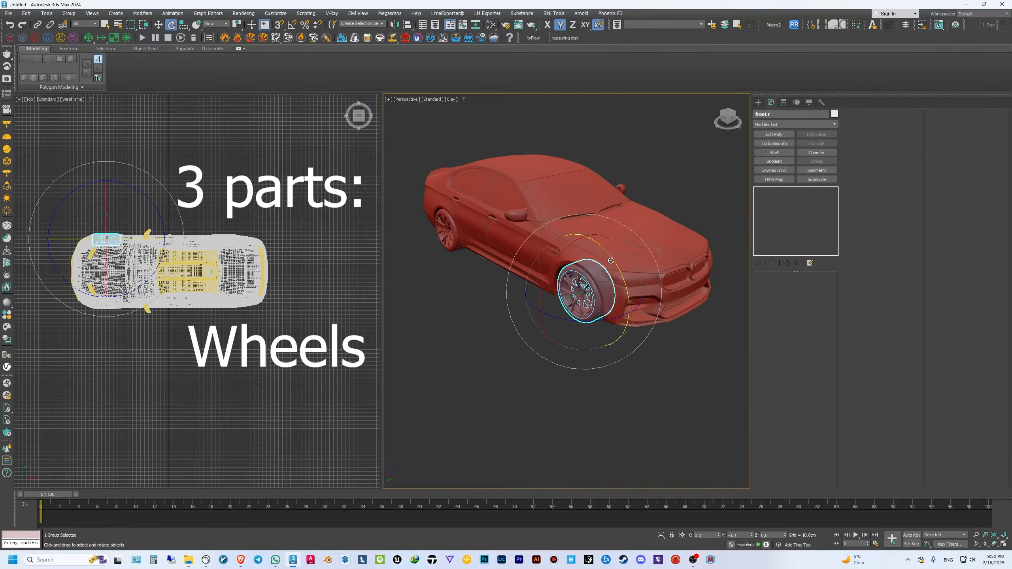
pyautogui.moveTo(616, 263); pyautogui.dragTo(674, 477)
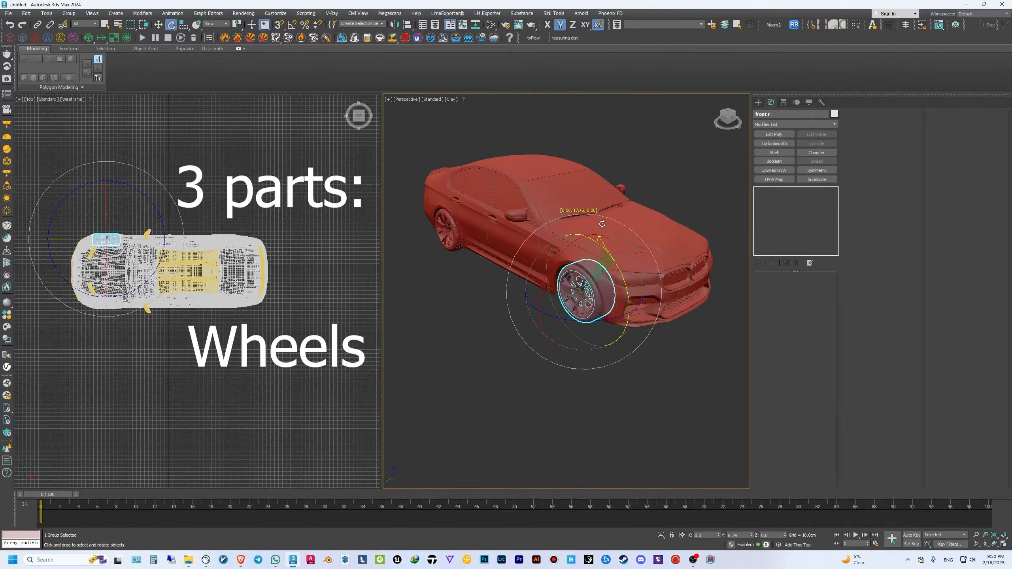
pyautogui.click(606, 366)
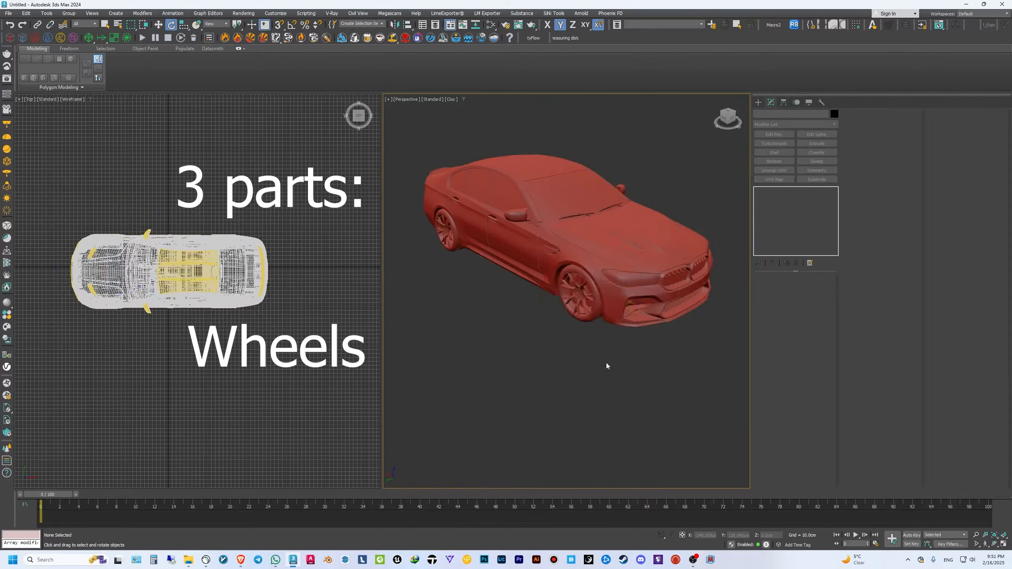
# - Examine the front-right brake caliper group behind the rim and the body group as separate rig parts
pyautogui.scroll(10, 606, 366)
pyautogui.click(566, 183)
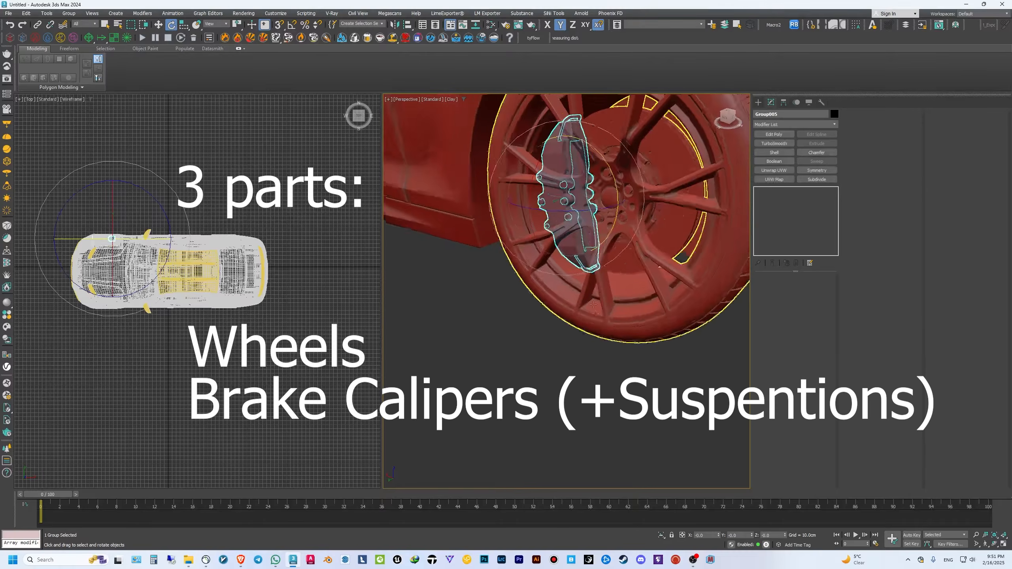
pyautogui.scroll(-8, 678, 311)
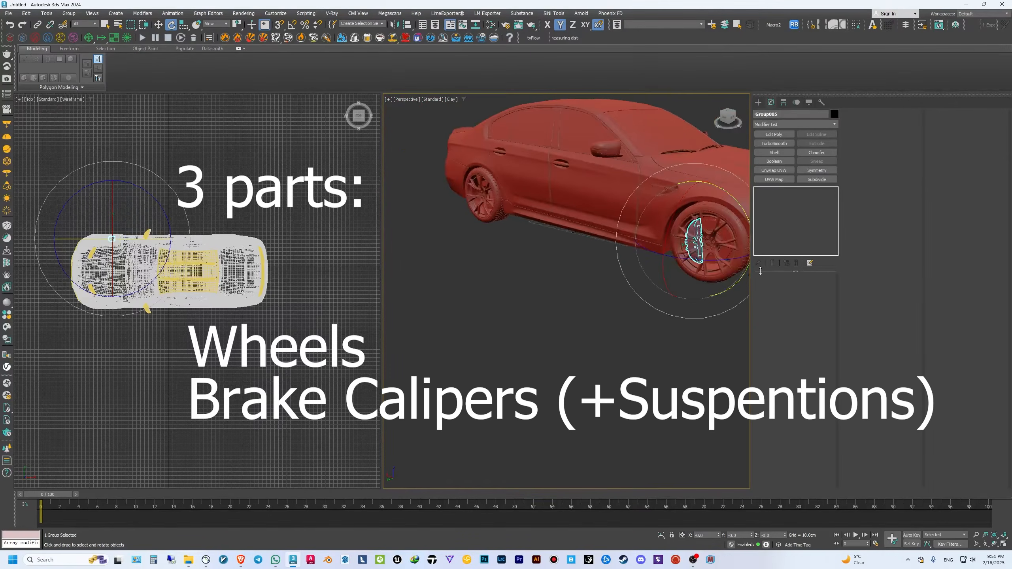
pyautogui.scroll(8, 683, 293)
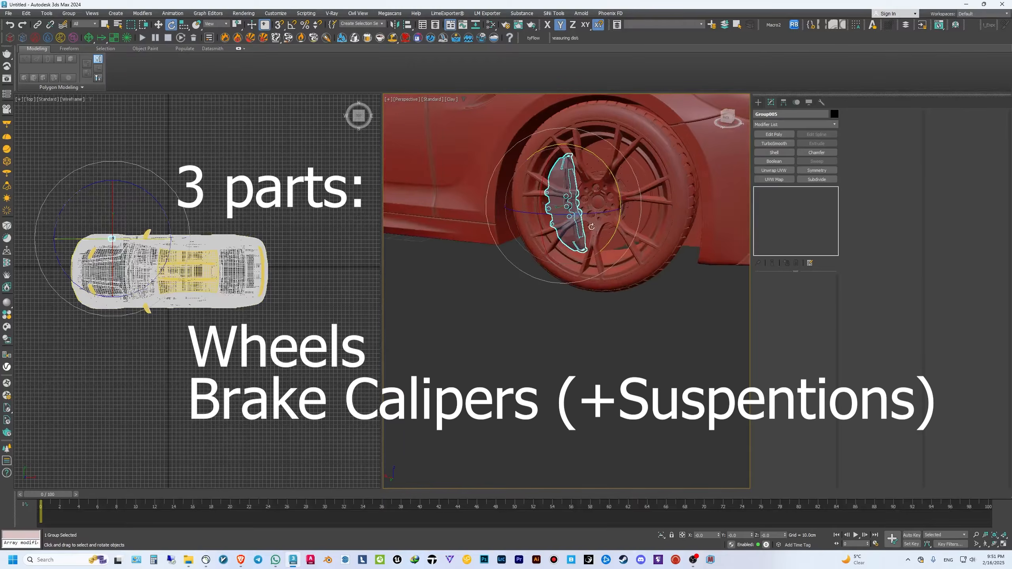
pyautogui.moveTo(595, 200); pyautogui.dragTo(595, 222, button='middle')
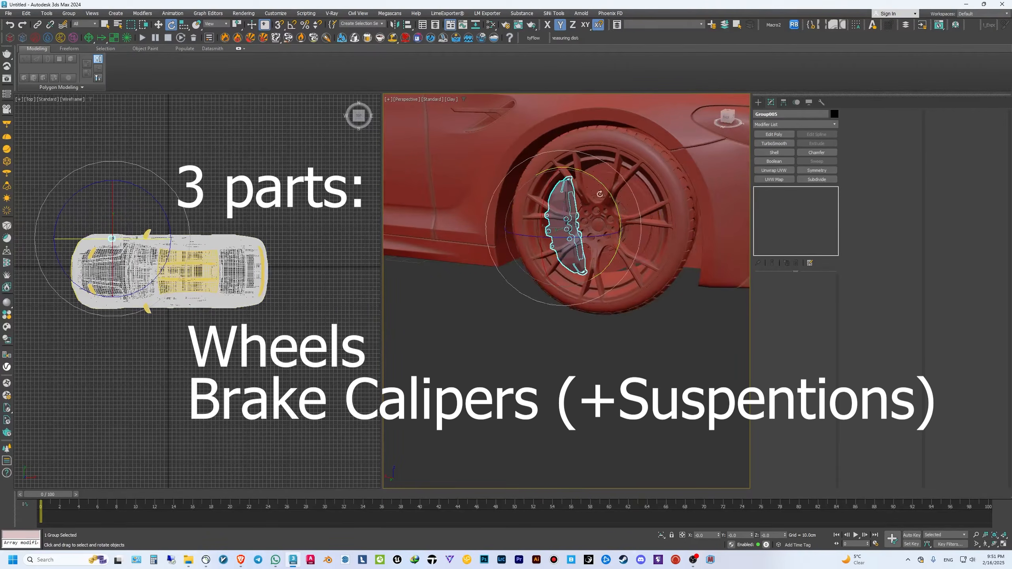
pyautogui.scroll(-8, 518, 255)
pyautogui.click(516, 260)
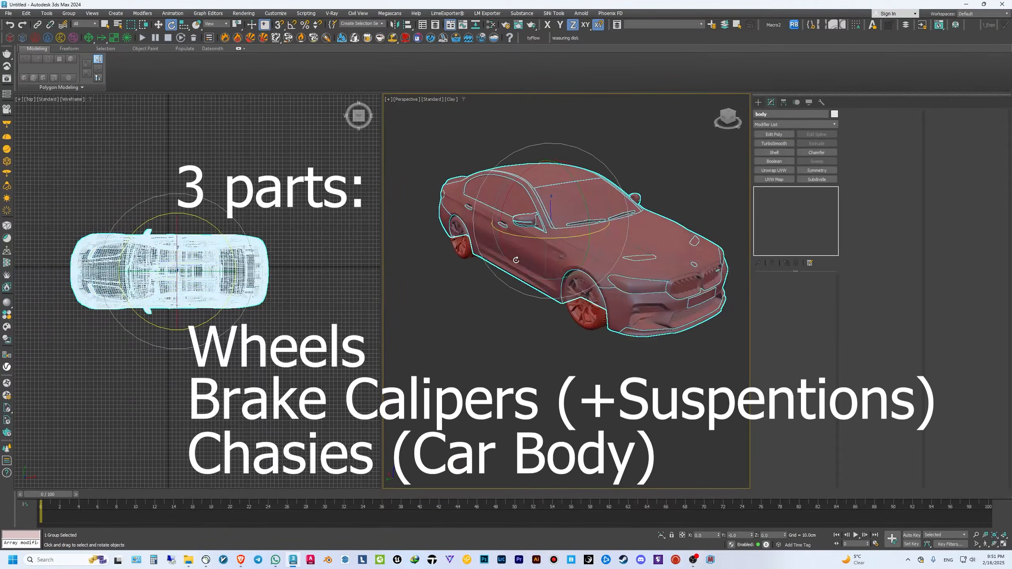
pyautogui.press('w')
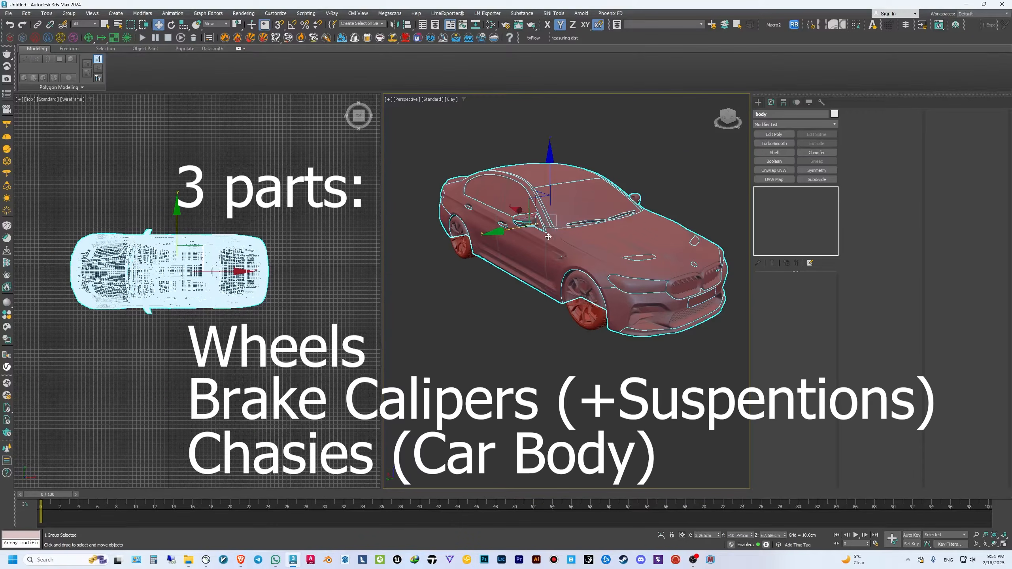
# - Select the four wheel groups, isolate them and clear the selection
pyautogui.click(581, 344)
pyautogui.keyDown('alt'); pyautogui.moveTo(581, 344); pyautogui.dragTo(724, 243, button='middle'); pyautogui.keyUp('alt')
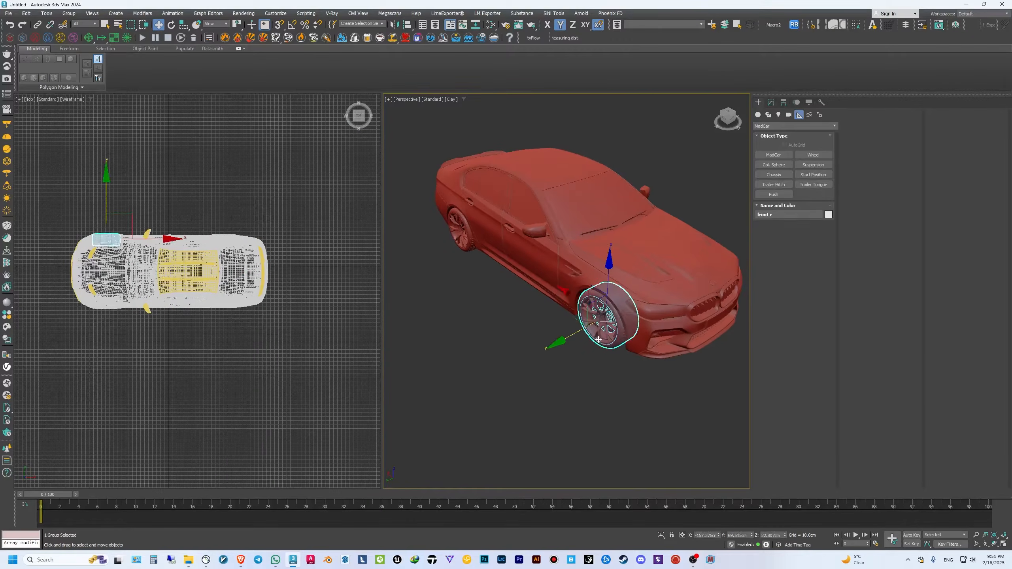
pyautogui.keyDown('ctrl'); pyautogui.click(469, 246); pyautogui.keyUp('ctrl')
pyautogui.keyDown('alt'); pyautogui.moveTo(503, 317); pyautogui.dragTo(383, 318, button='middle'); pyautogui.keyUp('alt')
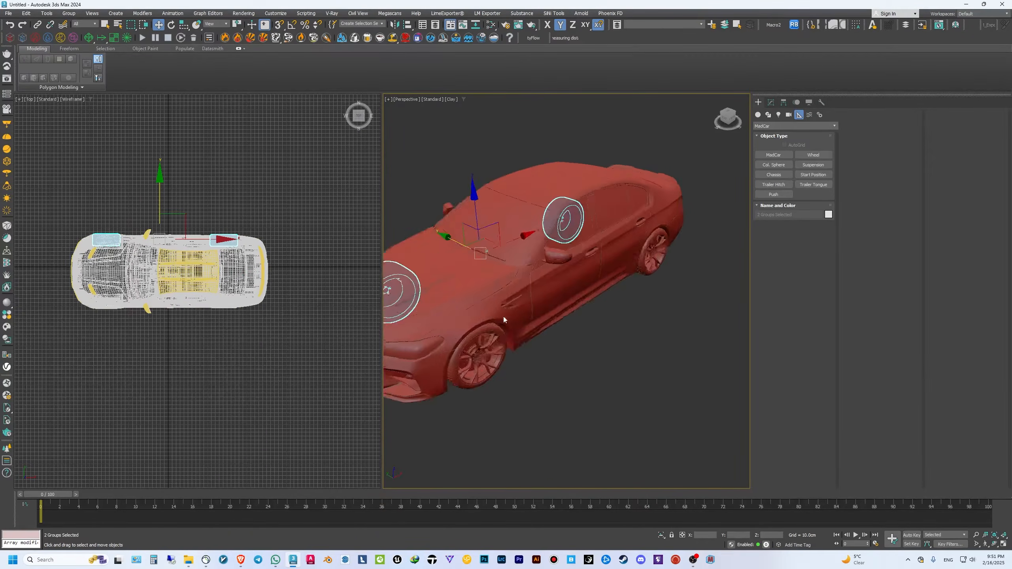
pyautogui.keyDown('ctrl'); pyautogui.click(485, 371); pyautogui.keyUp('ctrl')
pyautogui.keyDown('ctrl'); pyautogui.click(658, 259); pyautogui.keyUp('ctrl')
pyautogui.keyDown('alt'); pyautogui.moveTo(648, 489); pyautogui.dragTo(603, 337, button='middle'); pyautogui.keyUp('alt')
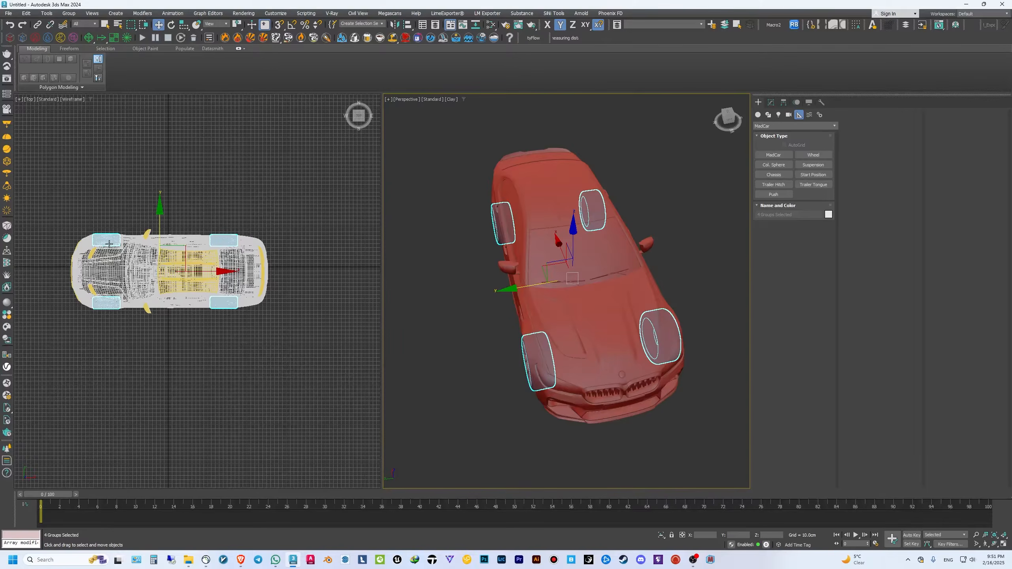
pyautogui.scroll(1, 50, 284)
pyautogui.hotkey('alt', 'q')
pyautogui.click(54, 297)
# - Draw a MadCar Wheel helper about 50 cm in radius and 17 cm wide beside the front-right wheel in the top view
pyautogui.scroll(3, 53, 296)
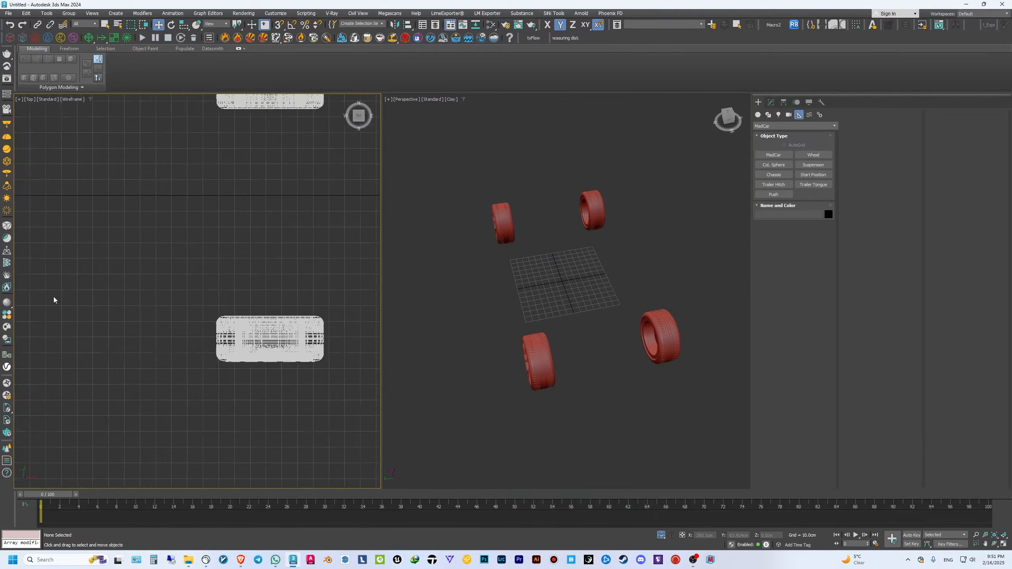
pyautogui.scroll(-1, 54, 297)
pyautogui.moveTo(201, 219); pyautogui.dragTo(212, 249, button='middle')
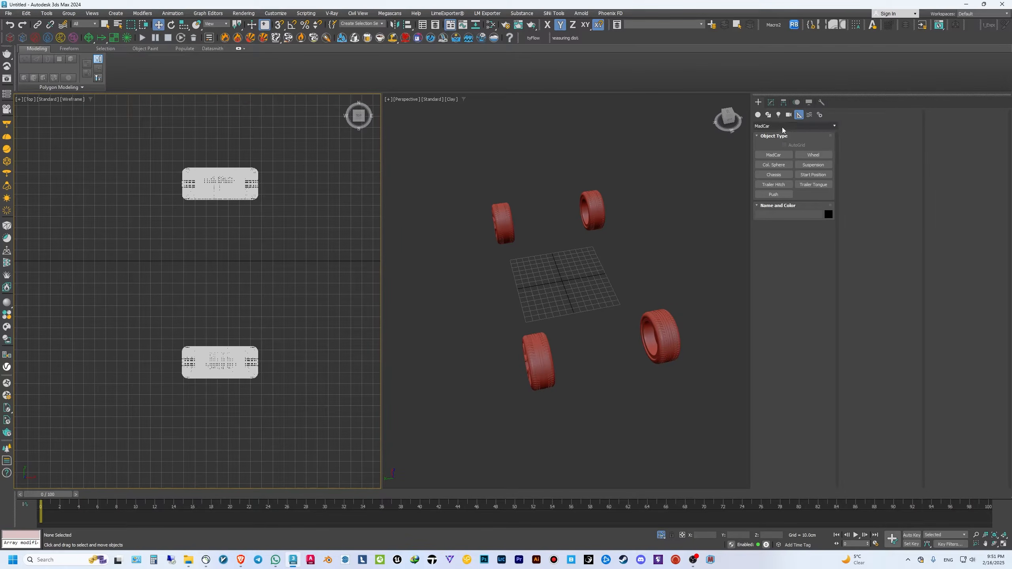
pyautogui.click(814, 155)
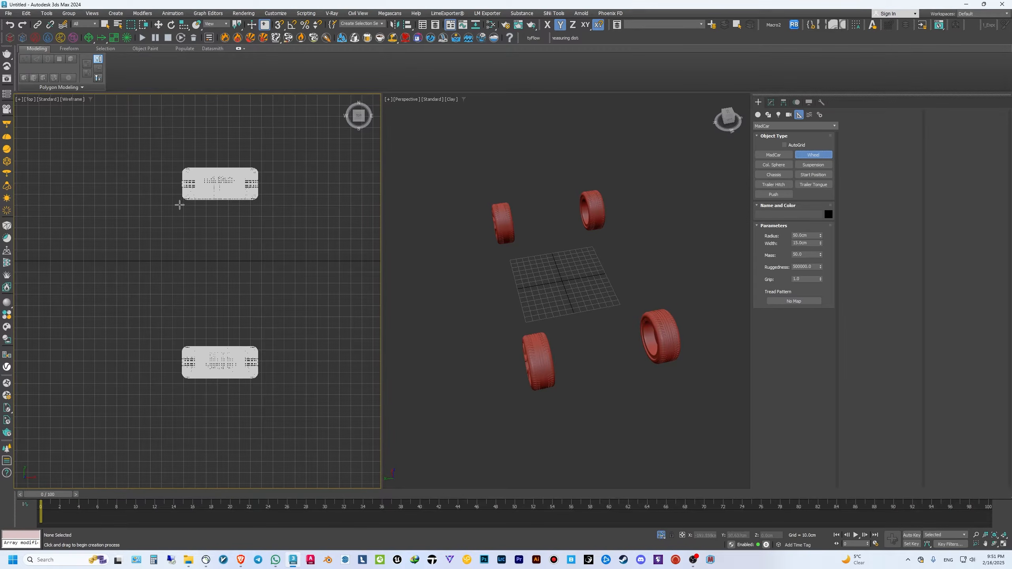
pyautogui.moveTo(180, 202); pyautogui.dragTo(198, 140)
# - Rotate the wheel helper 90° with angle snapping and center it over the front-right wheel in the top view
pyautogui.press('e')
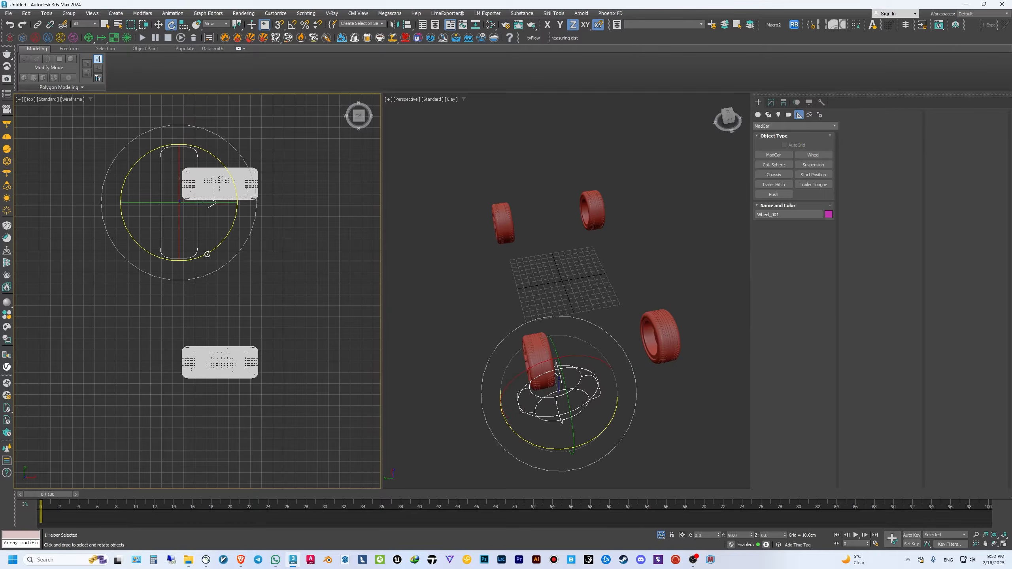
pyautogui.press('a')
pyautogui.moveTo(208, 254); pyautogui.dragTo(245, 171)
pyautogui.press('w')
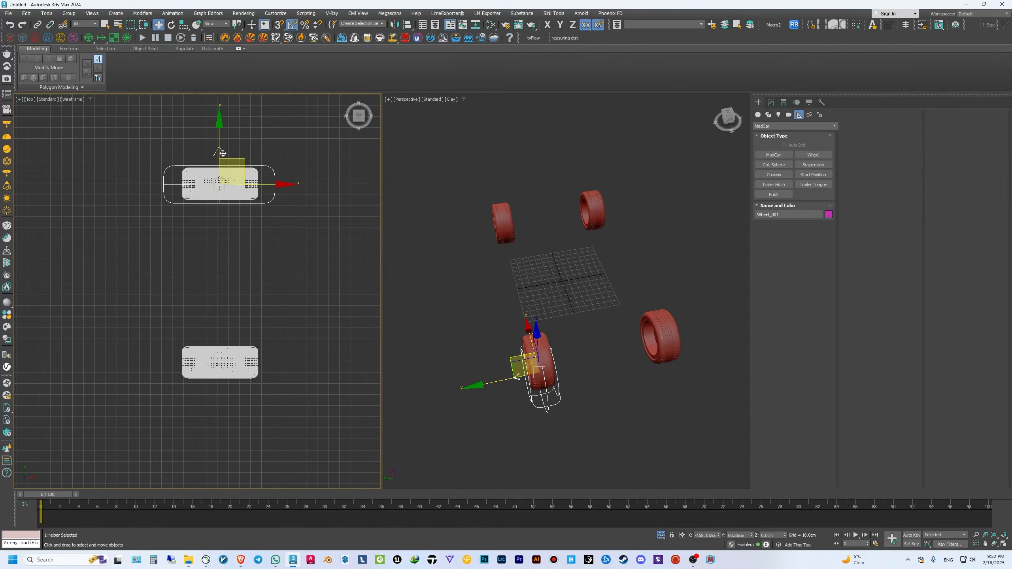
pyautogui.press('z')
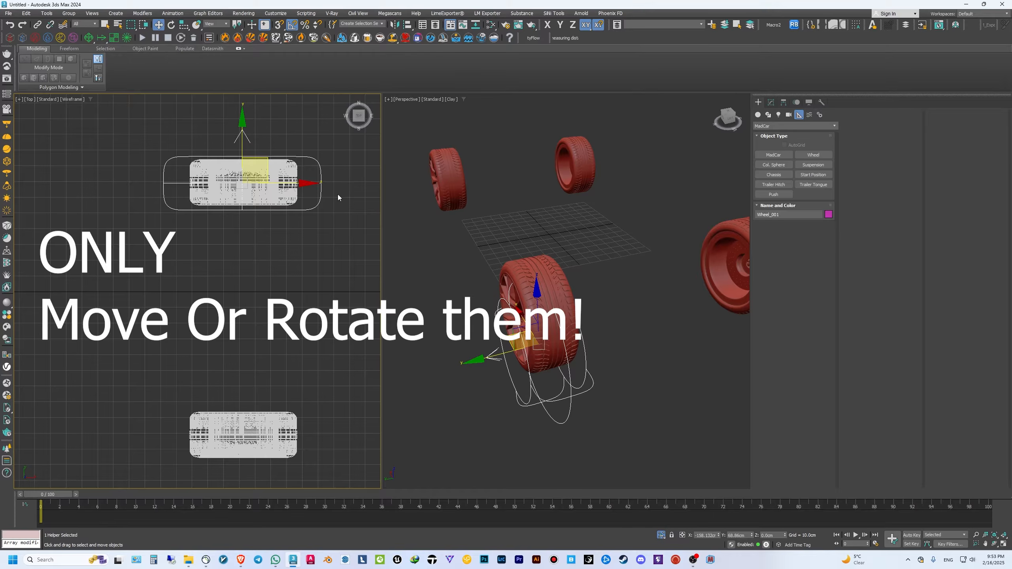
pyautogui.moveTo(269, 170); pyautogui.dragTo(242, 180)
pyautogui.press('e')
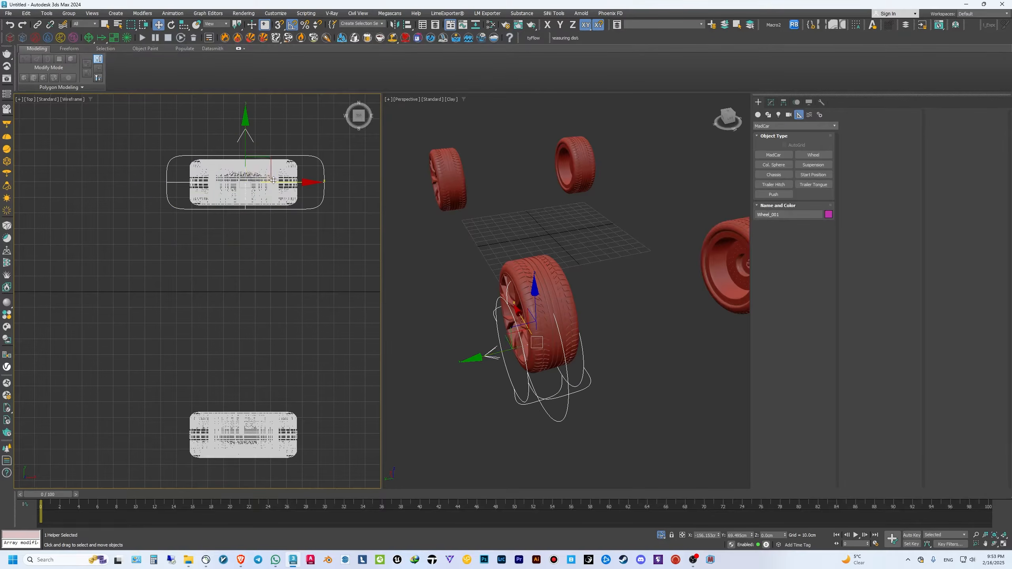
pyautogui.moveTo(269, 174); pyautogui.dragTo(266, 174)
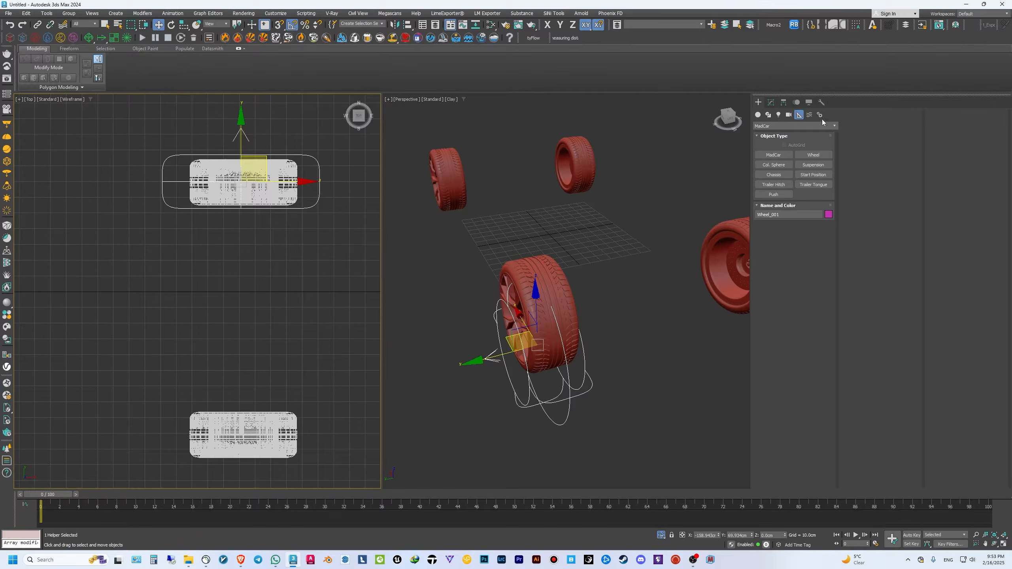
# - Reduce the wheel helper's radius to about 35 cm and align it lengthwise with the front-right tire
pyautogui.click(770, 103)
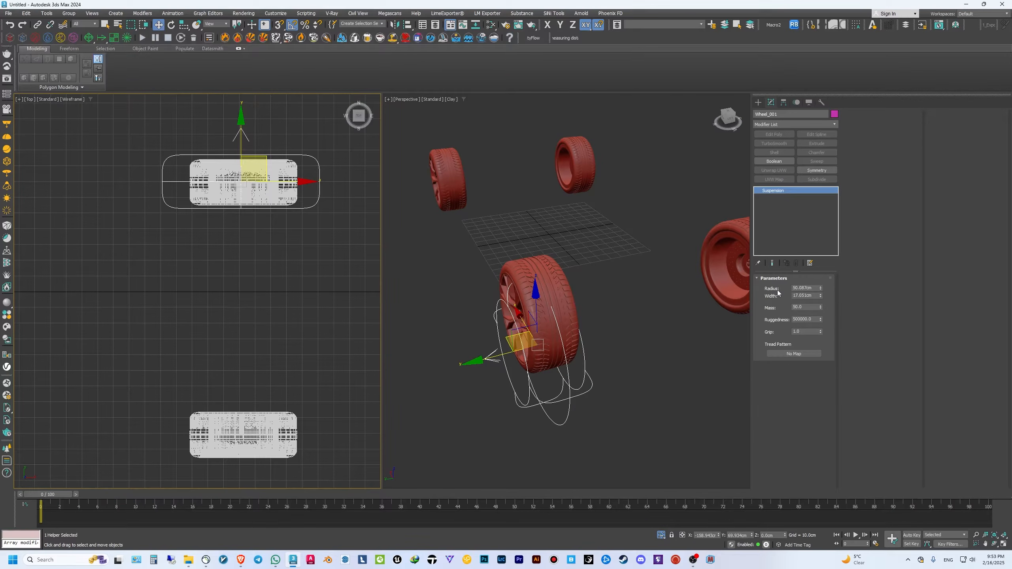
pyautogui.moveTo(821, 289); pyautogui.dragTo(822, 297)
pyautogui.scroll(6, 224, 228)
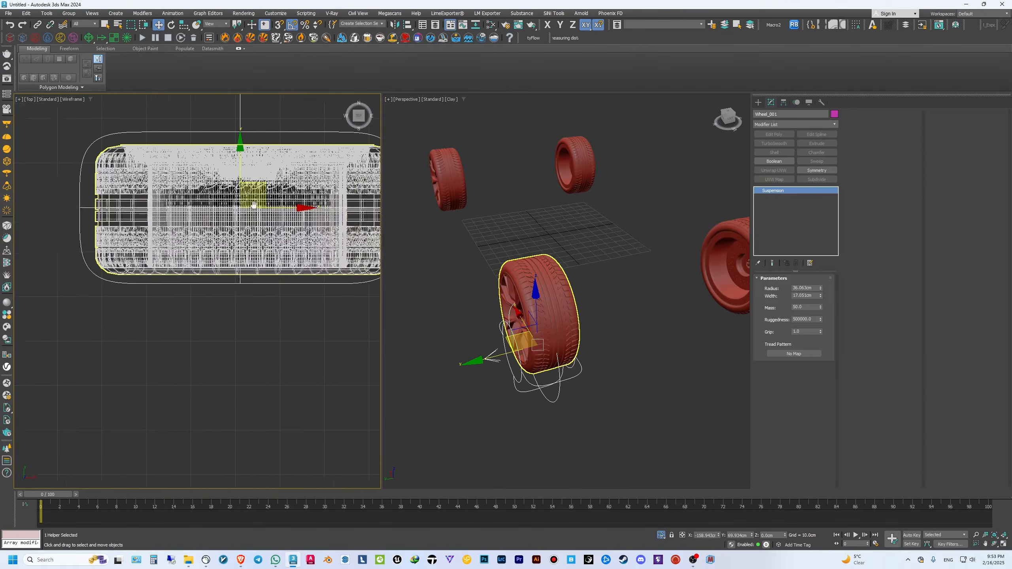
pyautogui.moveTo(224, 228); pyautogui.dragTo(221, 230, button='middle')
pyautogui.moveTo(254, 233); pyautogui.dragTo(259, 233)
pyautogui.moveTo(822, 289); pyautogui.dragTo(822, 292)
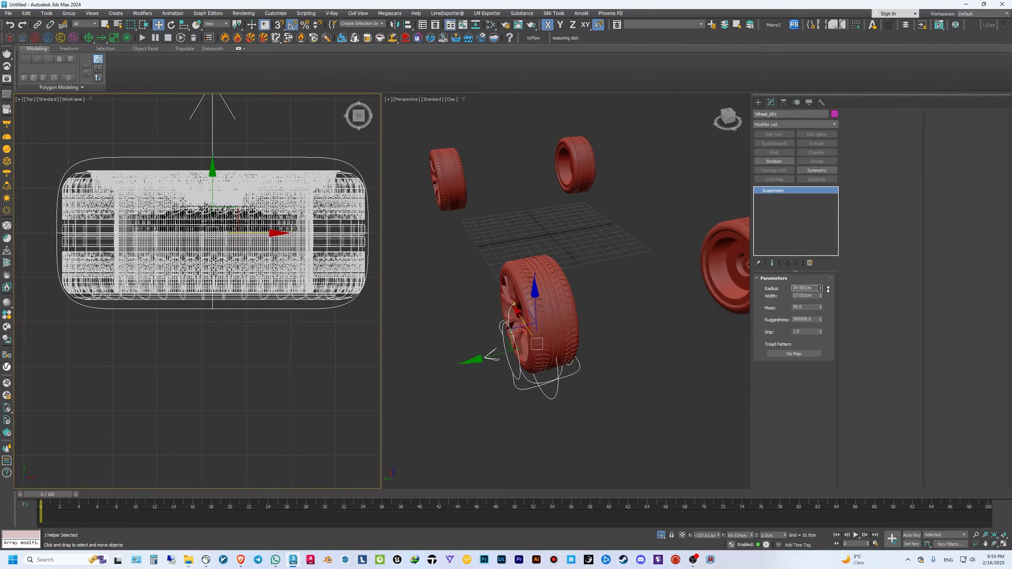
# - Center the wheel helper across the tire and fine-tune its width to 16.71 cm and radius to about 35.3 cm
pyautogui.moveTo(212, 158)
pyautogui.mouseDown()
pyautogui.moveTo(213, 150)
pyautogui.moveTo(213, 170)
pyautogui.mouseUp()
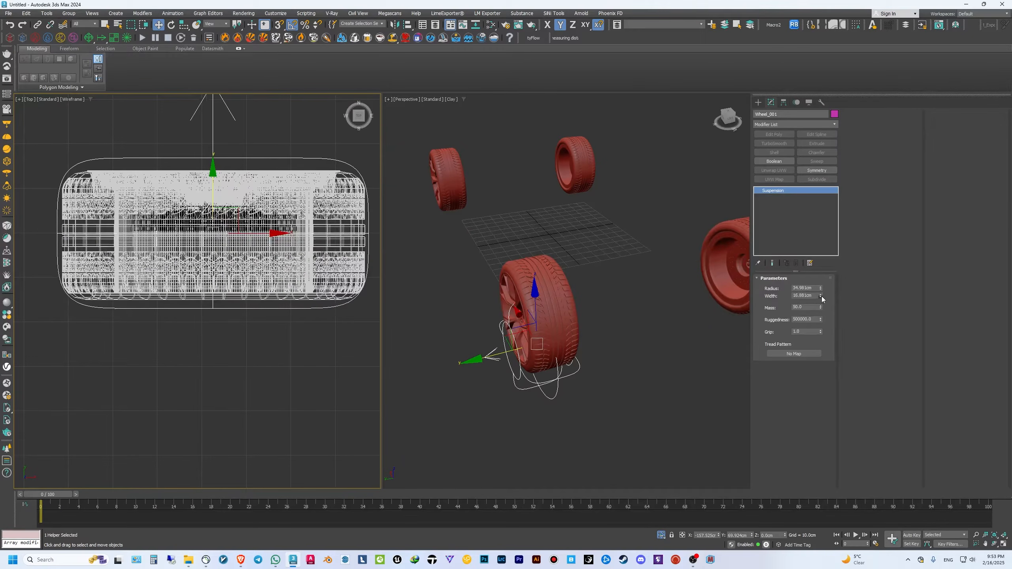
pyautogui.moveTo(821, 296); pyautogui.dragTo(825, 297)
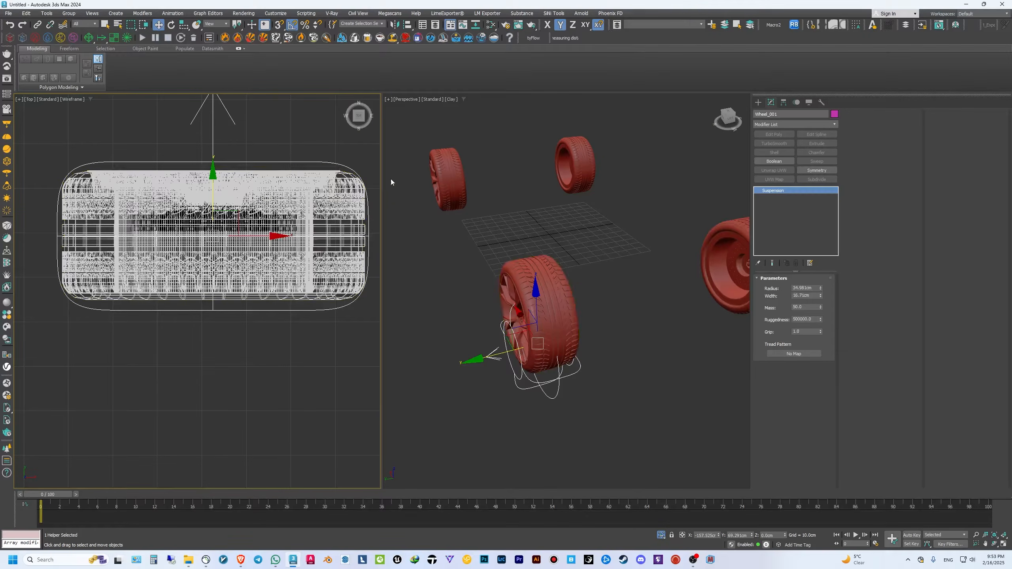
pyautogui.press('F5')
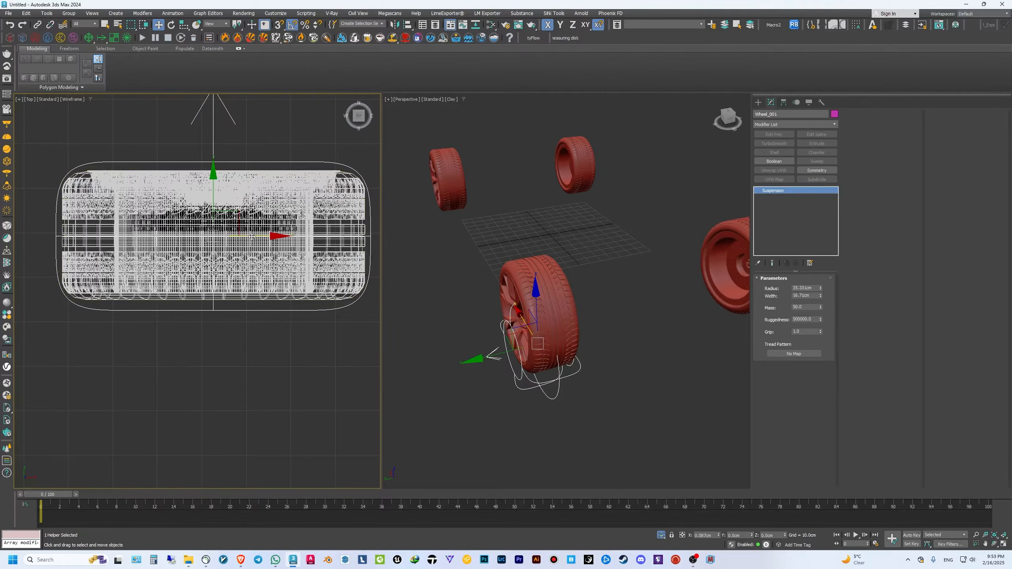
# - Clone the wheel helper as an instance toward the front-left wheel and rotate the copy 180° to face outward
pyautogui.scroll(-6, 252, 239)
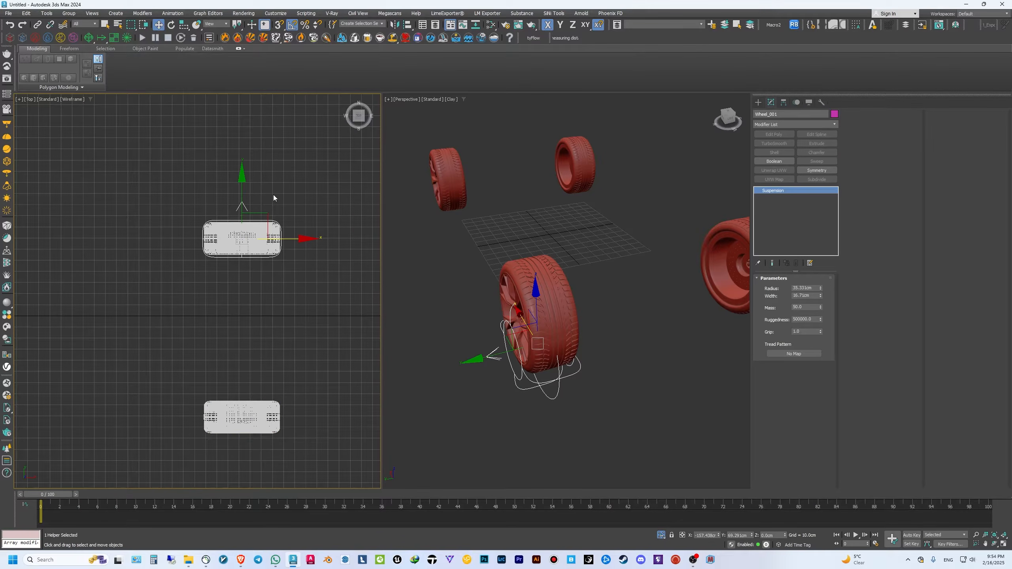
pyautogui.keyDown('shift'); pyautogui.moveTo(242, 190); pyautogui.dragTo(249, 324); pyautogui.keyUp('shift')
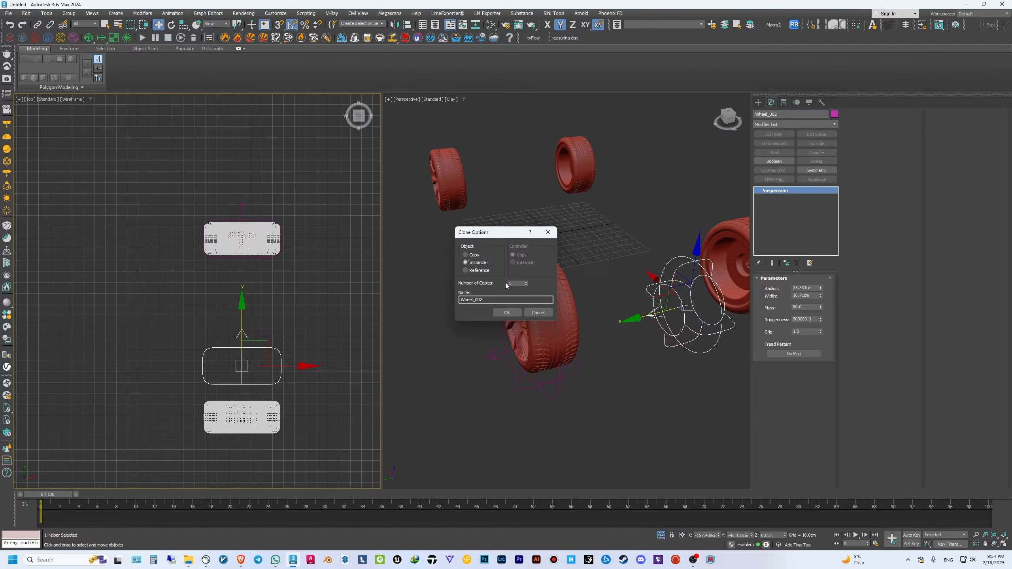
pyautogui.press('Return')
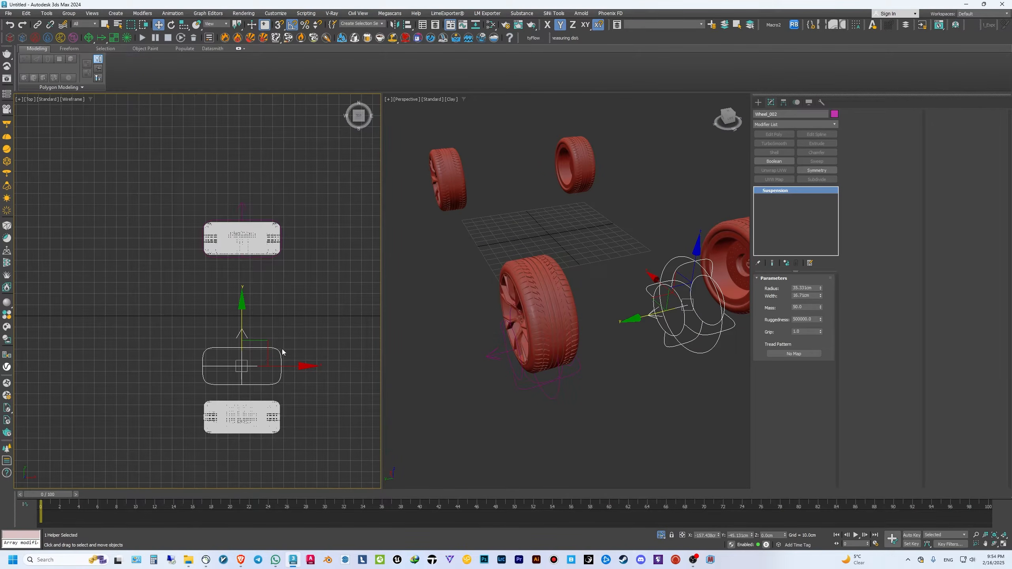
pyautogui.press('e')
pyautogui.moveTo(284, 326); pyautogui.dragTo(318, 395)
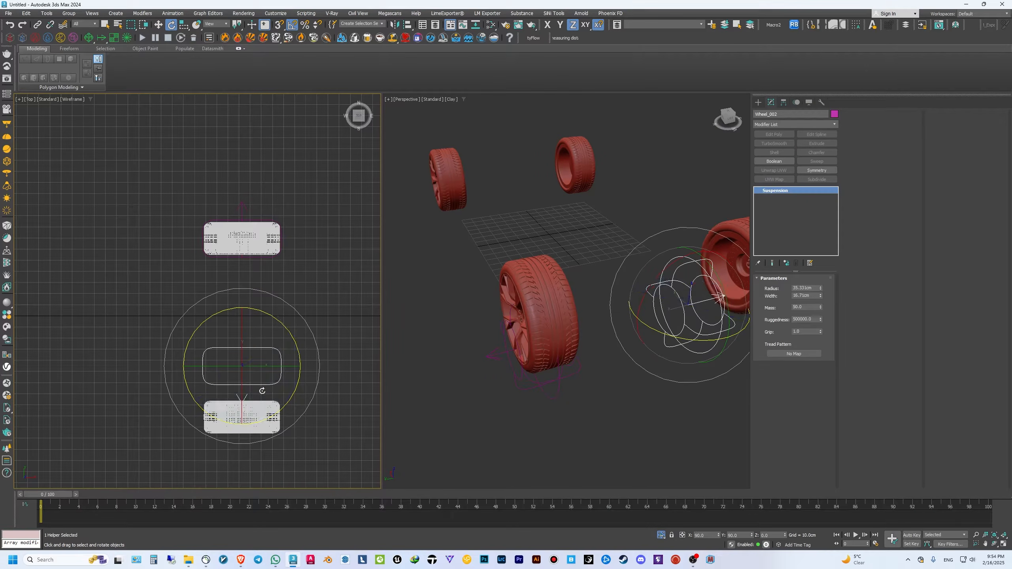
# - Move the rotated wheel helper copy crosswise until it is centered over the front-left wheel
pyautogui.scroll(4, 222, 473)
pyautogui.press('w')
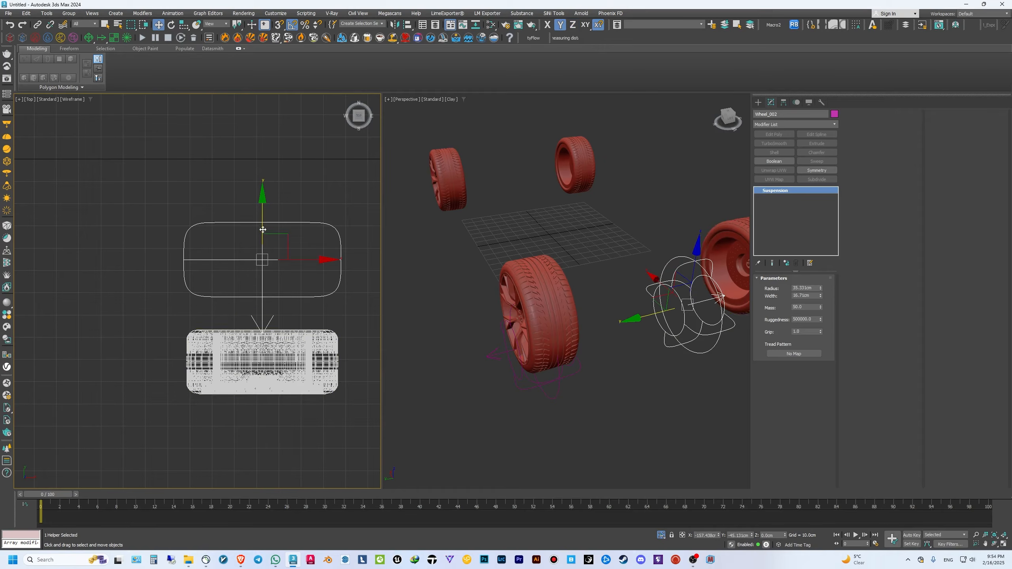
pyautogui.moveTo(270, 229); pyautogui.dragTo(283, 331)
pyautogui.click(301, 275)
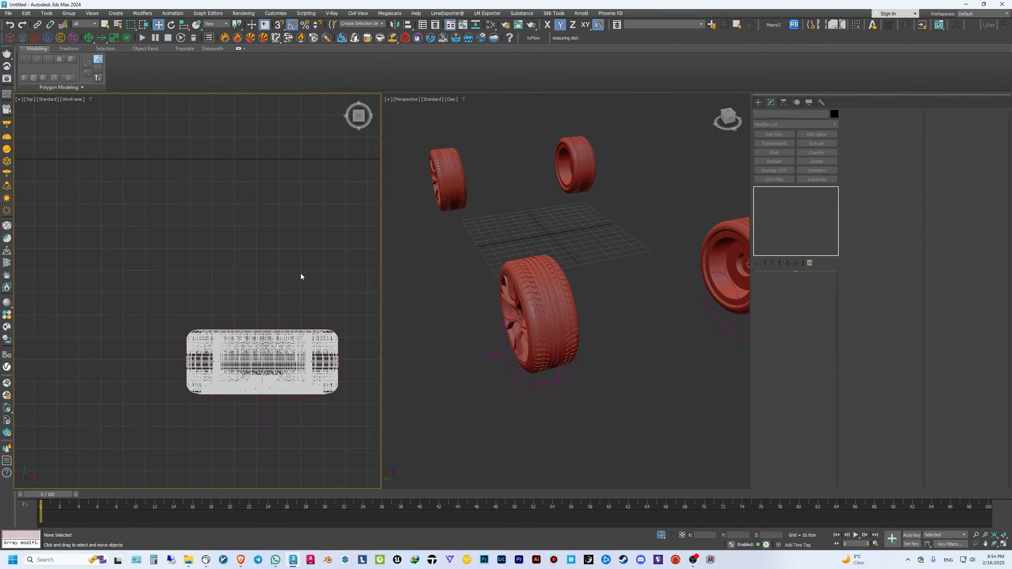
# - Clone the front-left wheel helper along the car's length and align the copy over the rear-left wheel
pyautogui.scroll(-2, 301, 275)
pyautogui.scroll(-5, 303, 275)
pyautogui.scroll(4, 346, 251)
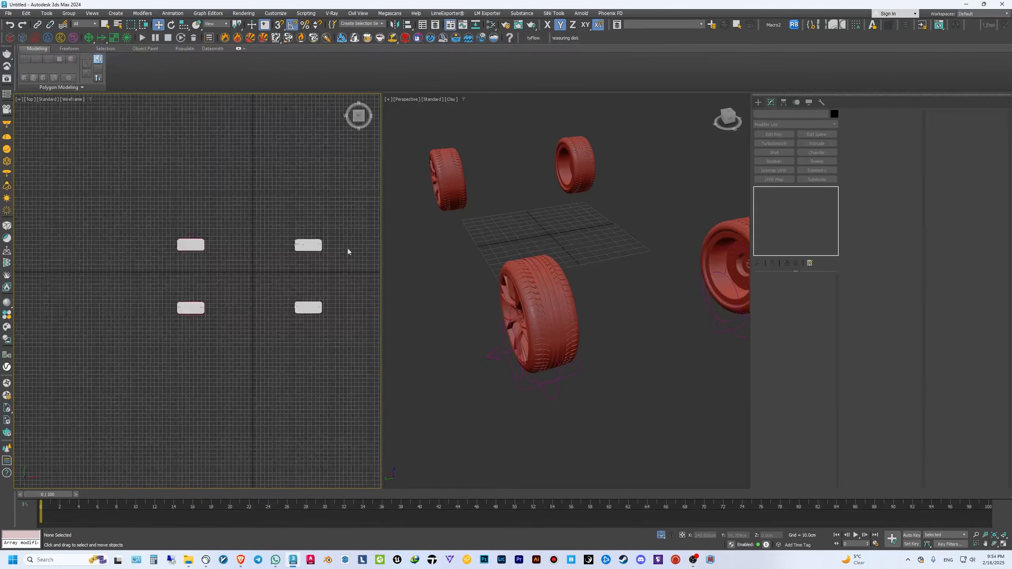
pyautogui.scroll(-3, 291, 249)
pyautogui.scroll(2, 294, 255)
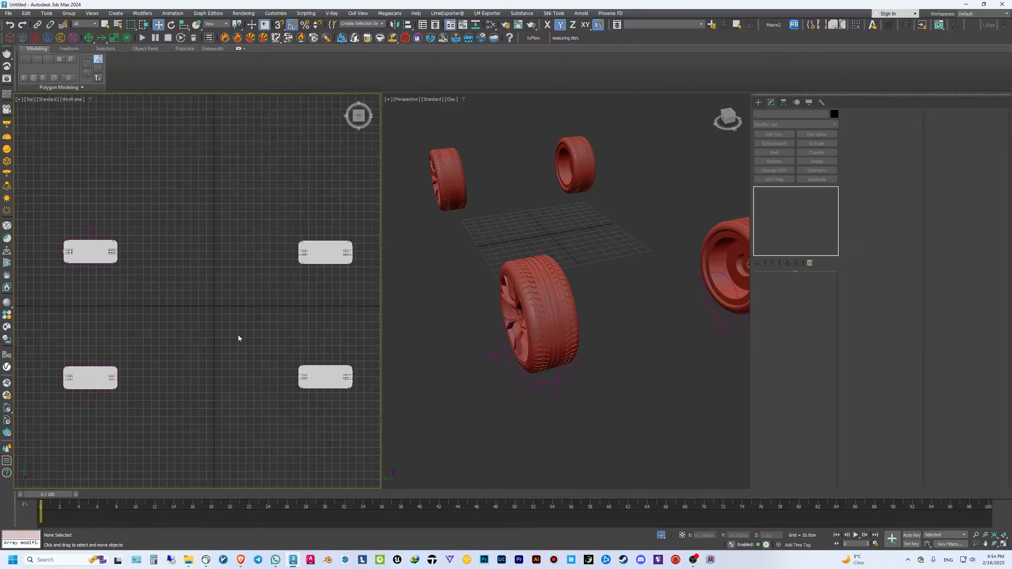
pyautogui.click(91, 400)
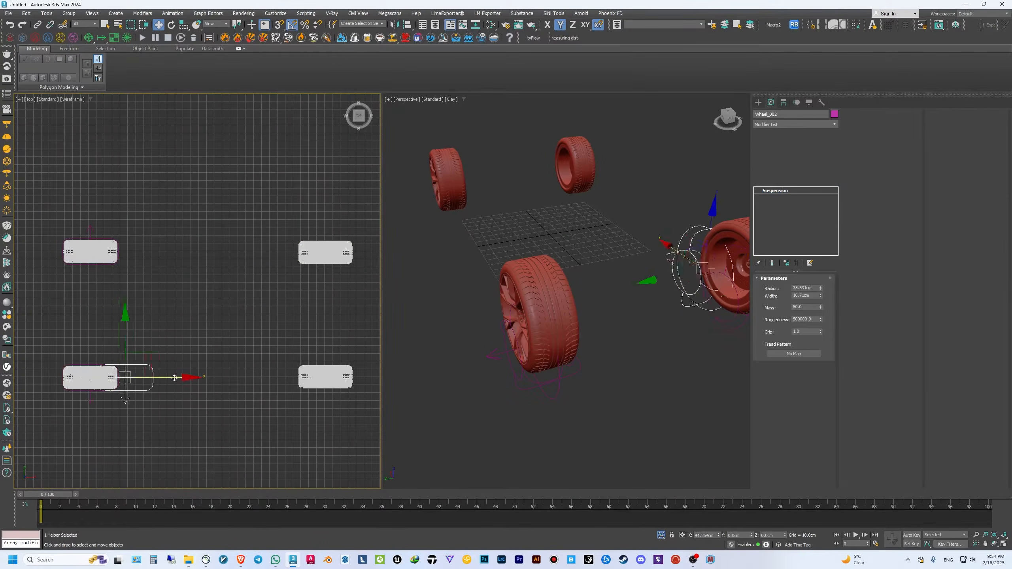
pyautogui.click(325, 398)
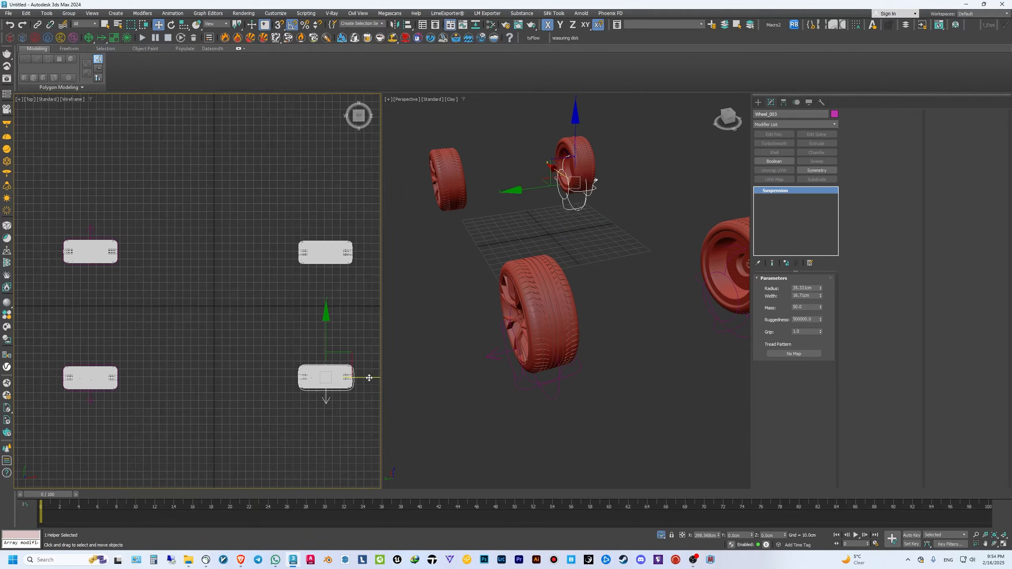
pyautogui.scroll(4, 326, 415)
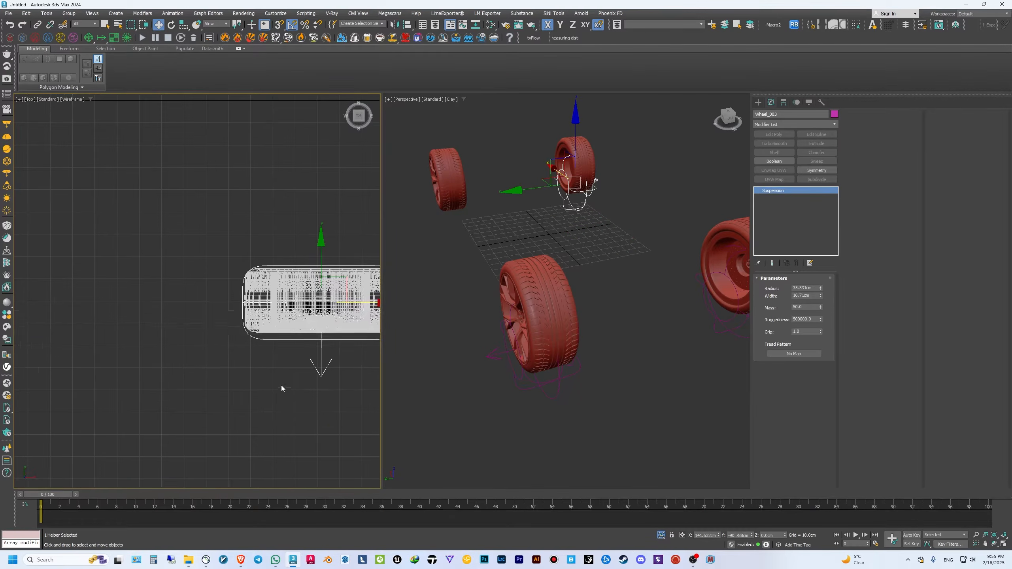
pyautogui.moveTo(357, 339); pyautogui.dragTo(321, 362, button='middle')
pyautogui.scroll(2, 321, 362)
pyautogui.scroll(-2, 321, 362)
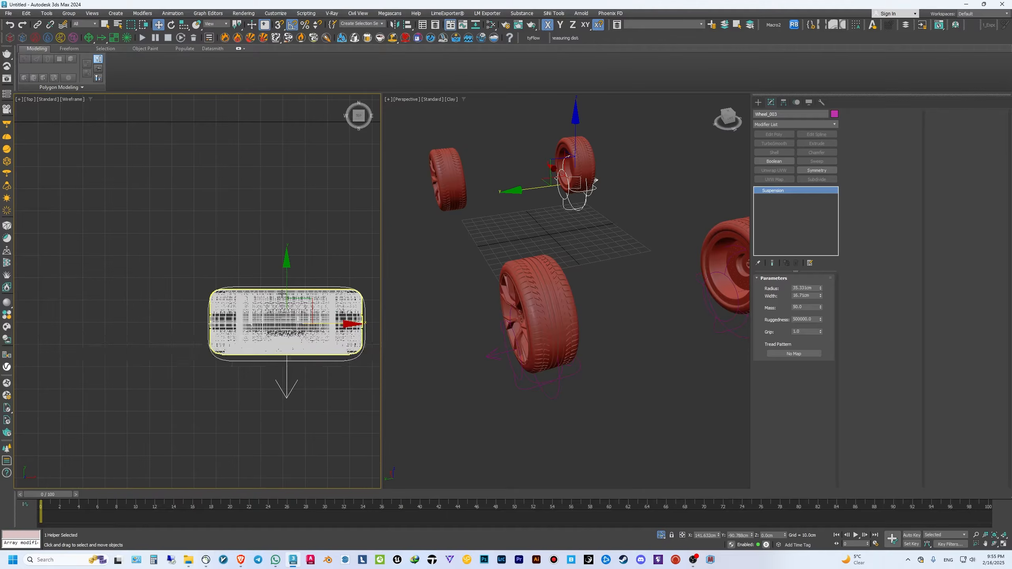
# - Clone the rear-left wheel helper as an instance, rotate the copy 180°, and place it over the rear-right wheel
pyautogui.scroll(-3, 270, 371)
pyautogui.moveTo(290, 286)
pyautogui.keyDown('shift'); pyautogui.mouseDown()
pyautogui.moveTo(301, 120)
pyautogui.moveTo(296, 169)
pyautogui.mouseUp(); pyautogui.keyUp('shift')
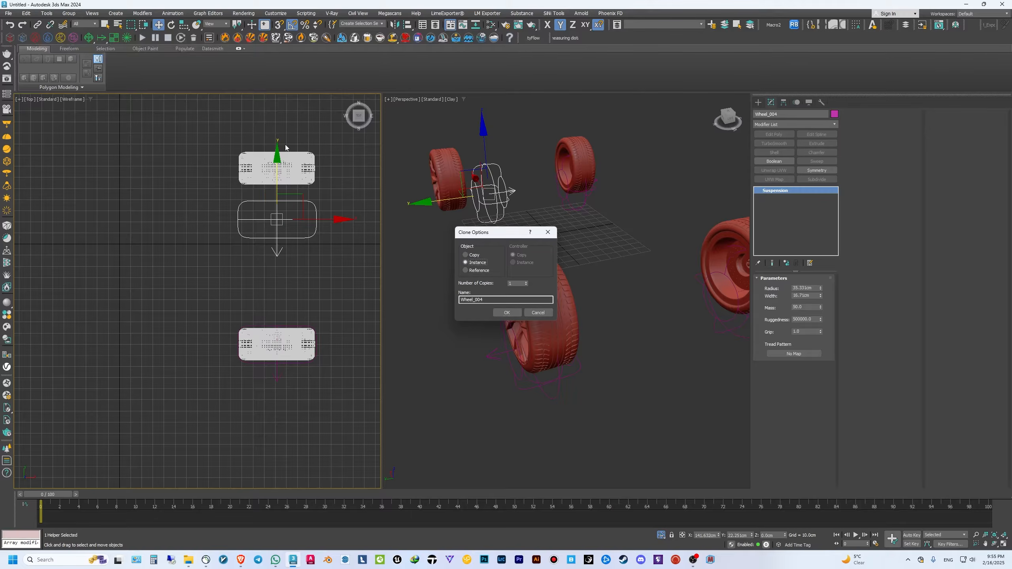
pyautogui.click(507, 314)
pyautogui.press('e')
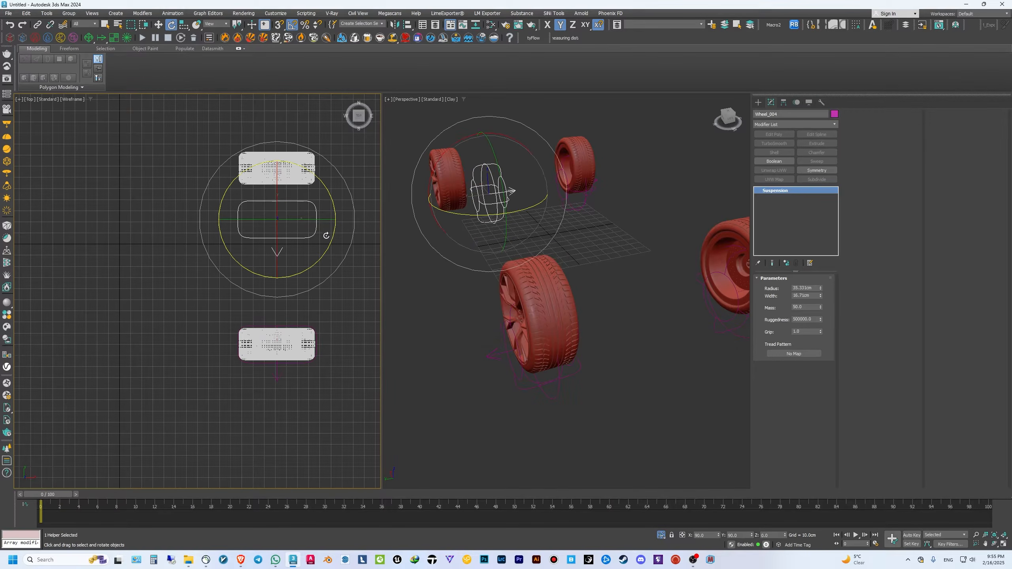
pyautogui.moveTo(334, 247); pyautogui.dragTo(240, 239)
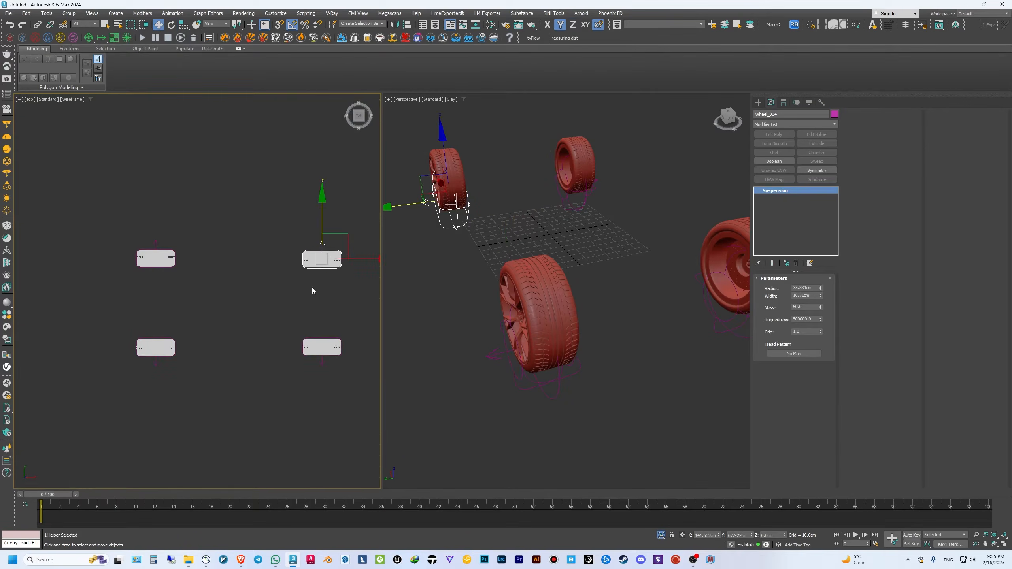
pyautogui.click(301, 316)
pyautogui.hotkey('ctrl', 'z')
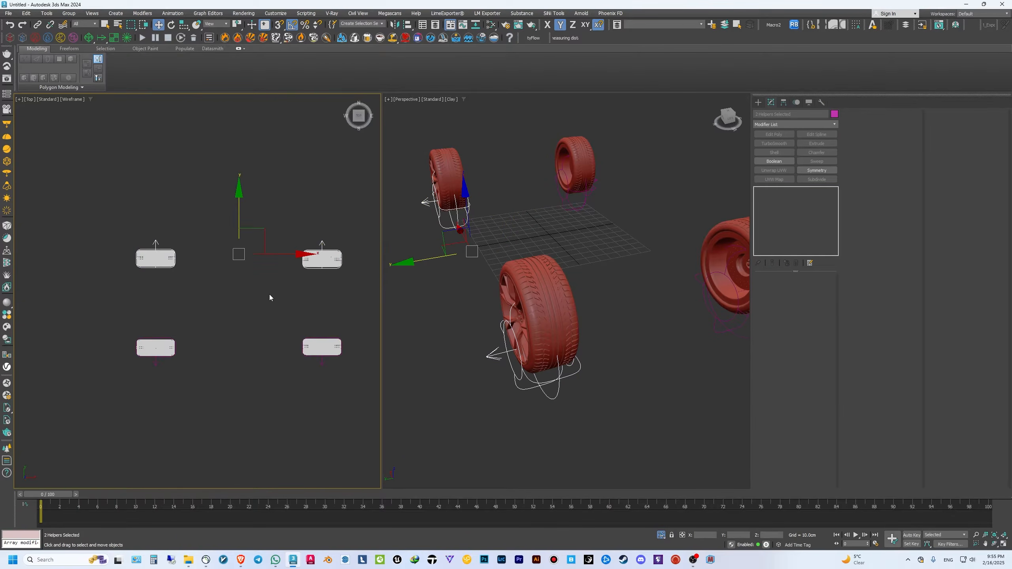
pyautogui.click(269, 295)
# - Select all four wheel helpers in the front view and raise them about 22.7 cm, centering them on the wheels
pyautogui.press('f')
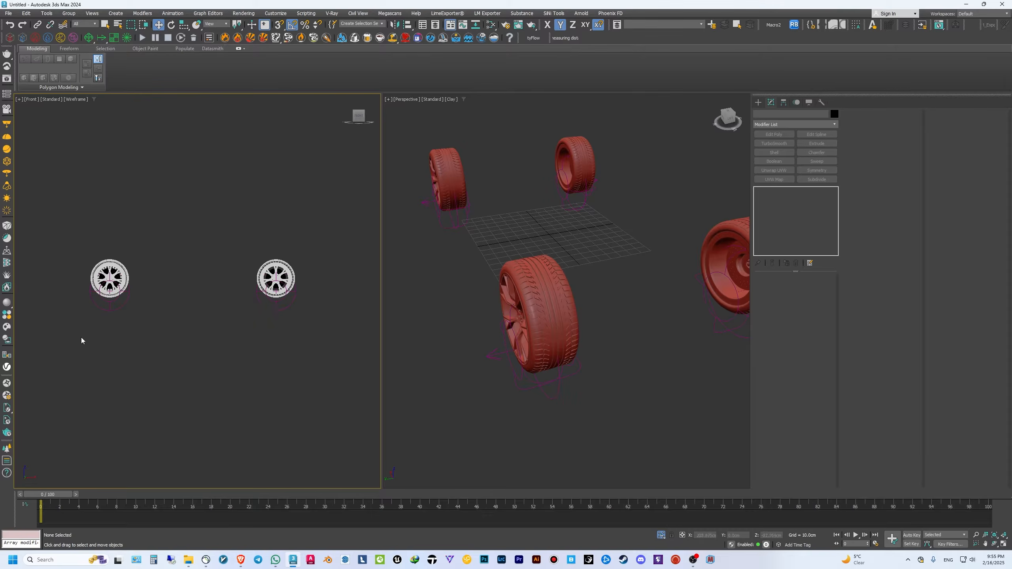
pyautogui.moveTo(81, 339); pyautogui.dragTo(664, 300)
pyautogui.scroll(3, 238, 284)
pyautogui.moveTo(146, 252); pyautogui.dragTo(186, 227)
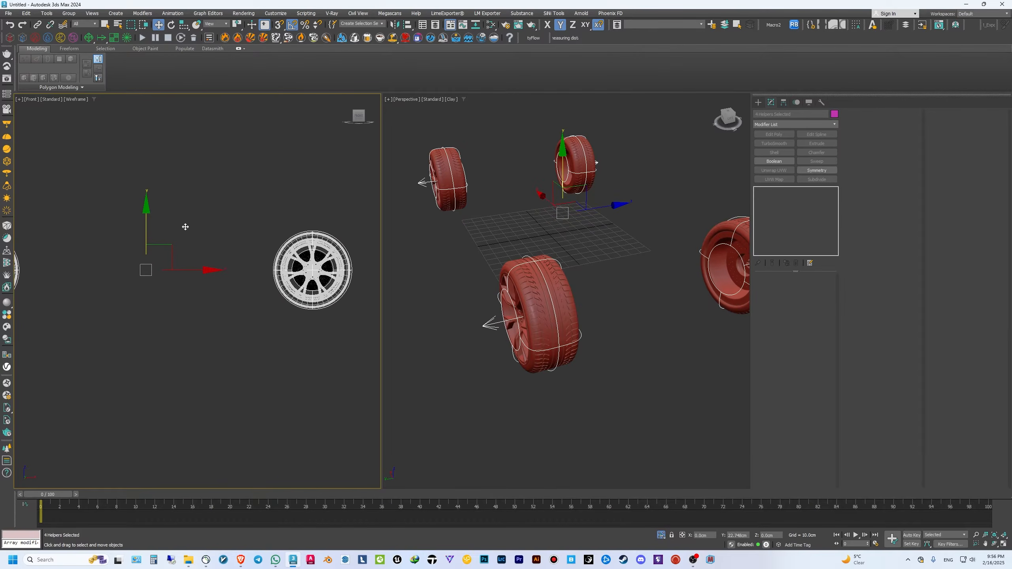
pyautogui.scroll(2, 342, 278)
pyautogui.scroll(-1, 291, 263)
pyautogui.moveTo(51, 221); pyautogui.dragTo(59, 219)
pyautogui.moveTo(98, 261); pyautogui.dragTo(97, 260)
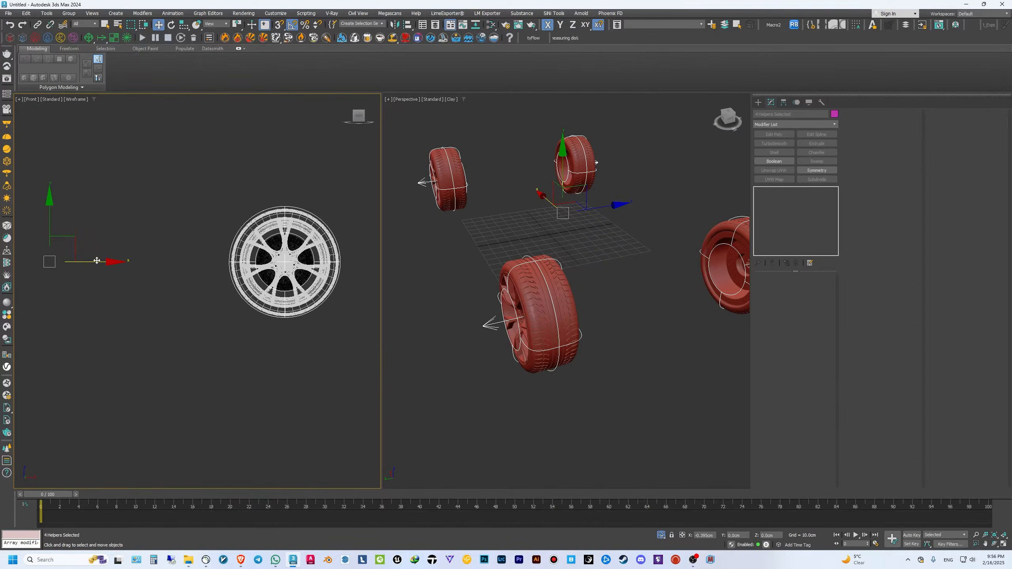
pyautogui.moveTo(50, 227); pyautogui.dragTo(50, 225)
pyautogui.click(219, 369)
# - Select all four wheels together with their helpers and exit isolation to show the whole car
pyautogui.scroll(-3, 299, 307)
pyautogui.moveTo(299, 308); pyautogui.dragTo(306, 316, button='middle')
pyautogui.scroll(2, 216, 289)
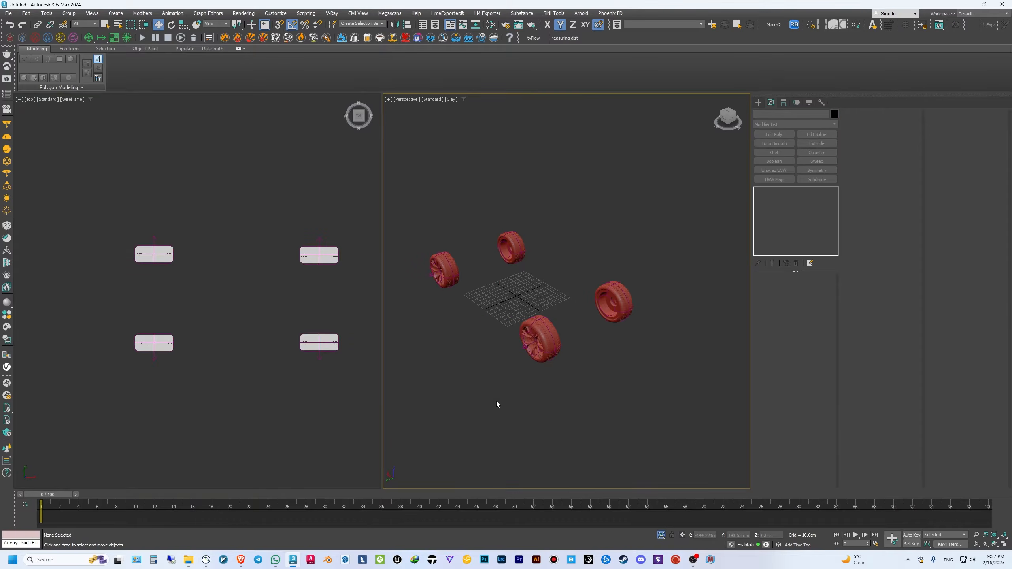
pyautogui.moveTo(676, 219); pyautogui.dragTo(690, 208)
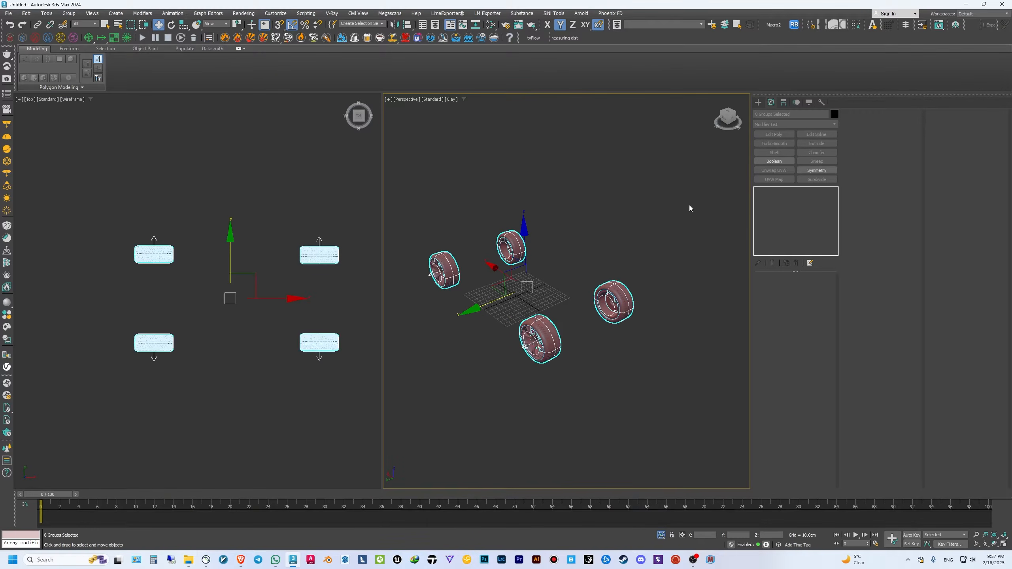
pyautogui.click(661, 535)
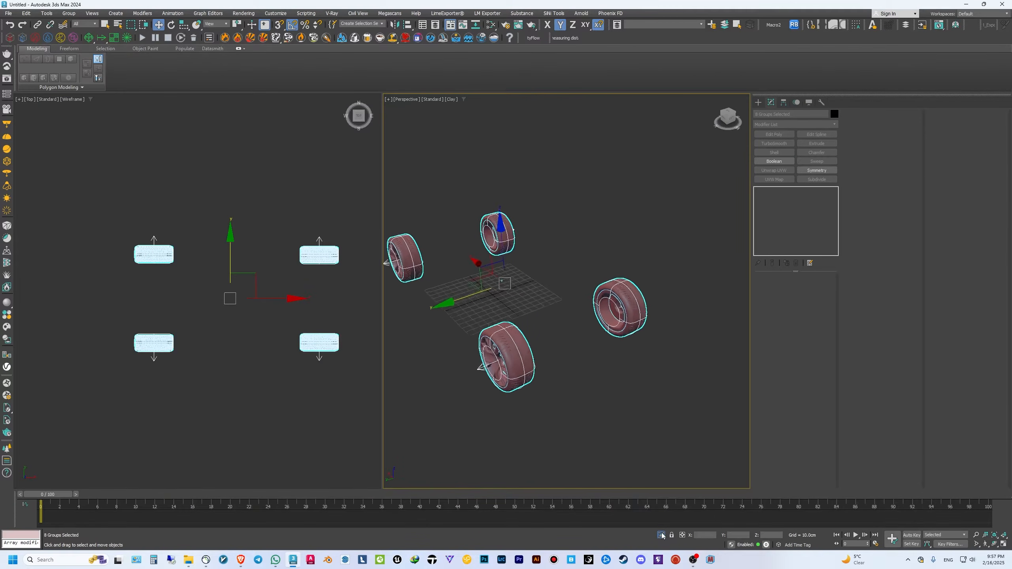
pyautogui.keyDown('alt'); pyautogui.moveTo(558, 338); pyautogui.dragTo(558, 312, button='middle'); pyautogui.keyUp('alt')
pyautogui.scroll(2, 578, 272)
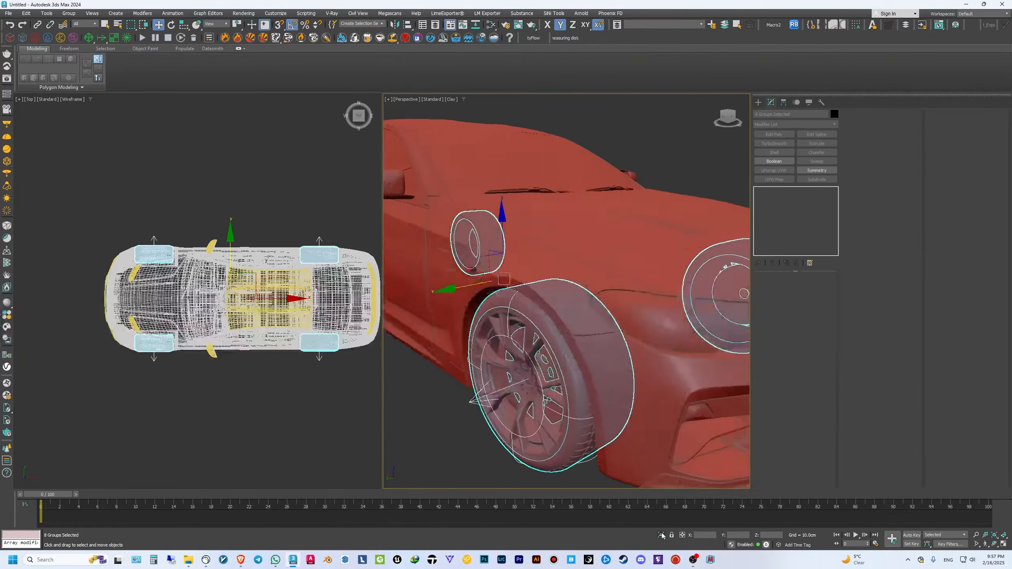
# - Add the brake parts behind each wheel to the selection and isolate them with the wheels and helpers
pyautogui.moveTo(522, 379); pyautogui.dragTo(539, 280, button='middle')
pyautogui.keyDown('ctrl'); pyautogui.click(534, 284); pyautogui.keyUp('ctrl')
pyautogui.keyDown('alt'); pyautogui.moveTo(598, 289); pyautogui.dragTo(494, 280, button='middle'); pyautogui.keyUp('alt')
pyautogui.scroll(-3, 534, 282)
pyautogui.scroll(3, 533, 282)
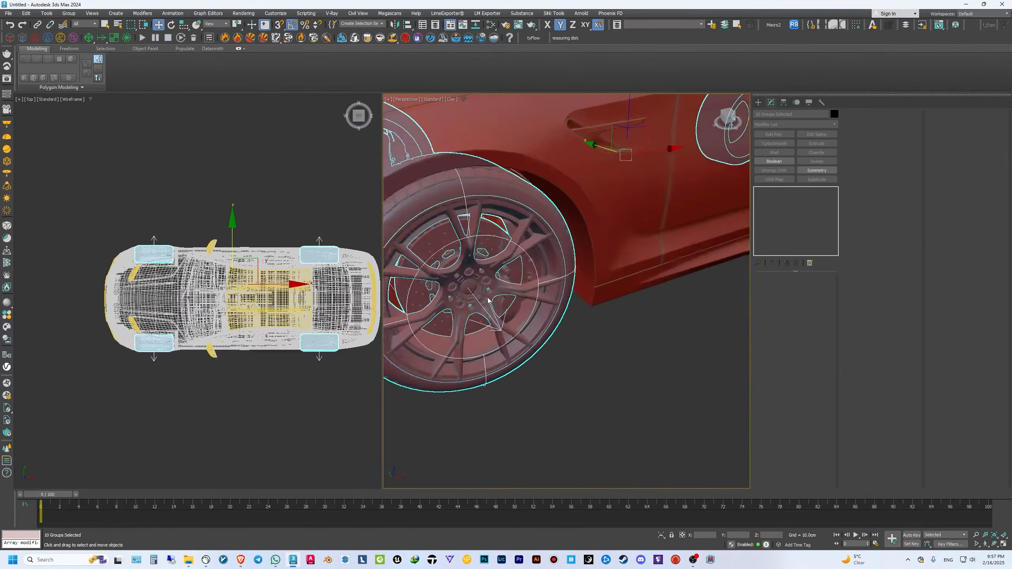
pyautogui.keyDown('ctrl'); pyautogui.click(489, 300); pyautogui.keyUp('ctrl')
pyautogui.keyDown('alt'); pyautogui.moveTo(598, 331); pyautogui.dragTo(512, 205, button='middle'); pyautogui.keyUp('alt')
pyautogui.keyDown('ctrl'); pyautogui.click(513, 205); pyautogui.keyUp('ctrl')
pyautogui.keyDown('alt'); pyautogui.moveTo(514, 403); pyautogui.dragTo(658, 433, button='middle'); pyautogui.keyUp('alt')
pyautogui.click(613, 430)
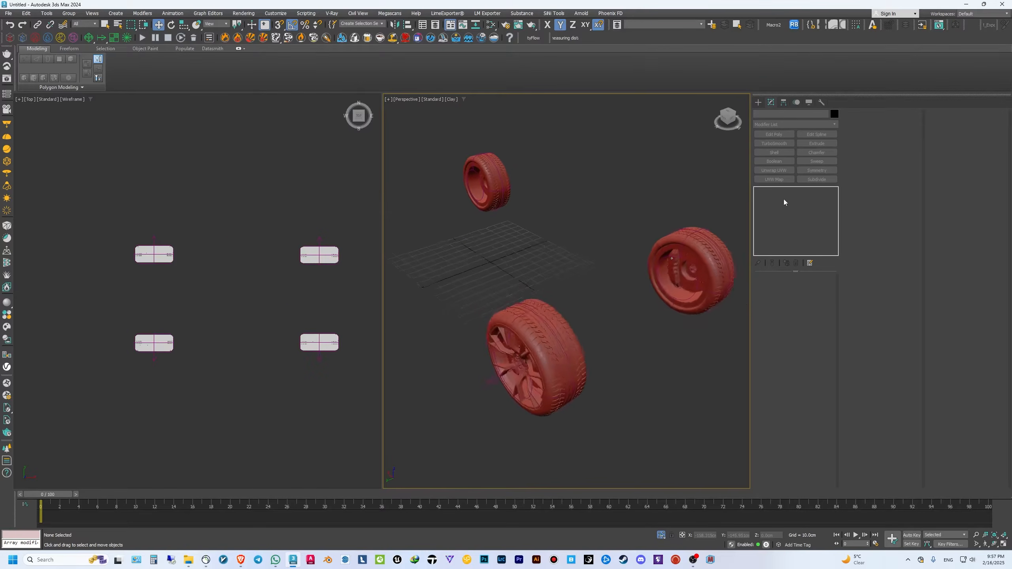
# - Create a MadCar Wishbone suspension helper about 40.5 cm long beside the front-right wheel in the top view
pyautogui.click(759, 103)
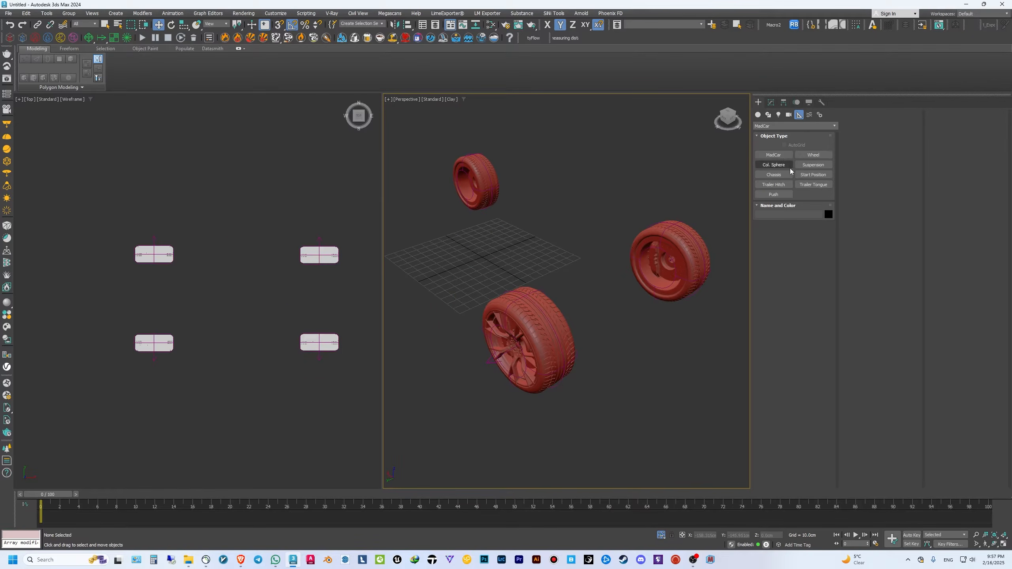
pyautogui.click(813, 164)
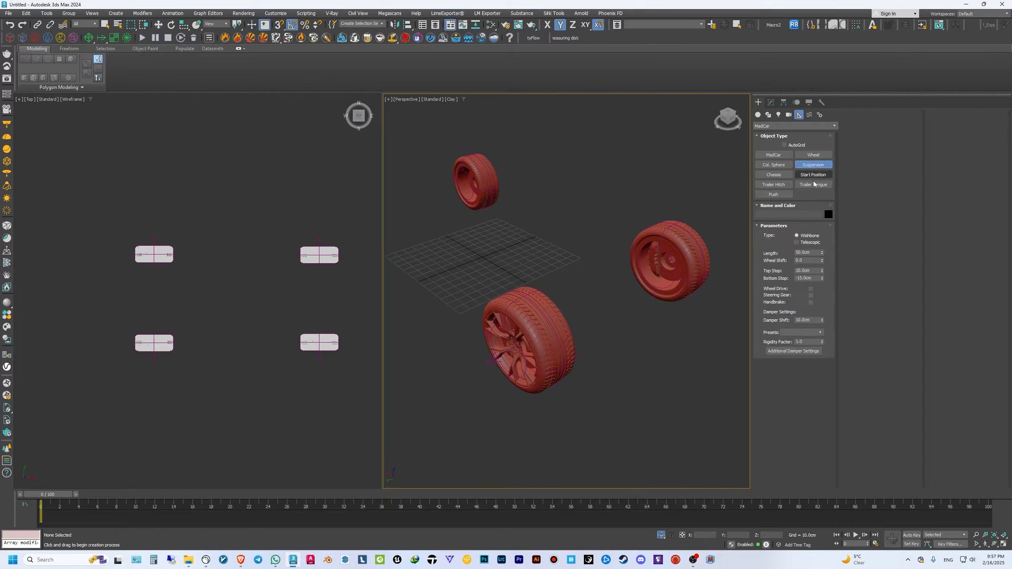
pyautogui.scroll(3, 300, 321)
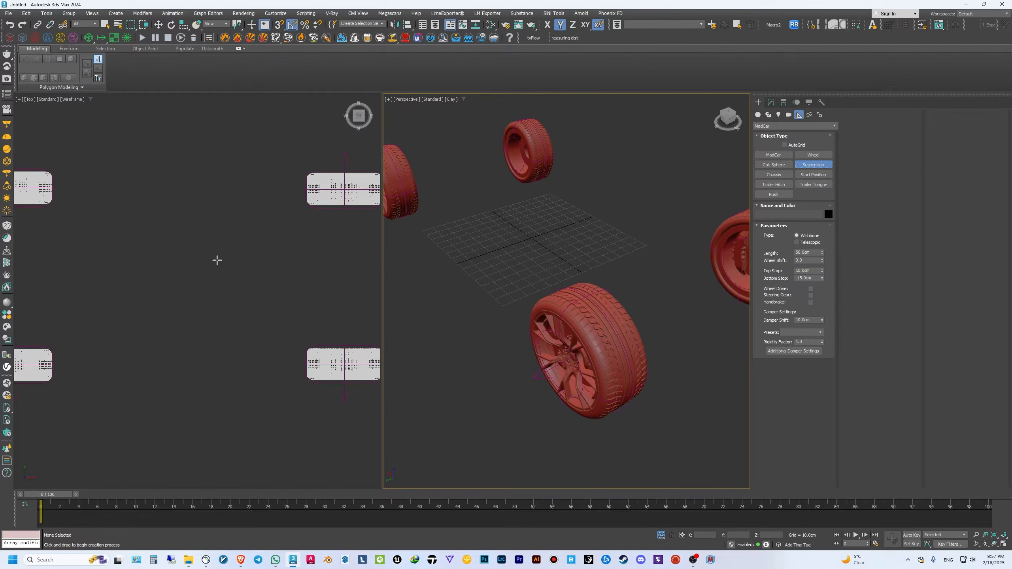
pyautogui.scroll(-5, 217, 260)
pyautogui.scroll(3, 96, 251)
pyautogui.moveTo(180, 239); pyautogui.dragTo(217, 250)
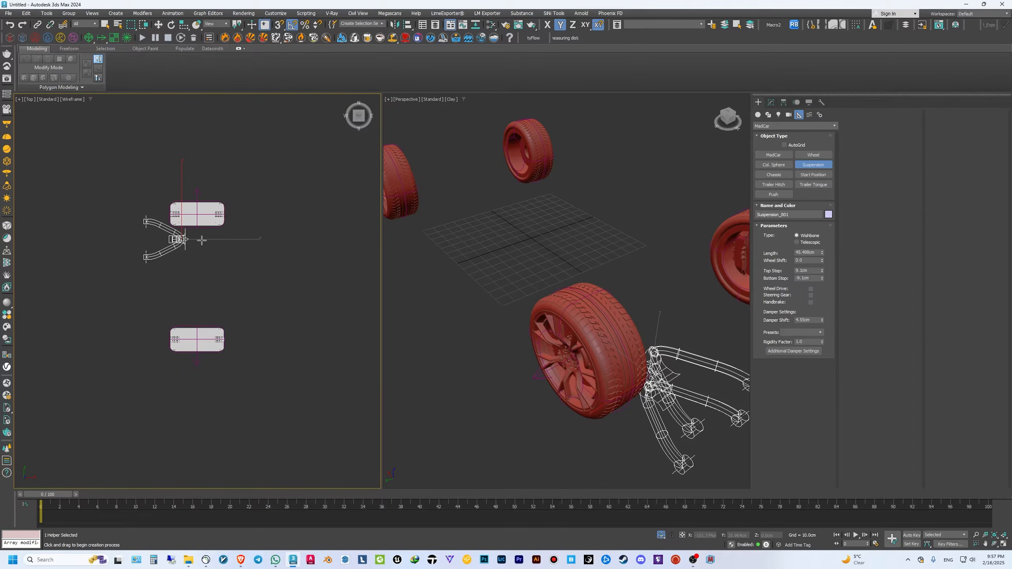
# - Rotate the suspension helper 90° so its wheel end points outward toward the front-right wheel
pyautogui.scroll(5, 198, 244)
pyautogui.press('e')
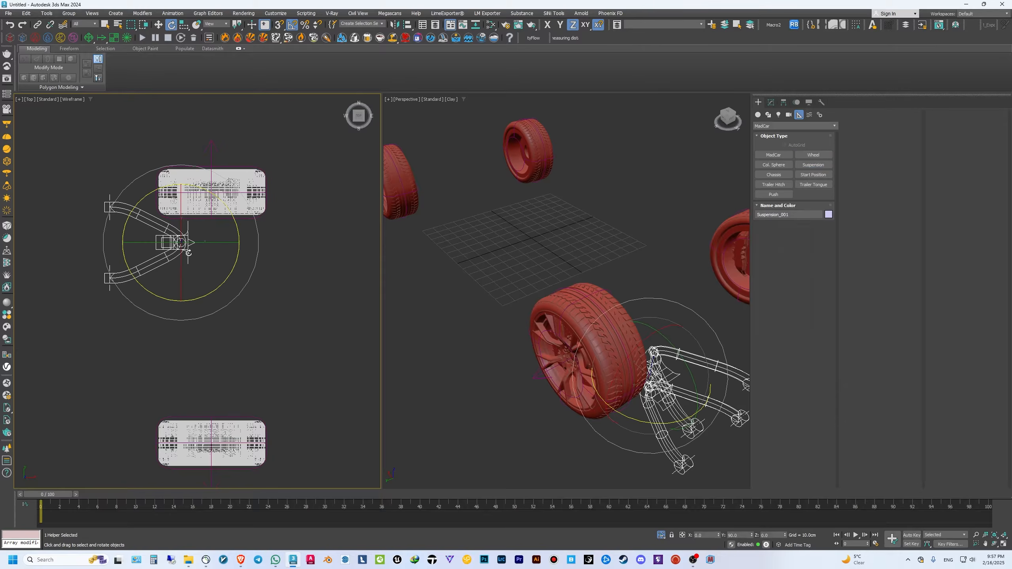
pyautogui.moveTo(200, 298); pyautogui.dragTo(229, 275)
pyautogui.scroll(-2, 281, 320)
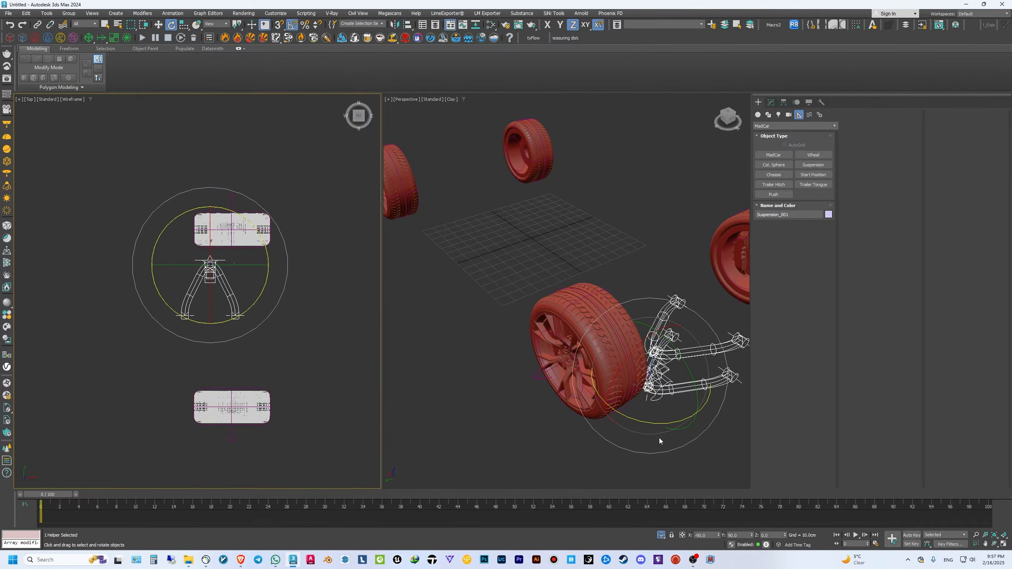
# - Align the suspension helper's pivot point to the center of the front-right tire on X, Y and Z
pyautogui.click(610, 455)
pyautogui.keyDown('alt'); pyautogui.moveTo(611, 456); pyautogui.dragTo(495, 319, button='middle'); pyautogui.keyUp('alt')
pyautogui.click(515, 413)
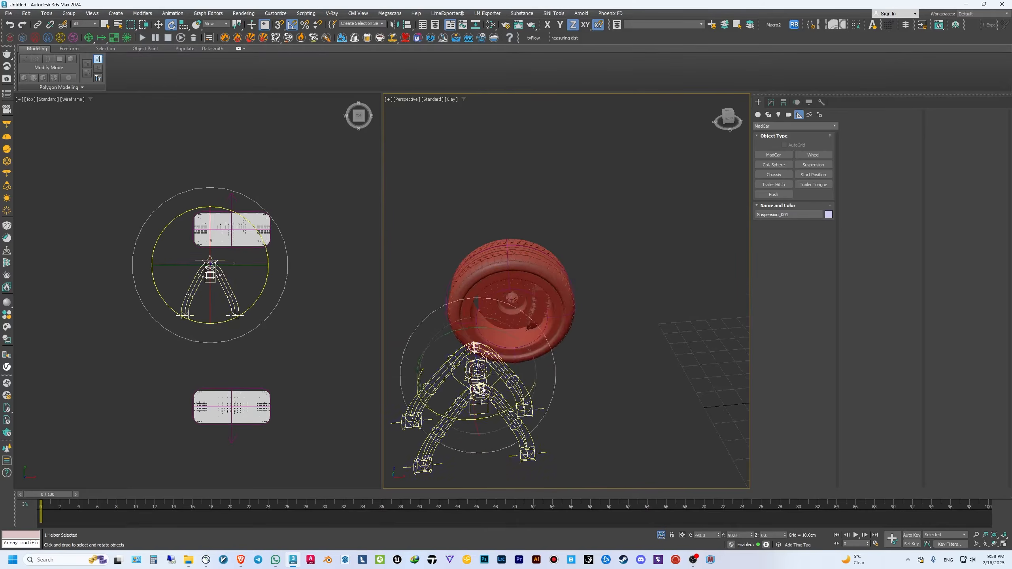
pyautogui.keyDown('alt'); pyautogui.moveTo(519, 417); pyautogui.dragTo(438, 31, button='middle'); pyautogui.keyUp('alt')
pyautogui.hotkey('alt', 'a')
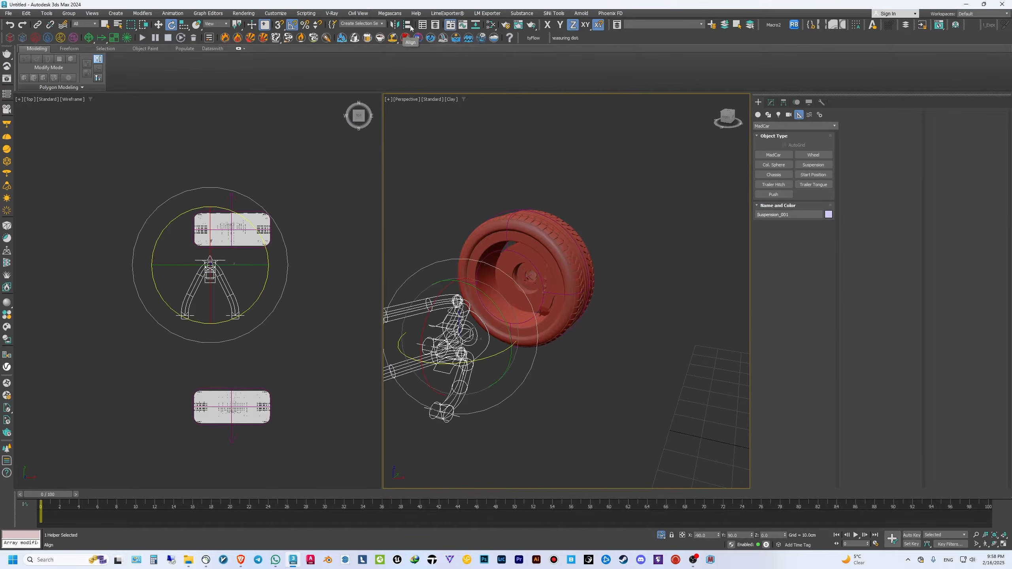
pyautogui.click(559, 247)
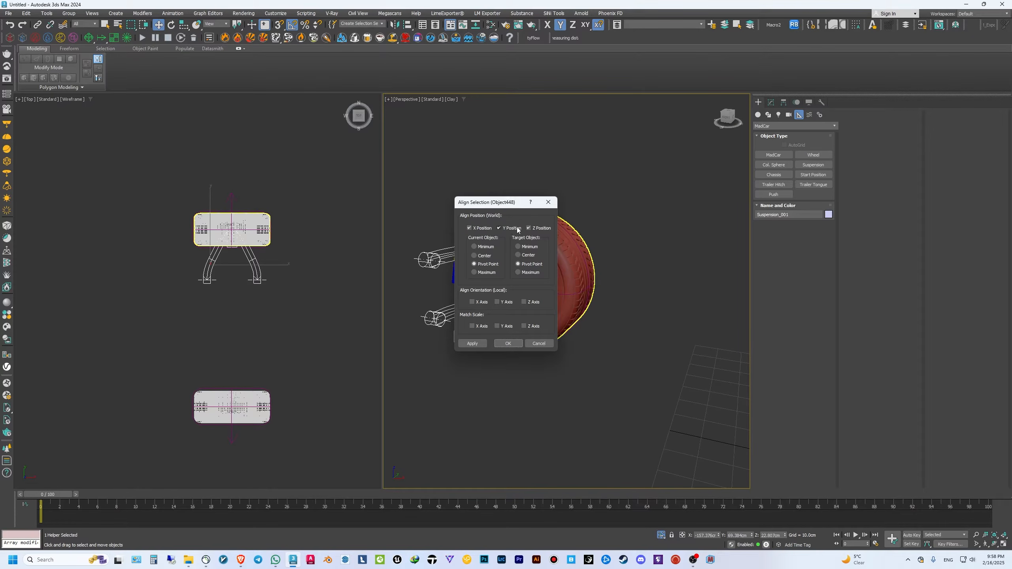
pyautogui.click(481, 254)
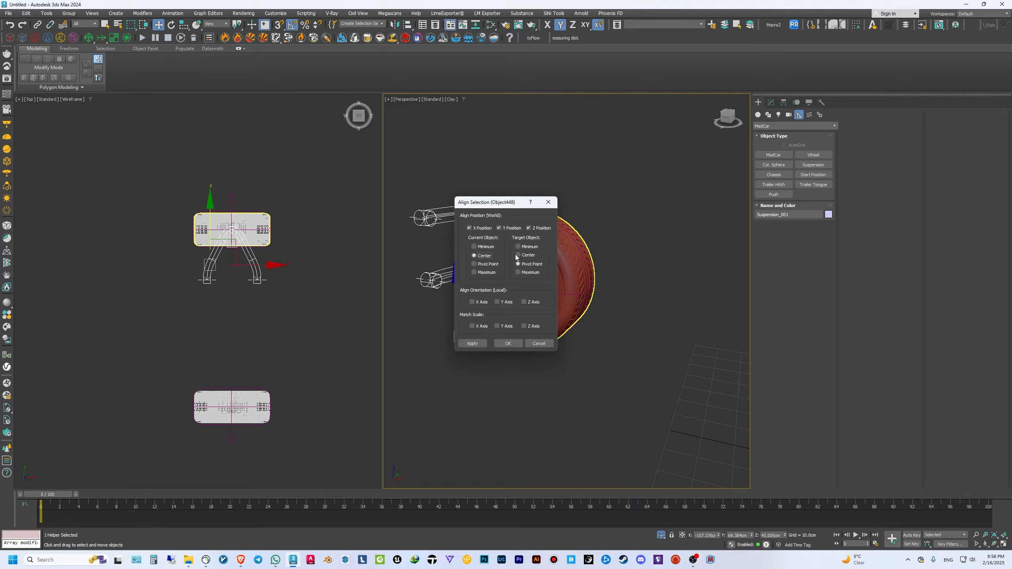
pyautogui.click(487, 265)
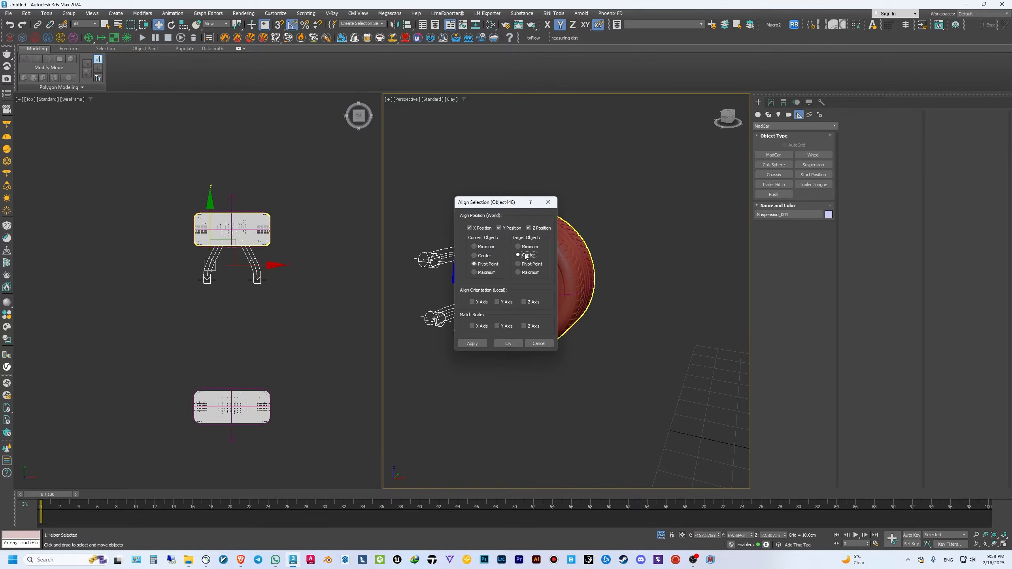
pyautogui.moveTo(507, 203); pyautogui.dragTo(696, 212)
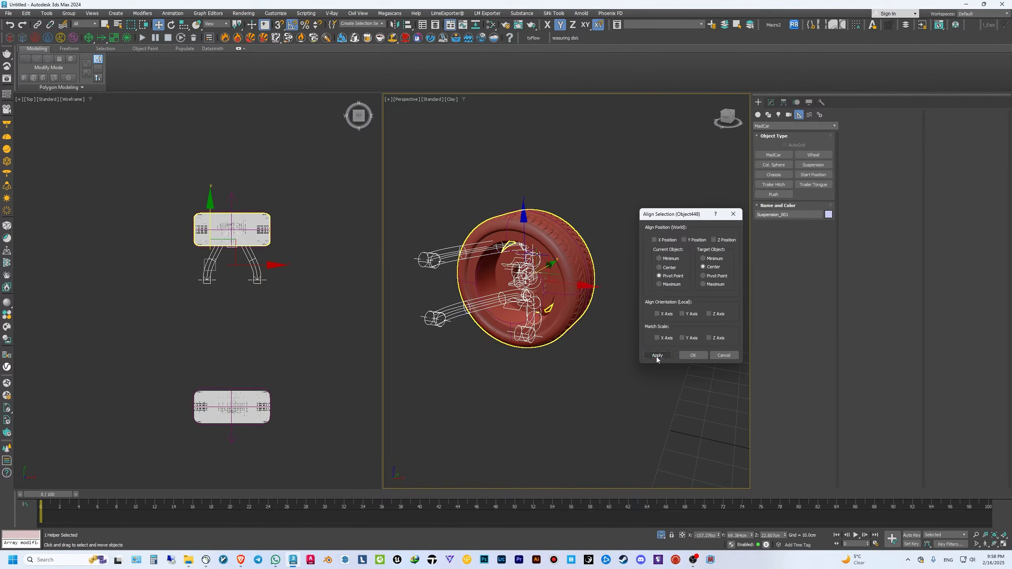
pyautogui.click(688, 353)
pyautogui.click(644, 379)
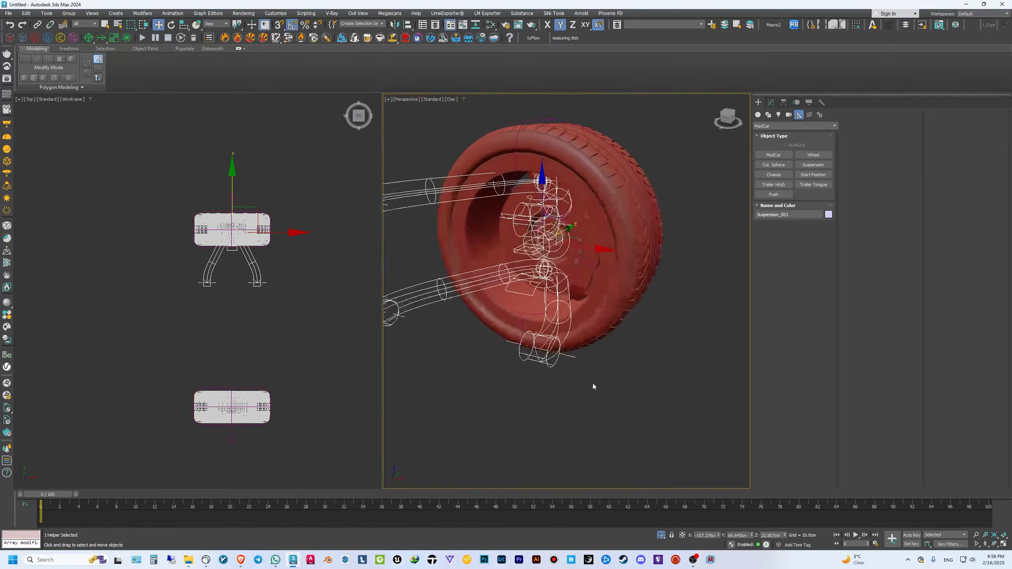
# - Enable Wheel Drive and Steering Gear in the front-right suspension helper's parameters
pyautogui.keyDown('alt'); pyautogui.moveTo(593, 383); pyautogui.dragTo(642, 354, button='middle'); pyautogui.keyUp('alt')
pyautogui.click(771, 103)
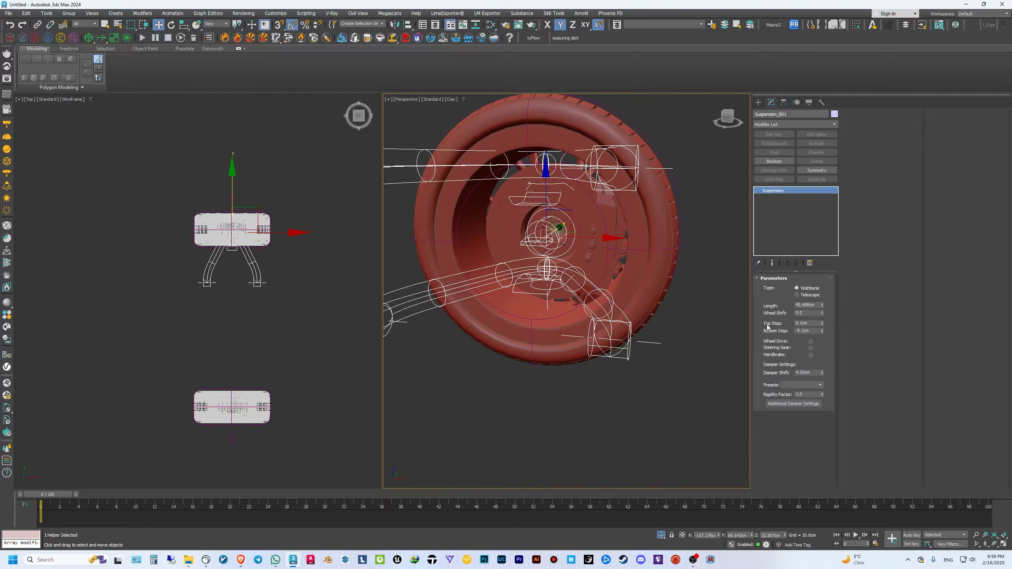
pyautogui.keyDown('alt'); pyautogui.moveTo(695, 347); pyautogui.dragTo(811, 349, button='middle'); pyautogui.keyUp('alt')
pyautogui.scroll(-8, 814, 342)
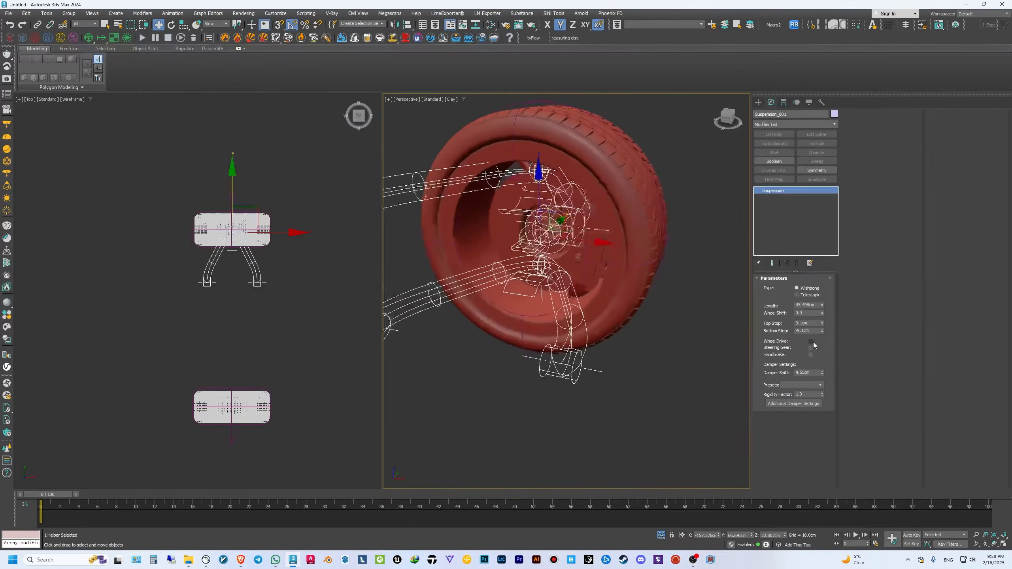
pyautogui.scroll(8, 813, 341)
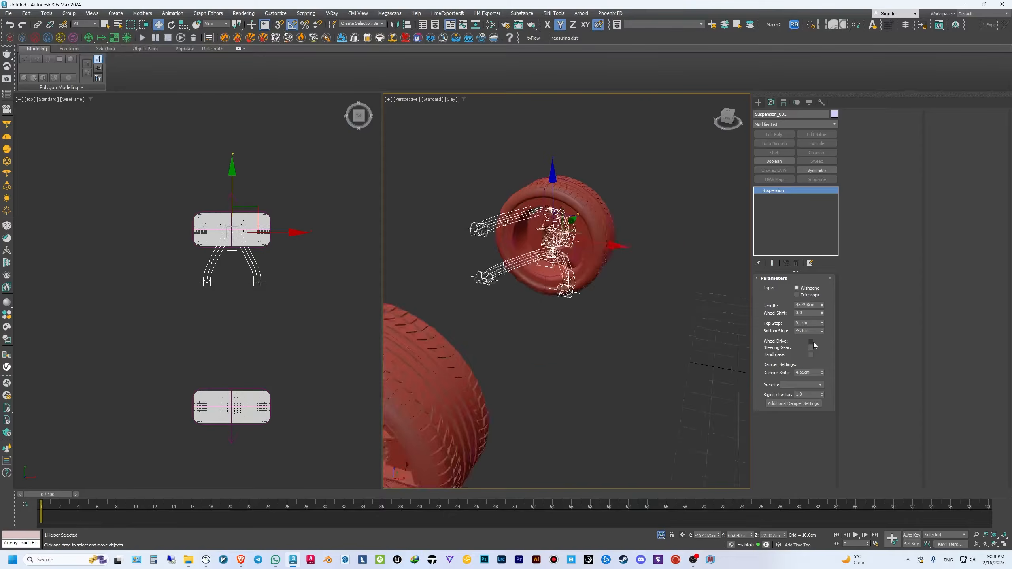
pyautogui.keyDown('alt'); pyautogui.moveTo(664, 398); pyautogui.dragTo(715, 367, button='middle'); pyautogui.keyUp('alt')
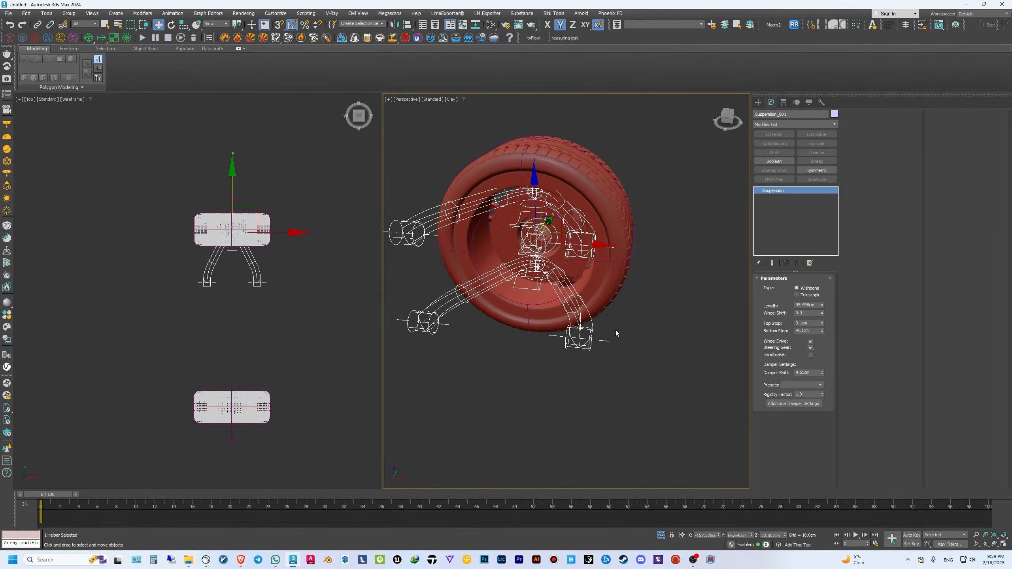
pyautogui.keyDown('alt'); pyautogui.moveTo(615, 330); pyautogui.dragTo(615, 331, button='middle'); pyautogui.keyUp('alt')
pyautogui.scroll(-3, 615, 331)
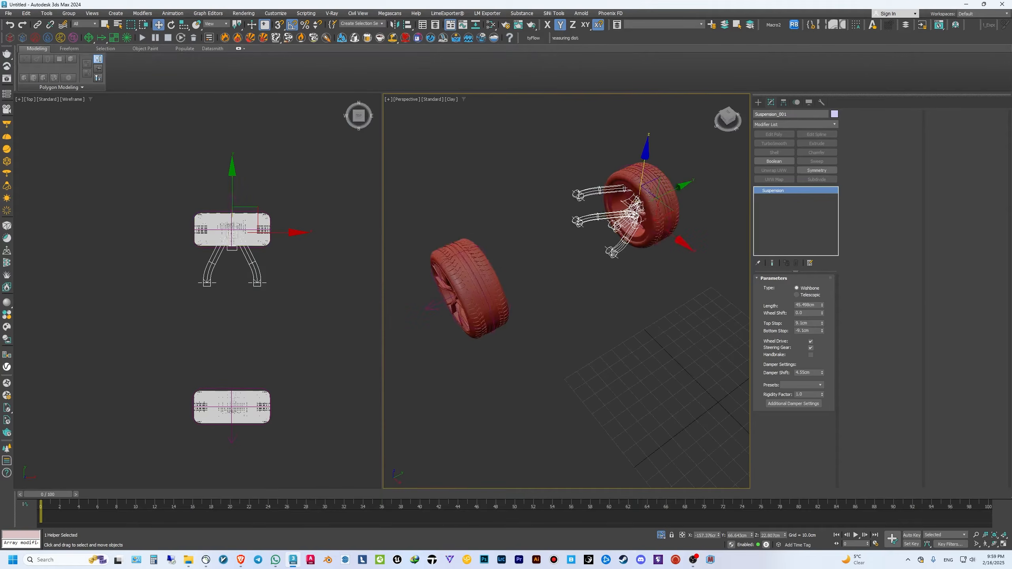
# - Set the front-right suspension's Top Stop to about 19.6 cm and its Bottom Stop to about -20.8 cm
pyautogui.press('z')
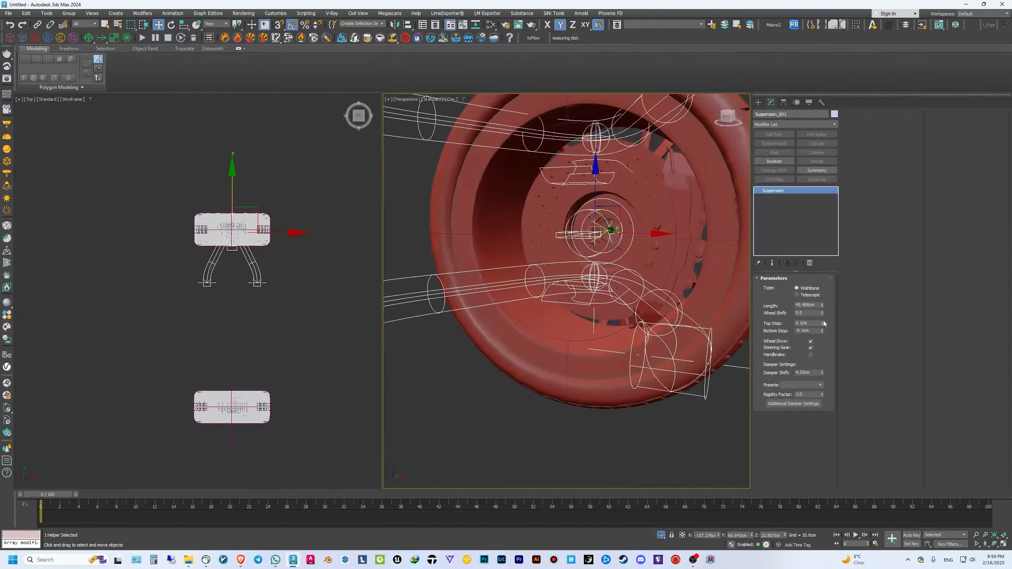
pyautogui.moveTo(823, 323); pyautogui.dragTo(825, 329)
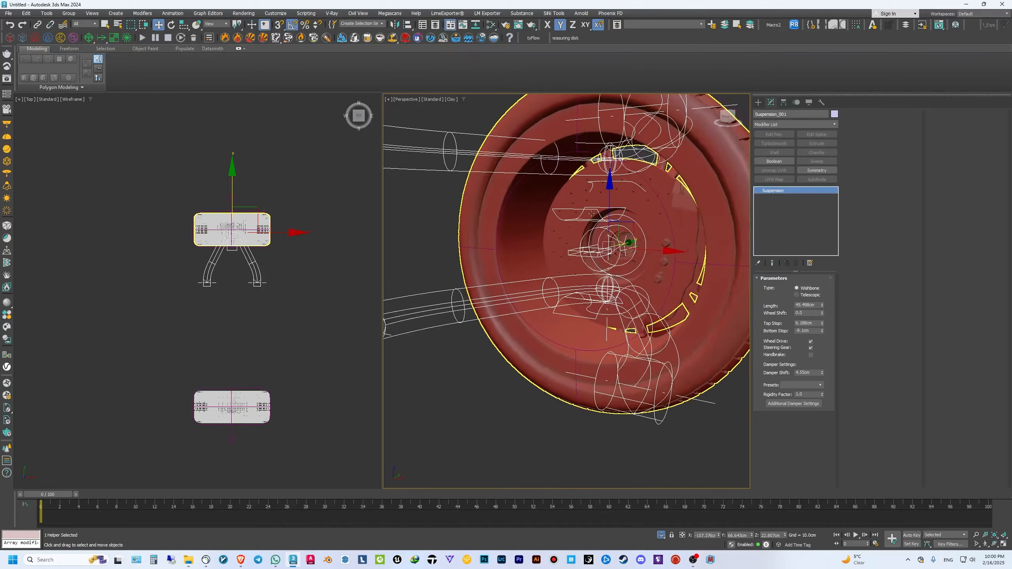
pyautogui.moveTo(823, 323); pyautogui.dragTo(825, 300)
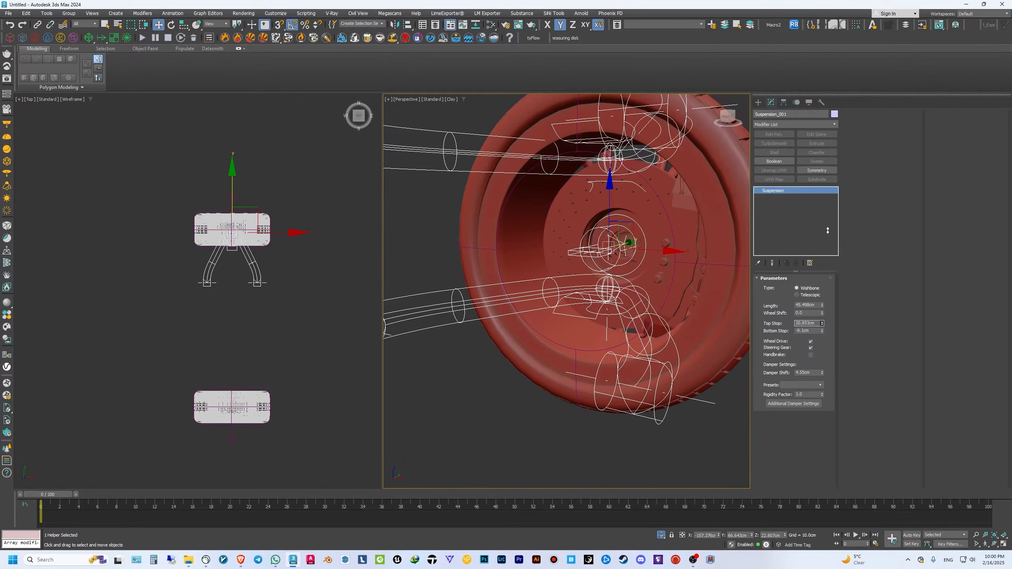
pyautogui.moveTo(829, 240); pyautogui.dragTo(829, 238)
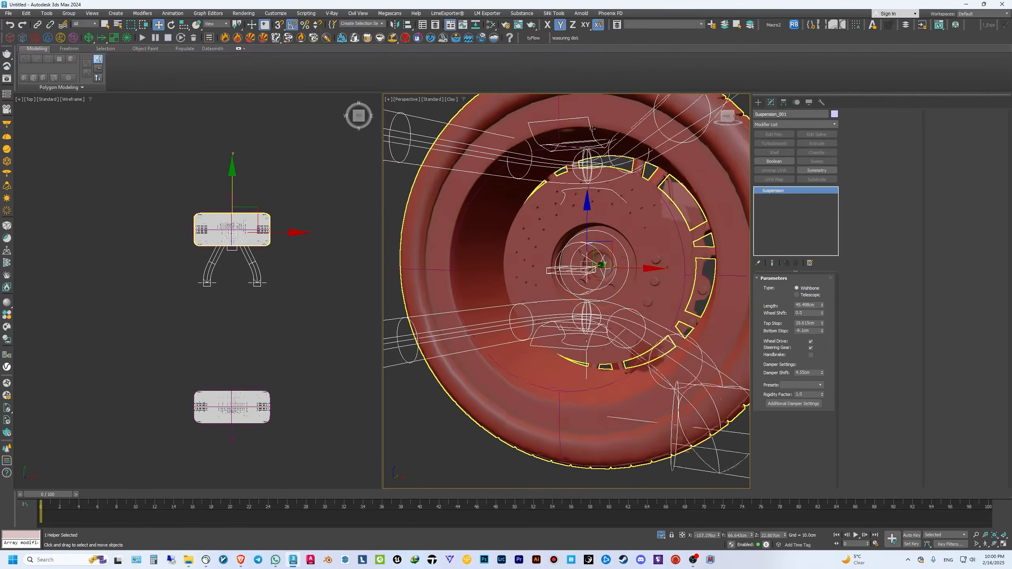
pyautogui.keyDown('alt'); pyautogui.moveTo(598, 148); pyautogui.dragTo(626, 124, button='middle'); pyautogui.keyUp('alt')
pyautogui.scroll(-2, 596, 168)
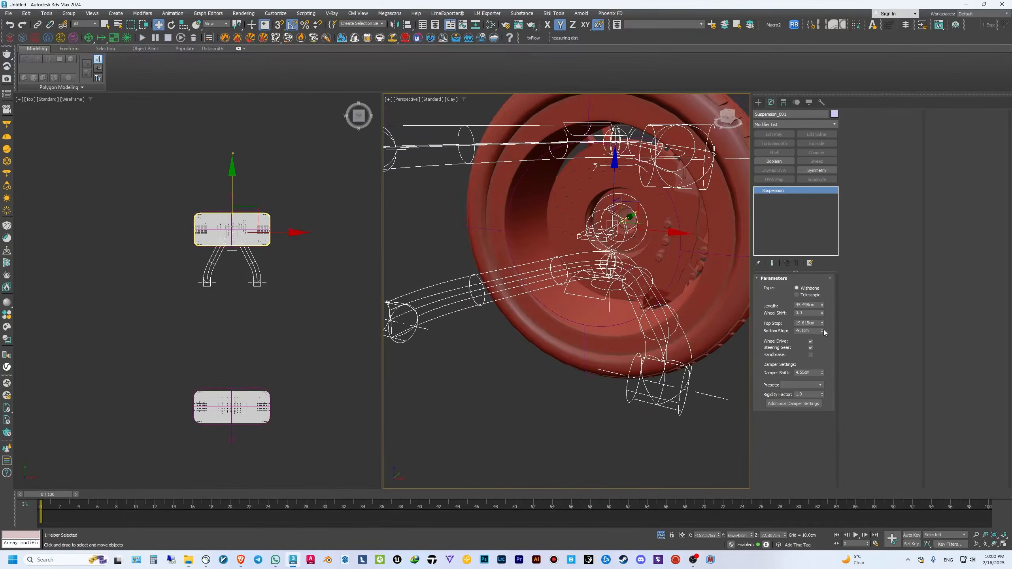
pyautogui.moveTo(823, 332); pyautogui.dragTo(838, 382)
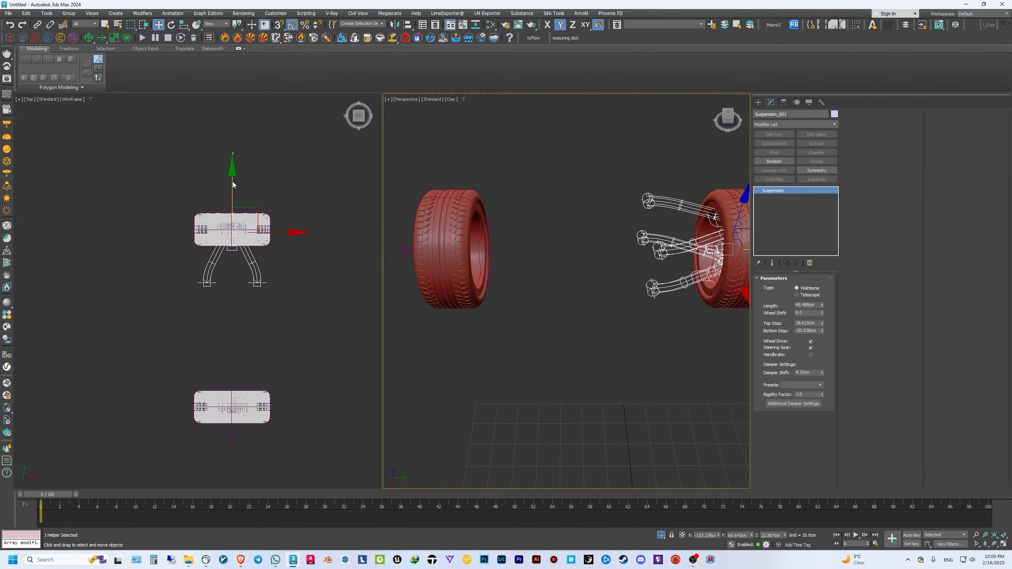
# - Clone the front-right suspension helper toward the front-left wheel and rotate the clone 180° so its arms point inward
pyautogui.keyDown('shift'); pyautogui.moveTo(233, 184); pyautogui.dragTo(322, 321); pyautogui.keyUp('shift')
pyautogui.click(510, 313)
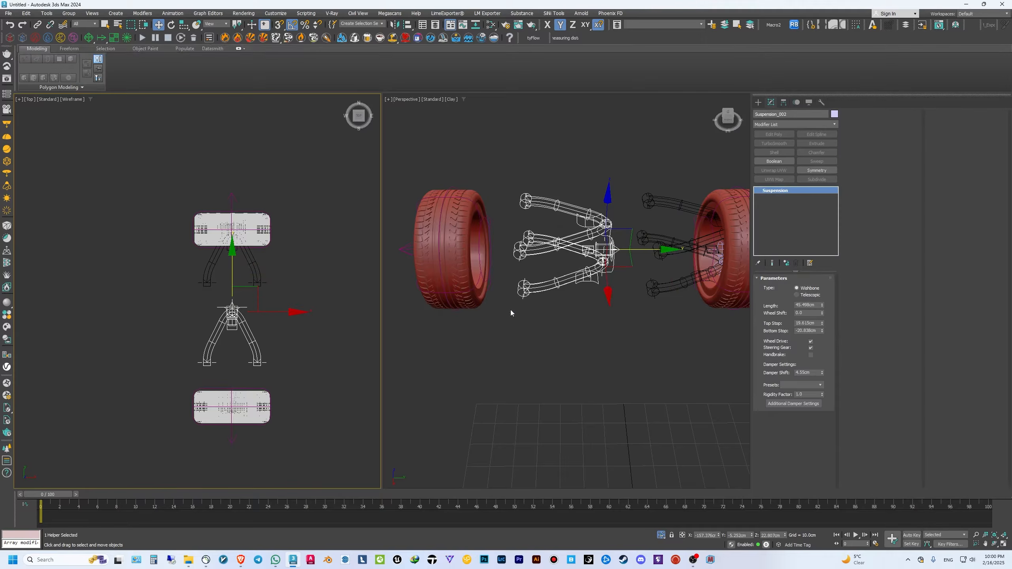
pyautogui.press('e')
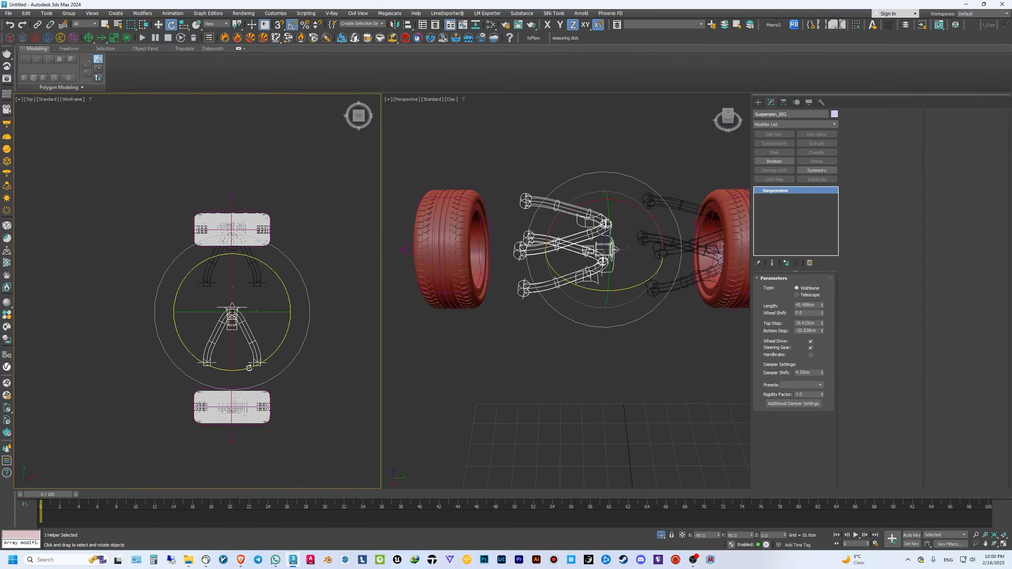
pyautogui.moveTo(249, 368); pyautogui.dragTo(183, 371)
pyautogui.press('w')
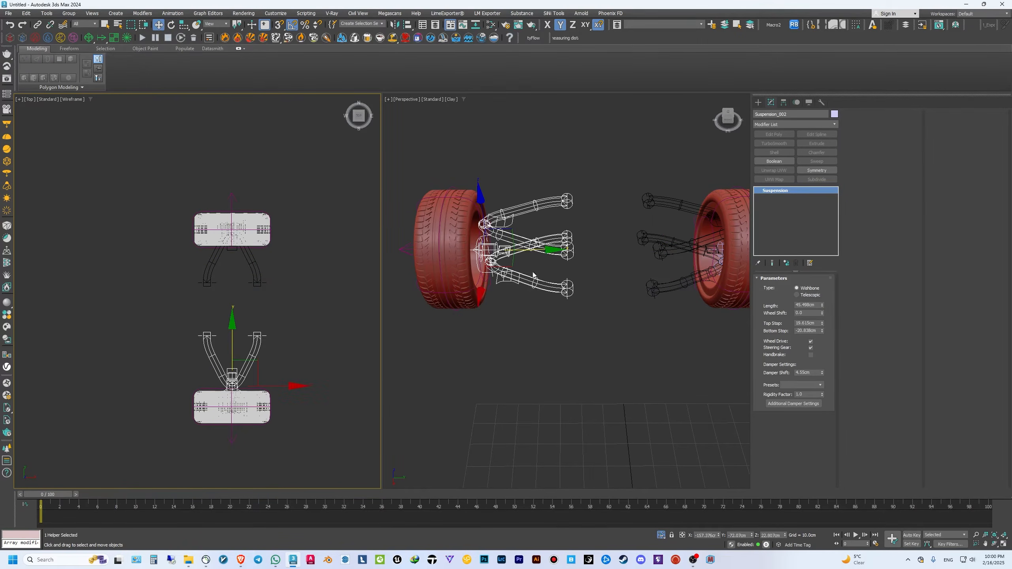
# - Align the cloned suspension helper's pivot point to the center of the front-left tire on X, Y and Z
pyautogui.click(494, 37)
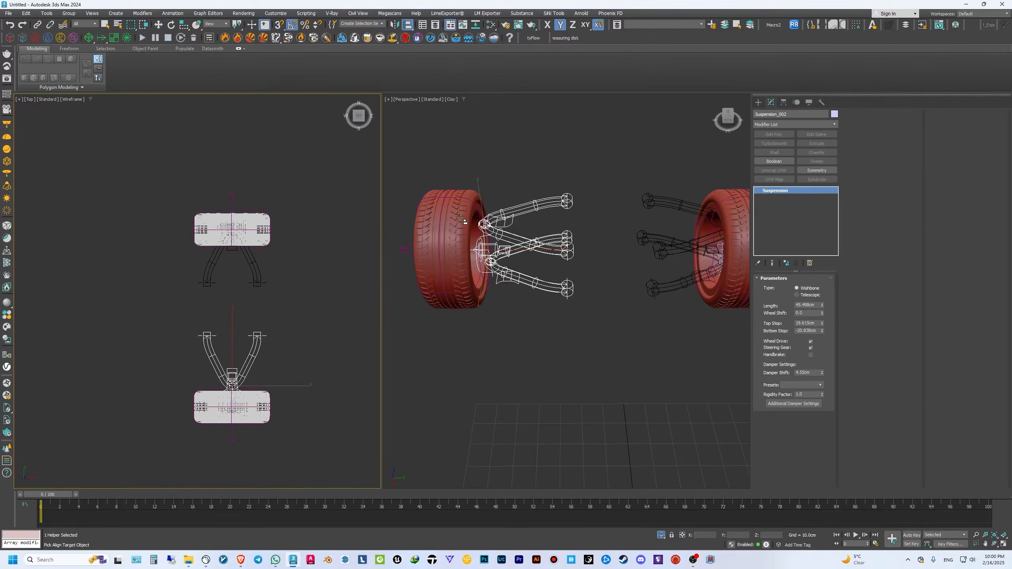
pyautogui.click(458, 243)
pyautogui.click(713, 240)
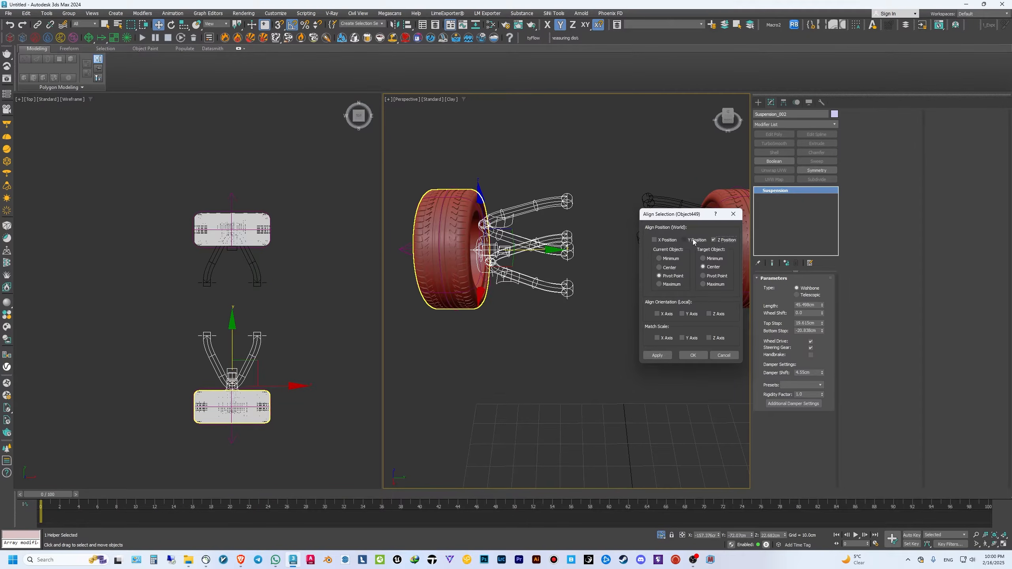
pyautogui.click(696, 241)
pyautogui.click(670, 240)
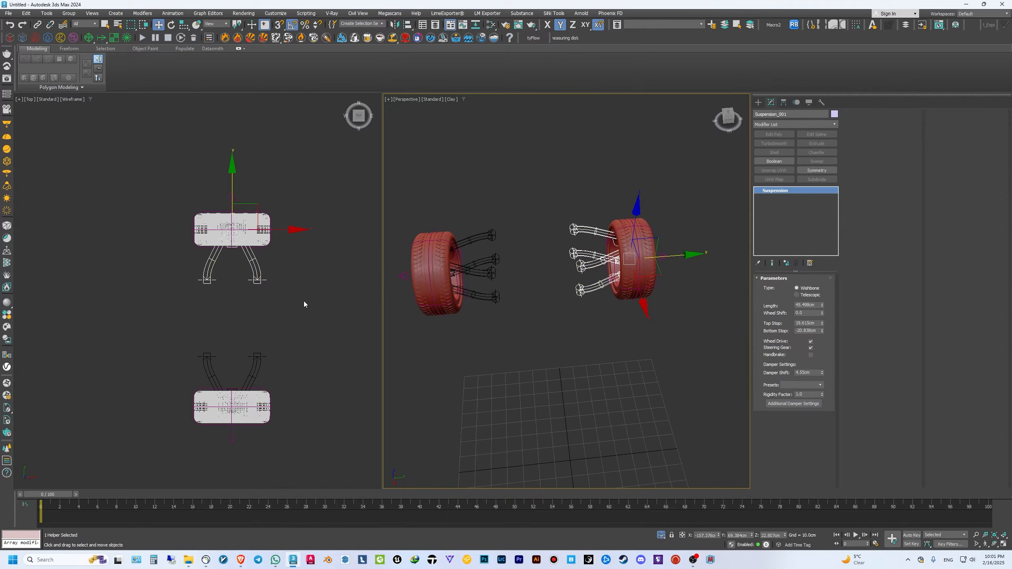
# - Copy the front-left suspension helper along X to the rear-left wheel and enable only Handbrake on the copy
pyautogui.click(292, 293)
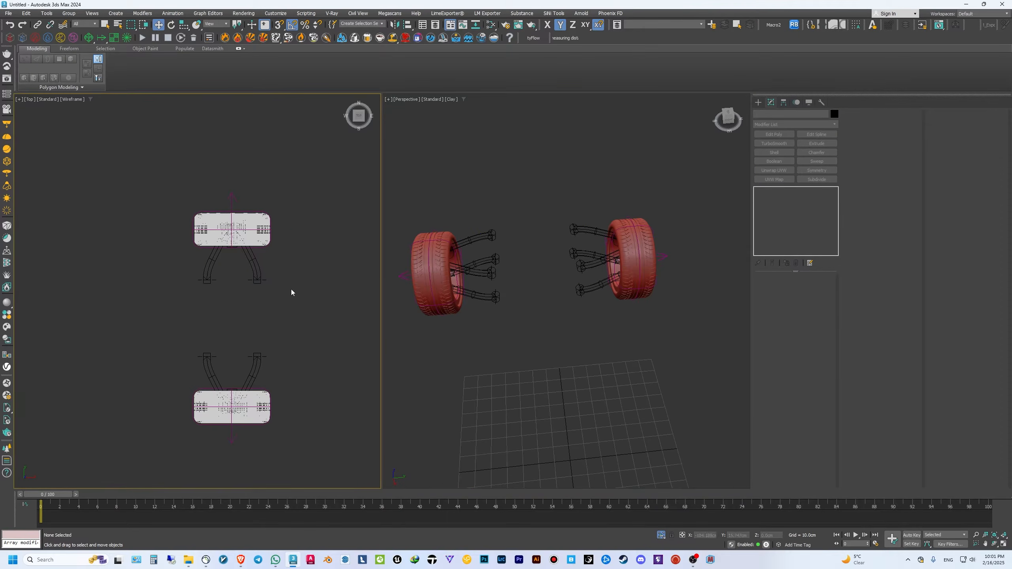
pyautogui.click(252, 369)
pyautogui.moveTo(308, 344); pyautogui.dragTo(193, 323, button='middle')
pyautogui.scroll(-2, 193, 323)
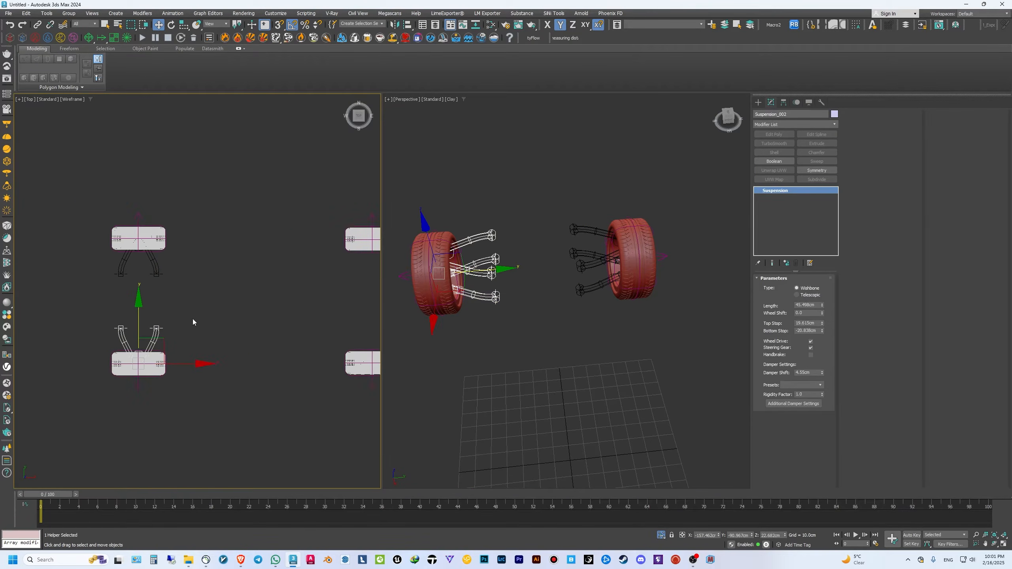
pyautogui.keyDown('shift'); pyautogui.moveTo(212, 358); pyautogui.dragTo(393, 354); pyautogui.keyUp('shift')
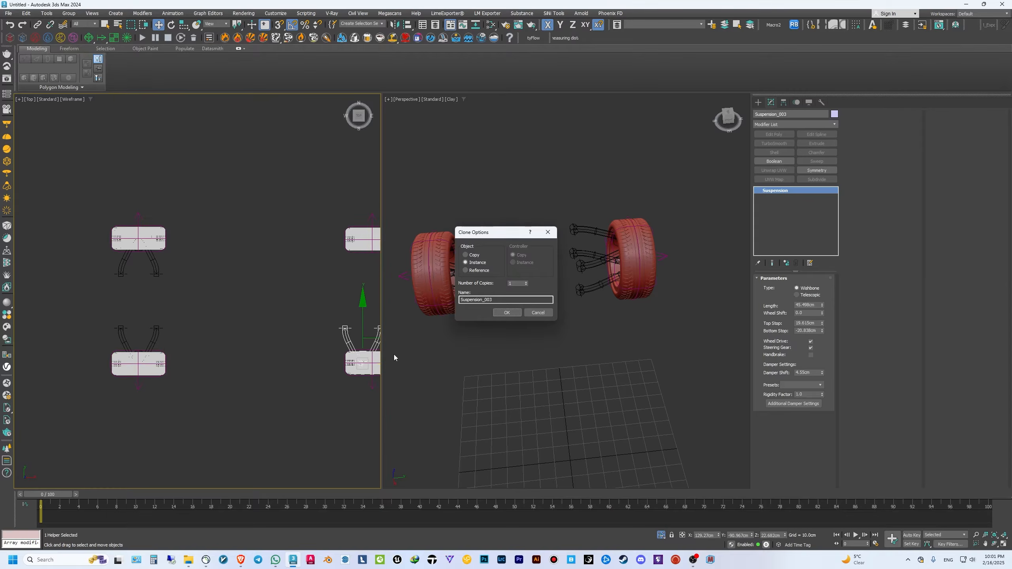
pyautogui.click(507, 313)
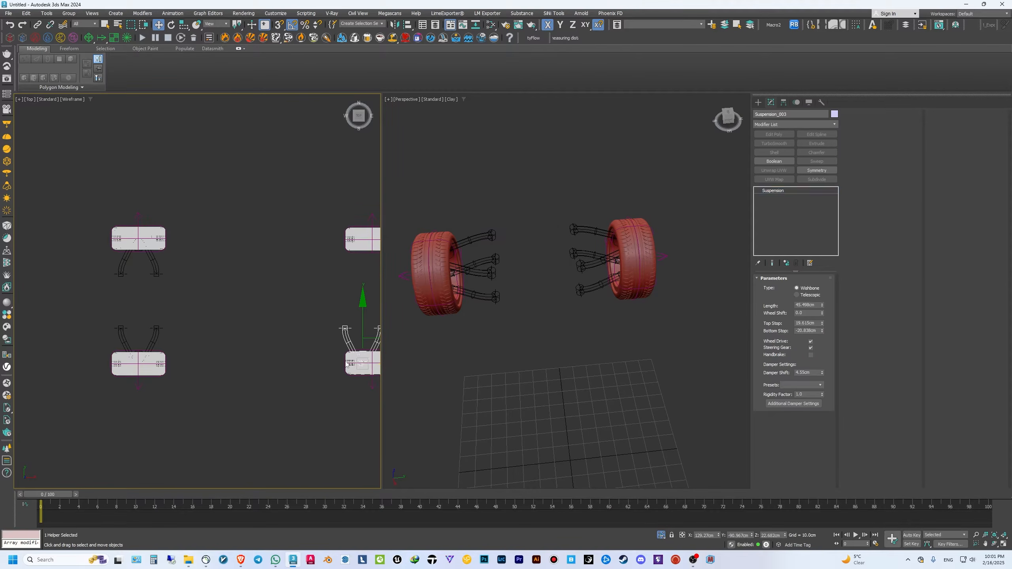
pyautogui.scroll(3, 286, 368)
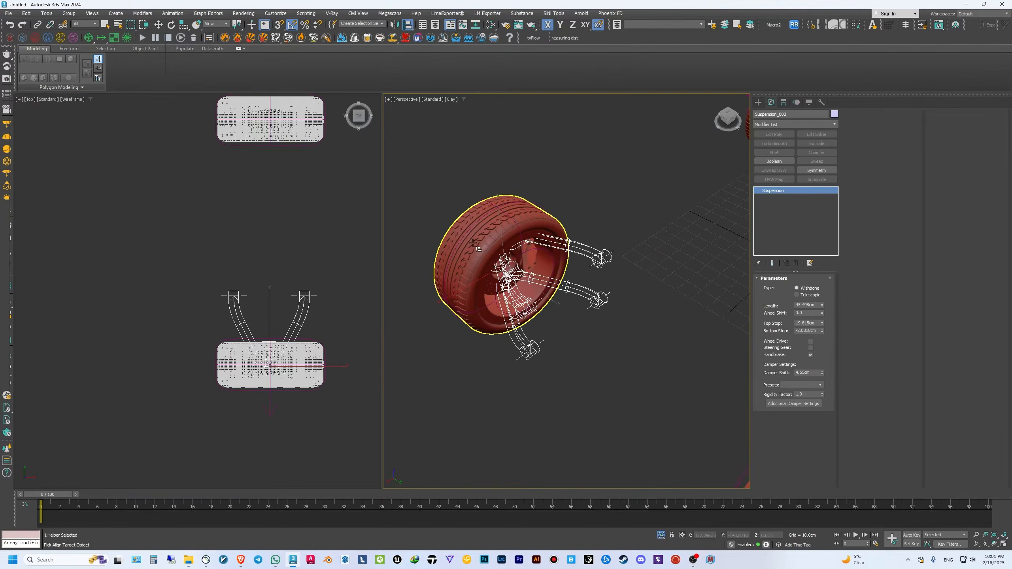
# - Align the rear-left suspension helper's pivot point to the center of the rear-left tire on X, Y and Z
pyautogui.click(562, 279)
pyautogui.click(697, 240)
pyautogui.click(654, 240)
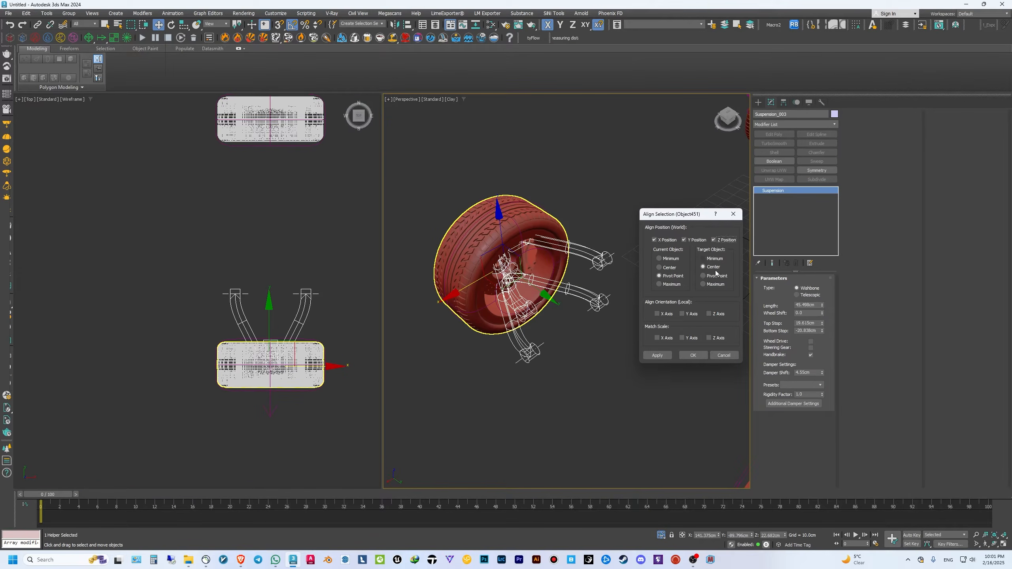
pyautogui.click(658, 355)
pyautogui.click(694, 355)
pyautogui.click(570, 363)
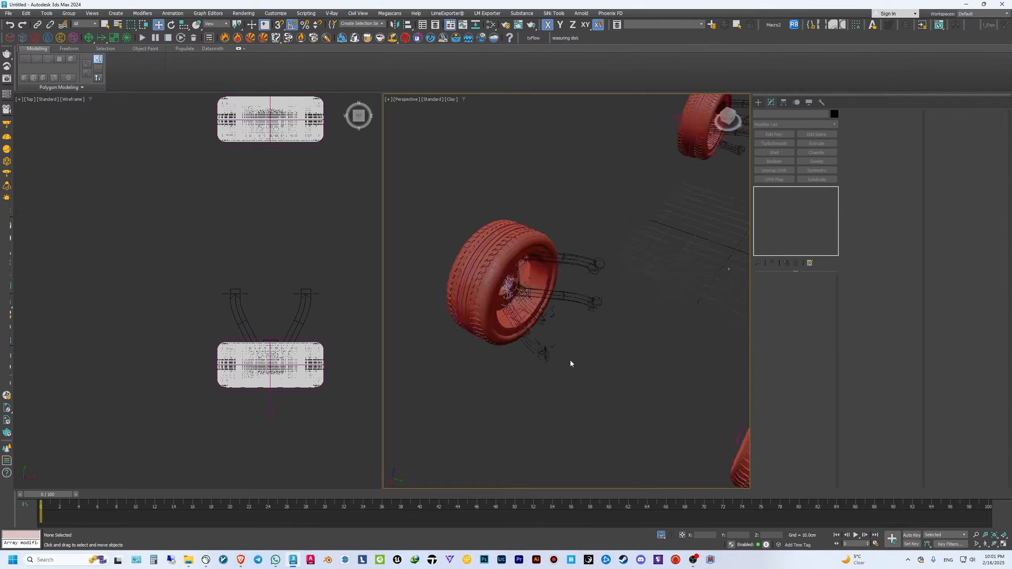
# - Clone the rear-left suspension helper as an instance toward the rear-right wheel and rotate it 180° so its arms point inward
pyautogui.press('z')
pyautogui.click(311, 328)
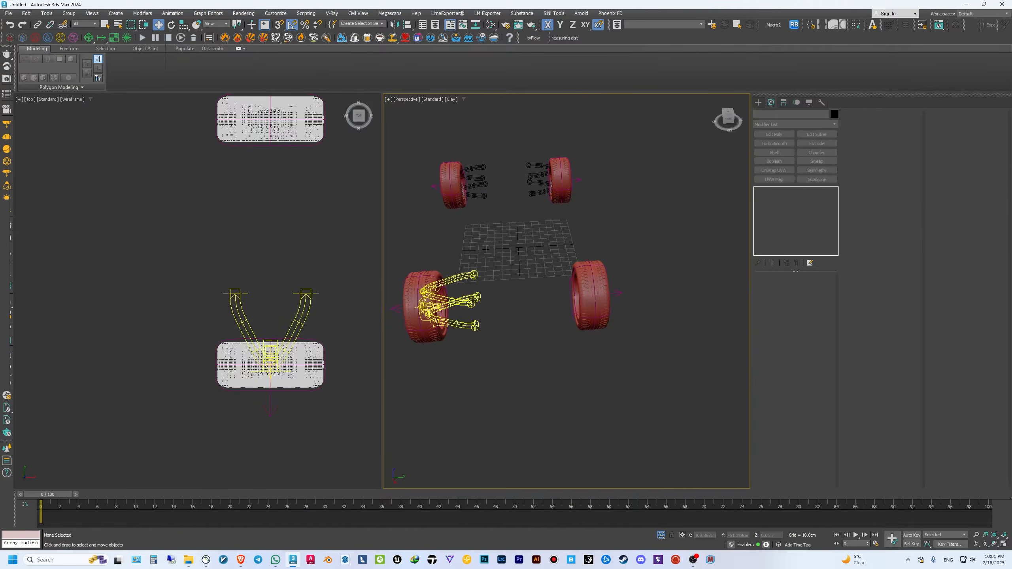
pyautogui.keyDown('shift'); pyautogui.moveTo(489, 309); pyautogui.dragTo(588, 304); pyautogui.keyUp('shift')
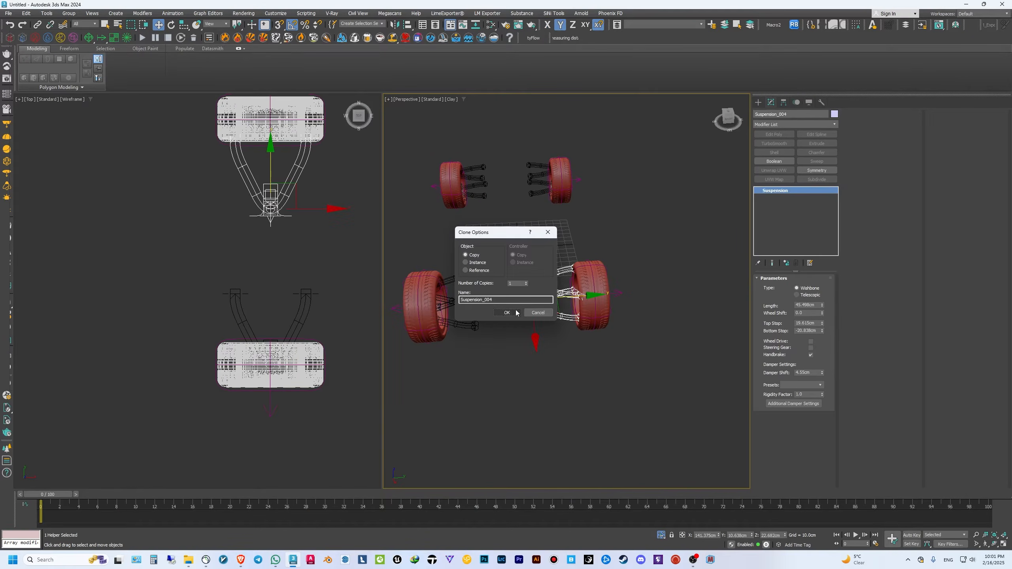
pyautogui.click(477, 266)
pyautogui.click(500, 316)
pyautogui.press('e')
pyautogui.moveTo(566, 330); pyautogui.dragTo(476, 313)
# - Move the new suspension helper to the rear-right wheel and align its pivot point to the tire's center
pyautogui.press('w')
pyautogui.moveTo(575, 295); pyautogui.dragTo(624, 290)
pyautogui.hotkey('alt', 'a')
pyautogui.click(603, 324)
pyautogui.click(667, 238)
pyautogui.click(693, 355)
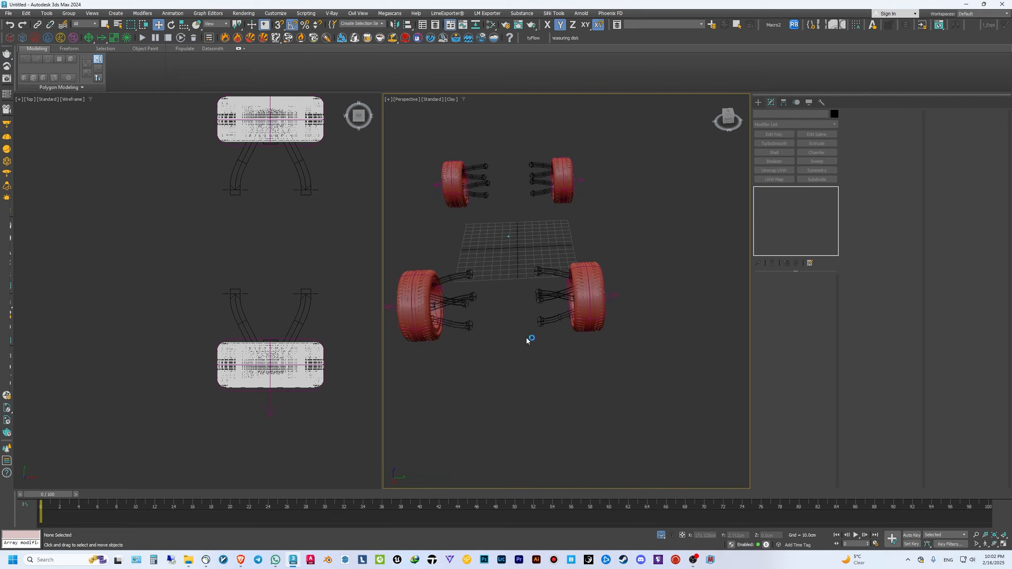
# - Link the front-right wheel group to its MadCar wheel helper as the parent
pyautogui.keyDown('alt'); pyautogui.moveTo(526, 339); pyautogui.dragTo(518, 424, button='middle'); pyautogui.keyUp('alt')
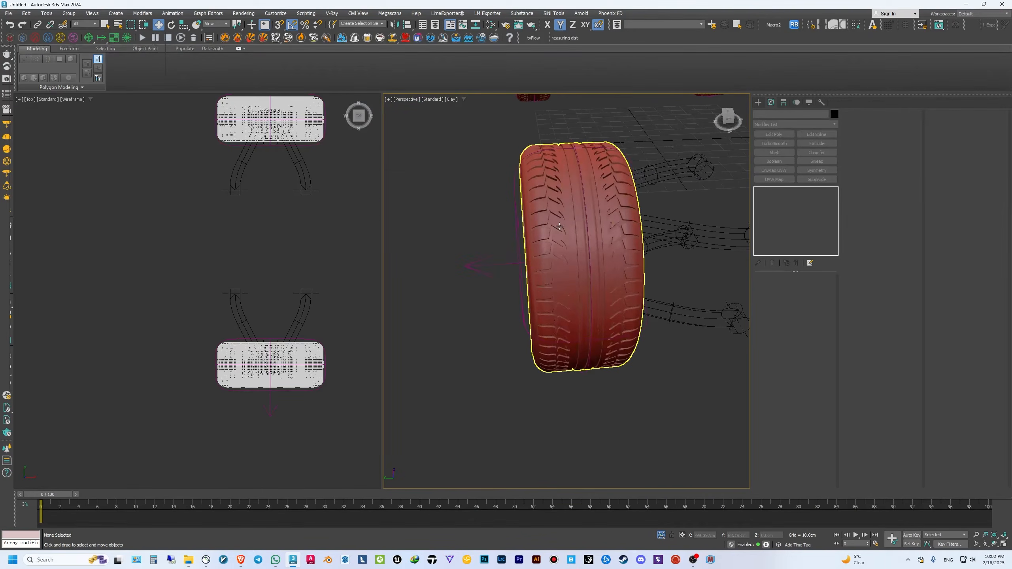
pyautogui.click(533, 282)
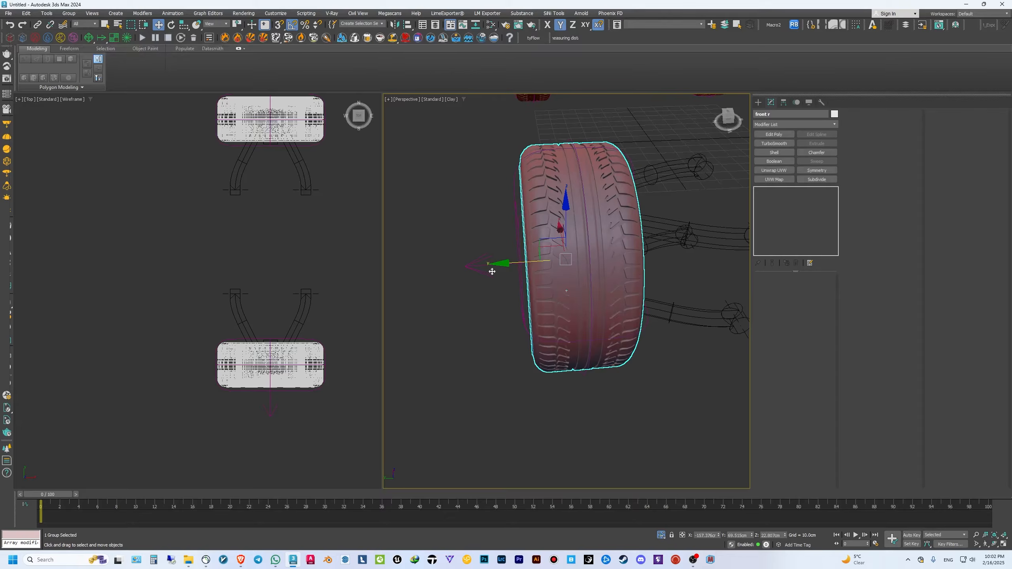
pyautogui.click(38, 25)
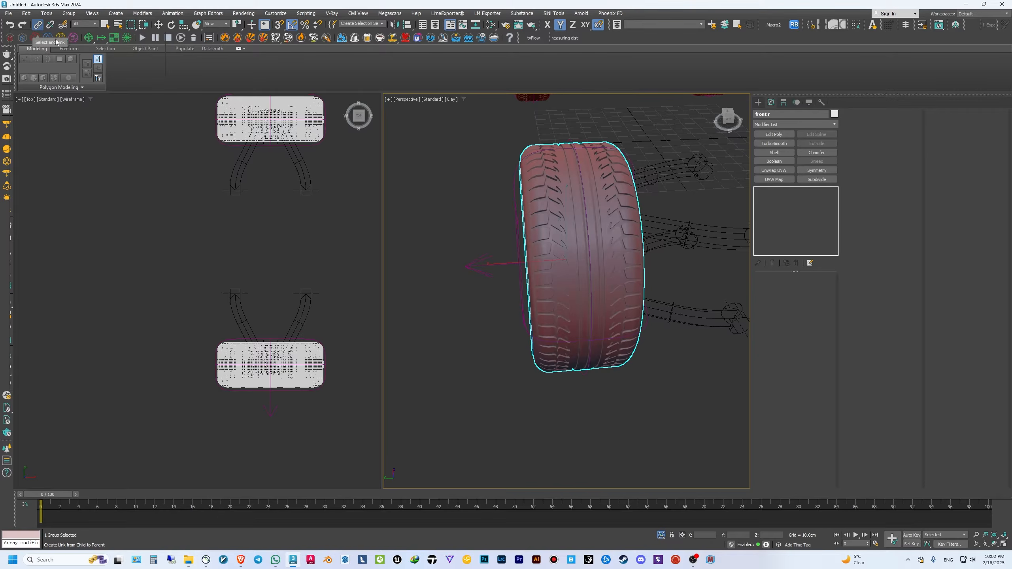
pyautogui.keyDown('alt'); pyautogui.moveTo(556, 286); pyautogui.dragTo(539, 290, button='middle'); pyautogui.keyUp('alt')
pyautogui.scroll(2, 540, 292)
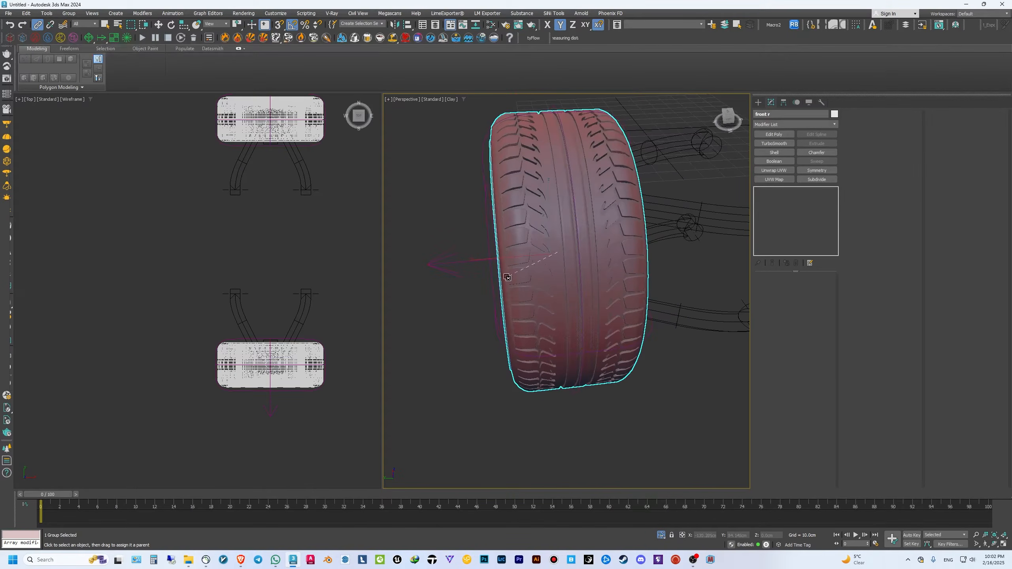
pyautogui.moveTo(508, 277); pyautogui.dragTo(495, 268)
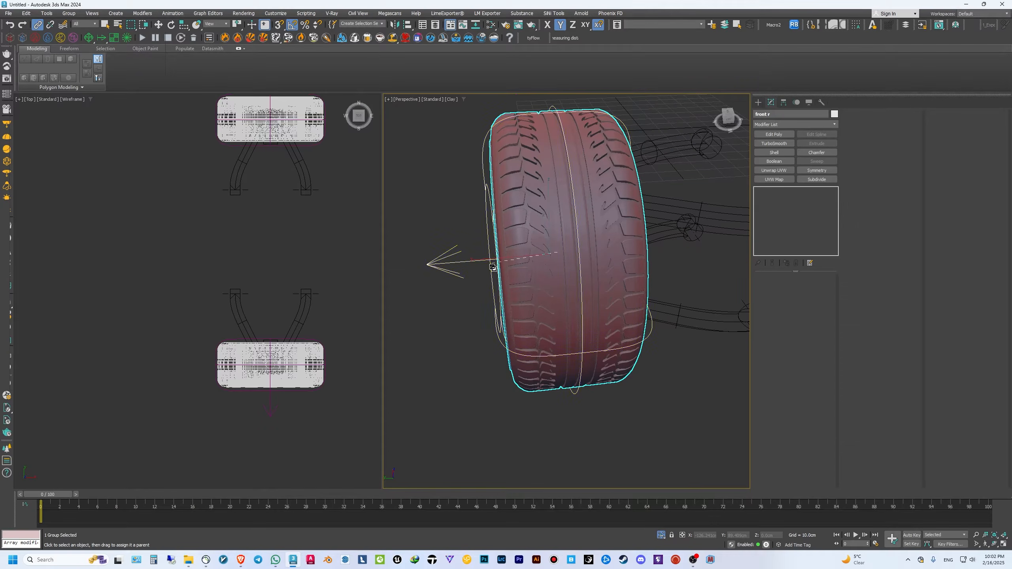
pyautogui.moveTo(493, 268); pyautogui.dragTo(494, 269)
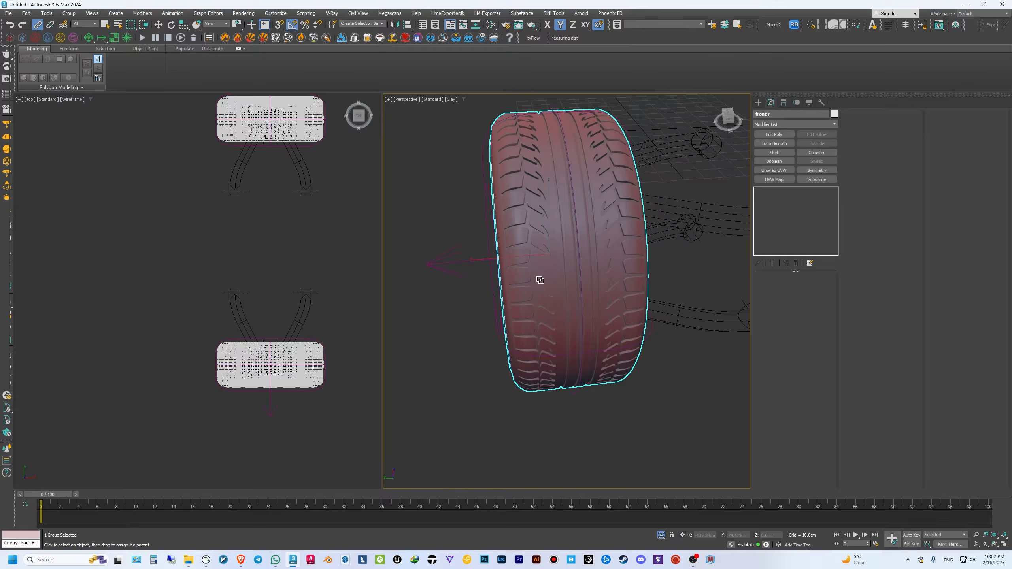
pyautogui.press('q')
# - Check the front-right wheel's link by selecting its MadCar wheel helper and rotating it
pyautogui.keyDown('alt'); pyautogui.moveTo(542, 301); pyautogui.dragTo(460, 328, button='middle'); pyautogui.keyUp('alt')
pyautogui.click(516, 448)
pyautogui.click(442, 275)
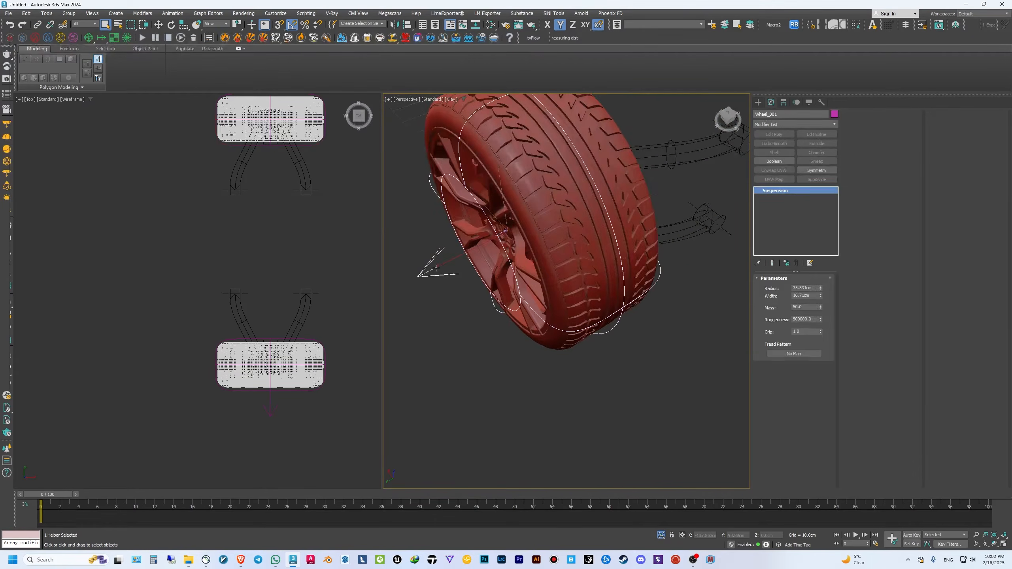
pyautogui.keyDown('alt'); pyautogui.moveTo(442, 275); pyautogui.dragTo(535, 248, button='middle'); pyautogui.keyUp('alt')
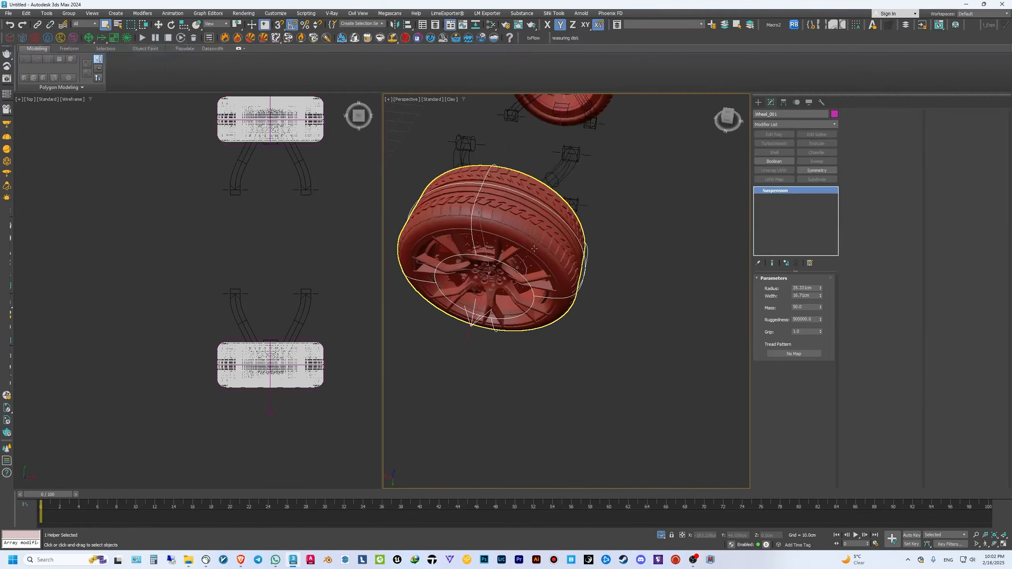
pyautogui.press('e')
pyautogui.moveTo(537, 235); pyautogui.dragTo(642, 282)
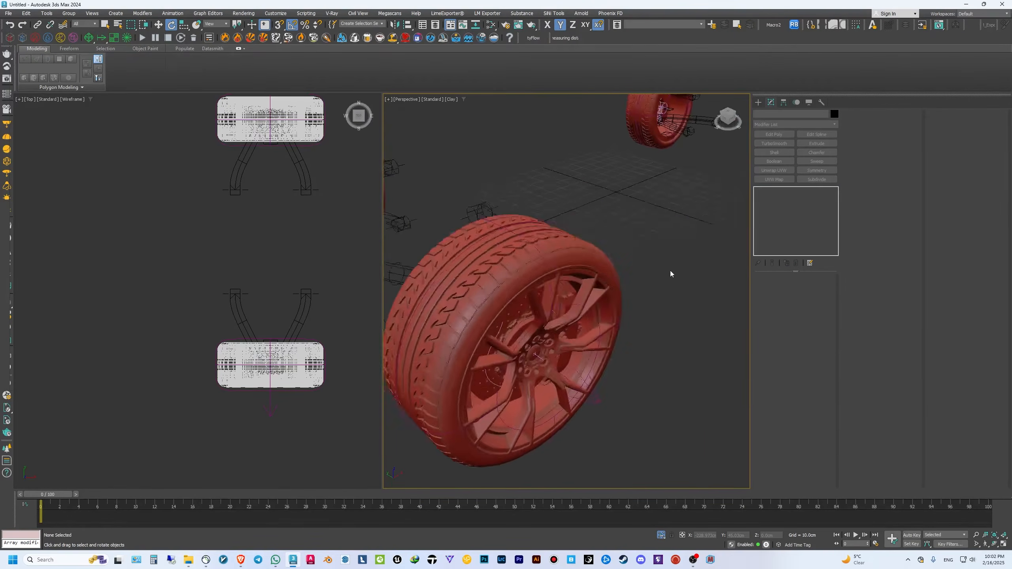
# - Link the front-left wheel group to its MadCar wheel helper as the parent
pyautogui.moveTo(554, 292); pyautogui.dragTo(611, 262, button='middle')
pyautogui.click(38, 25)
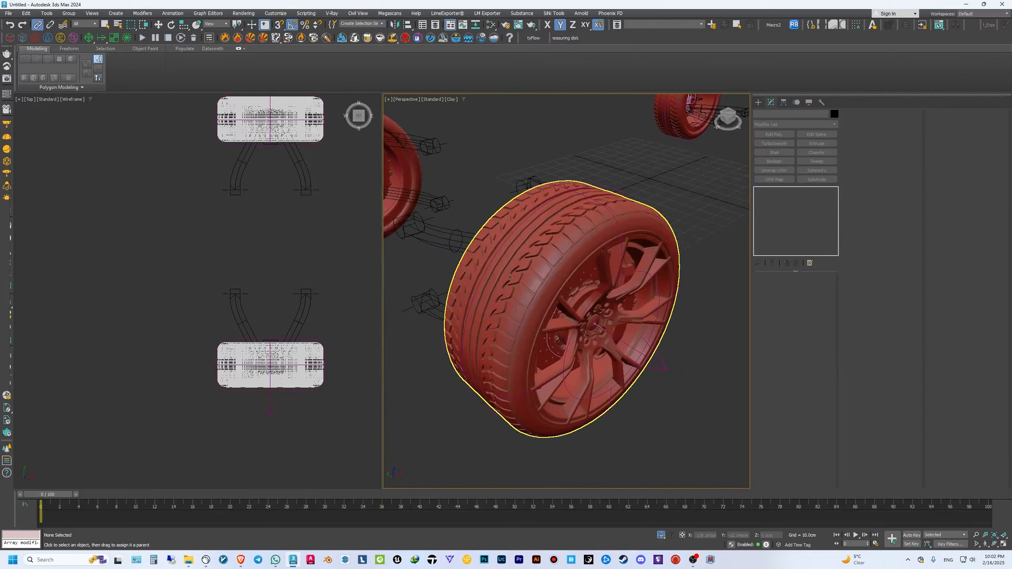
pyautogui.keyDown('alt'); pyautogui.moveTo(553, 251); pyautogui.dragTo(536, 312, button='middle'); pyautogui.keyUp('alt')
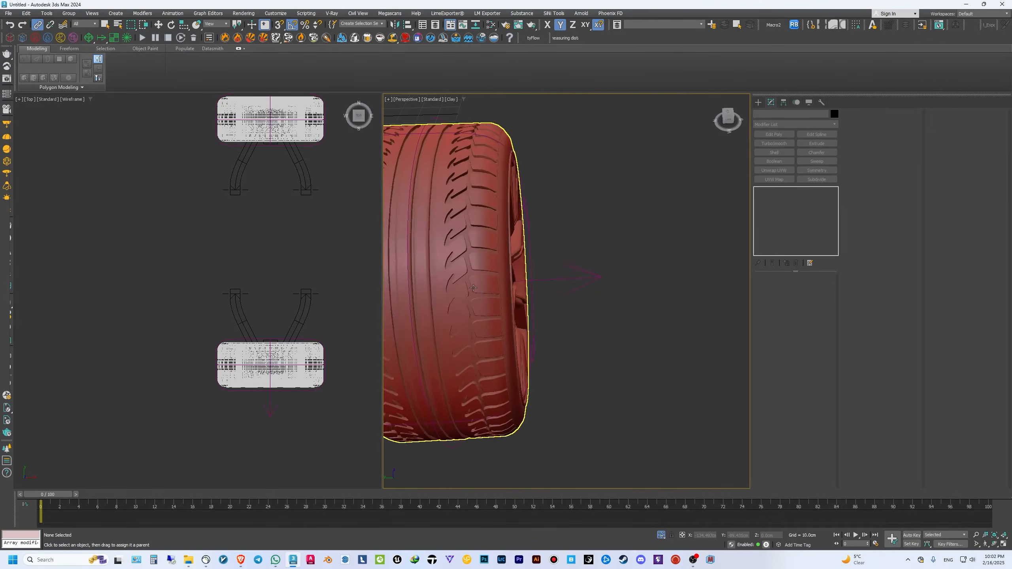
pyautogui.click(531, 314)
pyautogui.moveTo(530, 314); pyautogui.dragTo(549, 288)
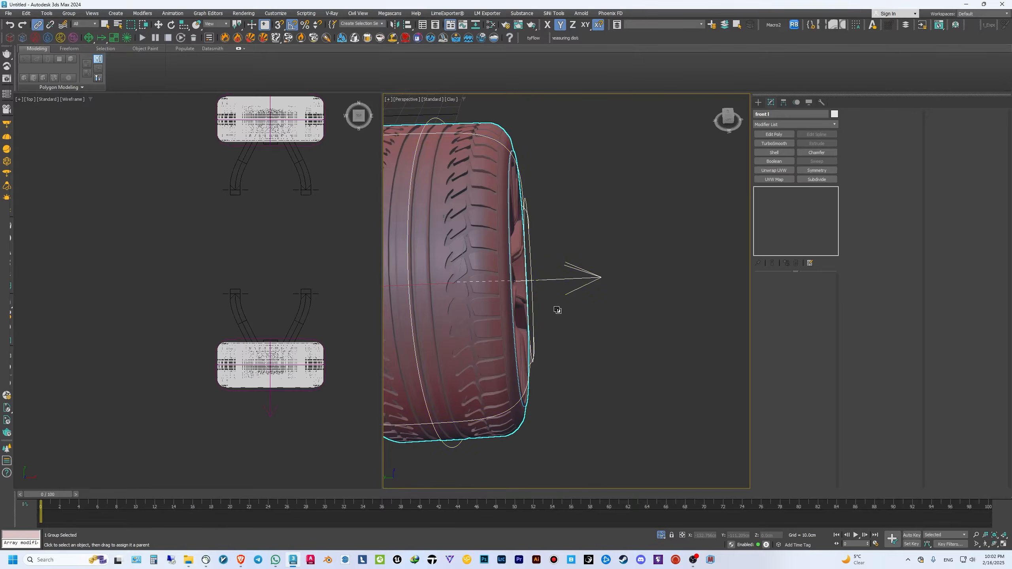
# - Link both rear wheel groups to their own MadCar wheel helpers and leave the link command
pyautogui.scroll(10, 566, 323)
pyautogui.keyDown('alt'); pyautogui.moveTo(567, 323); pyautogui.dragTo(632, 337, button='middle'); pyautogui.keyUp('alt')
pyautogui.moveTo(632, 337); pyautogui.dragTo(650, 294)
pyautogui.keyDown('alt'); pyautogui.moveTo(648, 292); pyautogui.dragTo(610, 200, button='middle'); pyautogui.keyUp('alt')
pyautogui.scroll(-5, 680, 295)
pyautogui.click(610, 192)
pyautogui.moveTo(610, 191); pyautogui.dragTo(621, 174)
pyautogui.scroll(-8, 622, 174)
pyautogui.press('q')
pyautogui.click(648, 357)
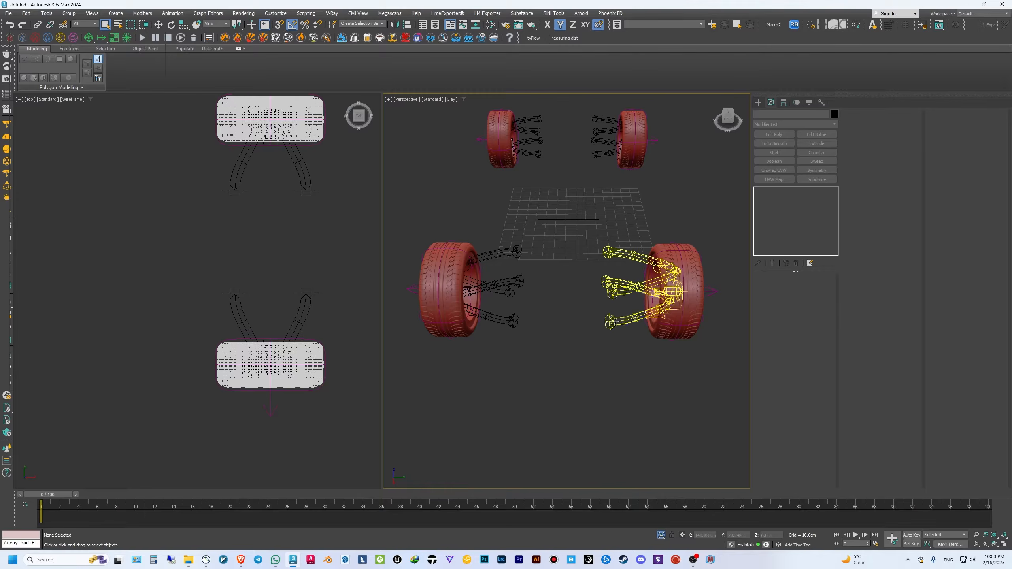
# - Select the four wheel groups, invert the selection, and isolate the brake calipers with the MadCar helpers
pyautogui.scroll(-5, 497, 377)
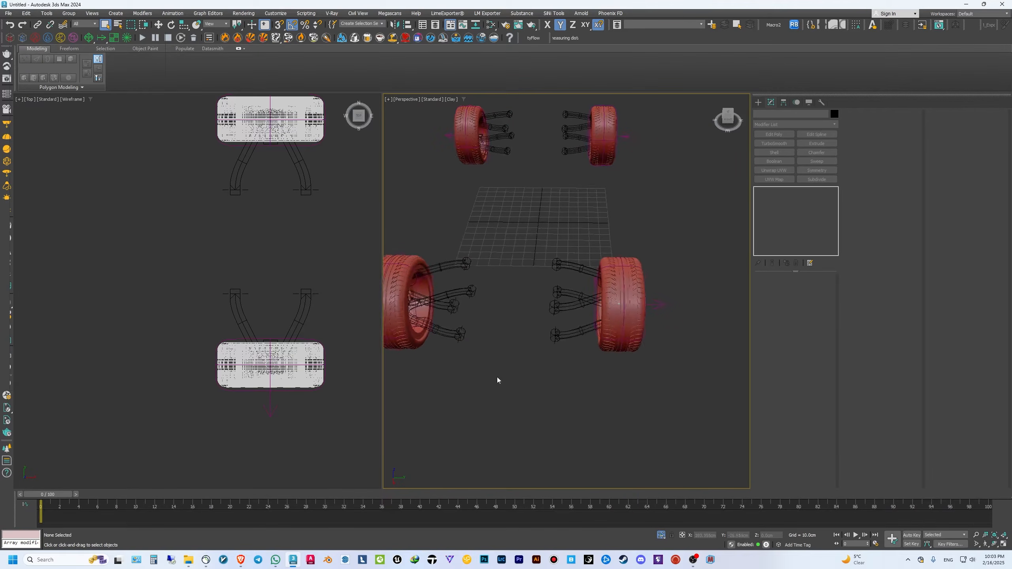
pyautogui.click(667, 391)
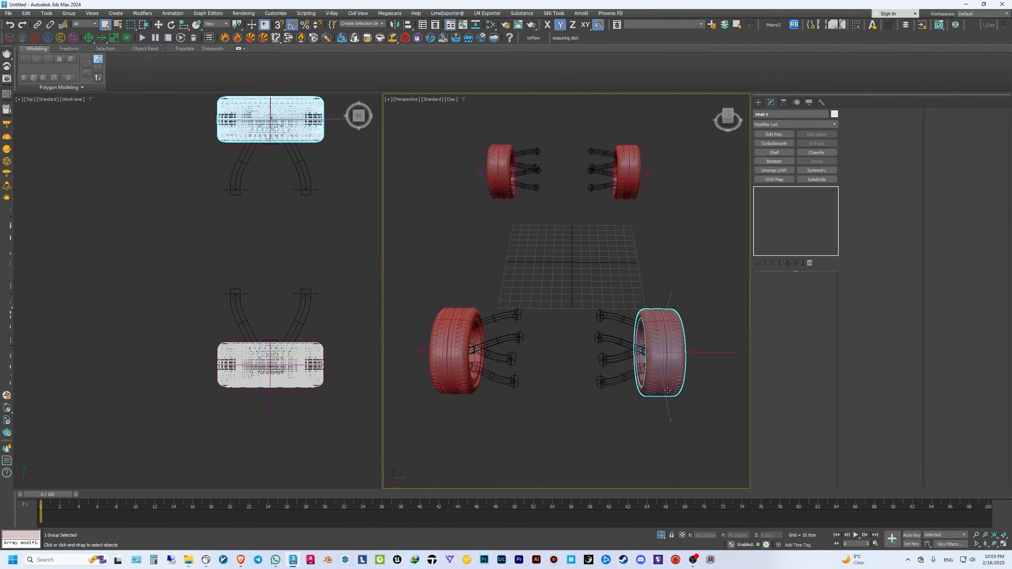
pyautogui.keyDown('ctrl'); pyautogui.click(452, 386); pyautogui.keyUp('ctrl')
pyautogui.keyDown('ctrl'); pyautogui.click(486, 167); pyautogui.keyUp('ctrl')
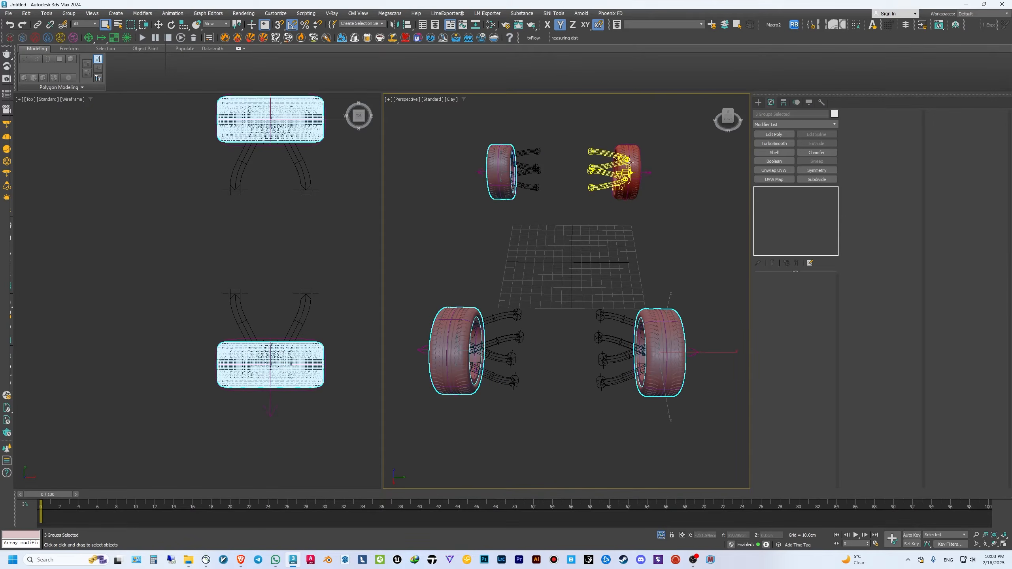
pyautogui.keyDown('ctrl'); pyautogui.click(636, 162); pyautogui.keyUp('ctrl')
pyautogui.hotkey('ctrl', 'a')
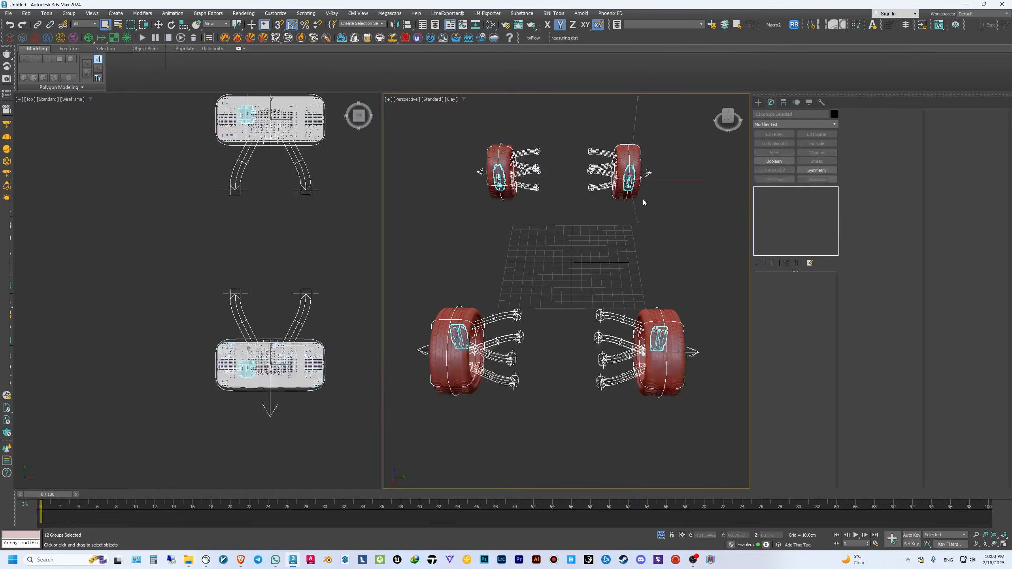
pyautogui.click(662, 535)
pyautogui.click(615, 445)
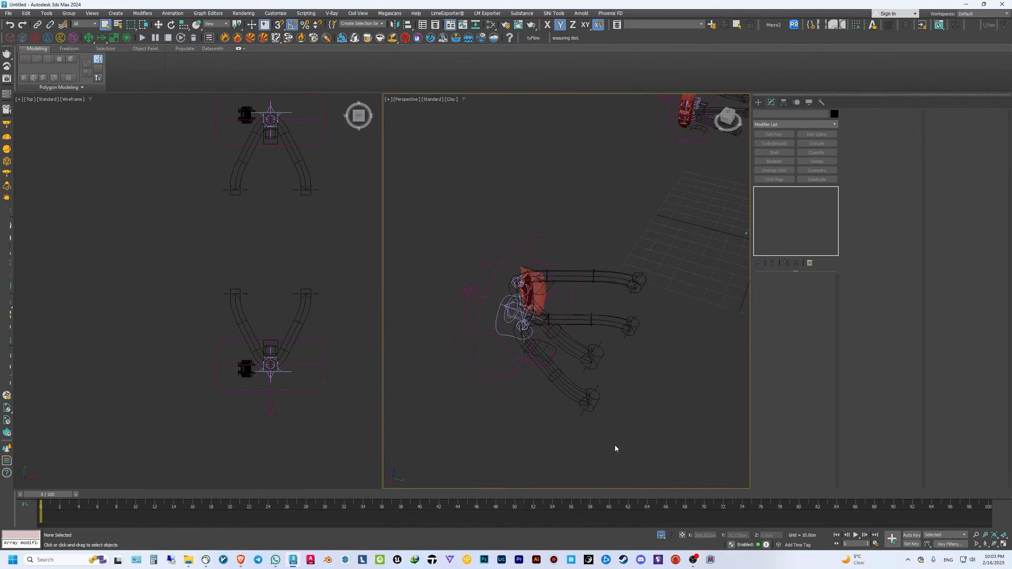
# - Link each of the four brake calipers to the suspension helper at its own wheel
pyautogui.keyDown('alt'); pyautogui.moveTo(590, 385); pyautogui.dragTo(505, 343, button='middle'); pyautogui.keyUp('alt')
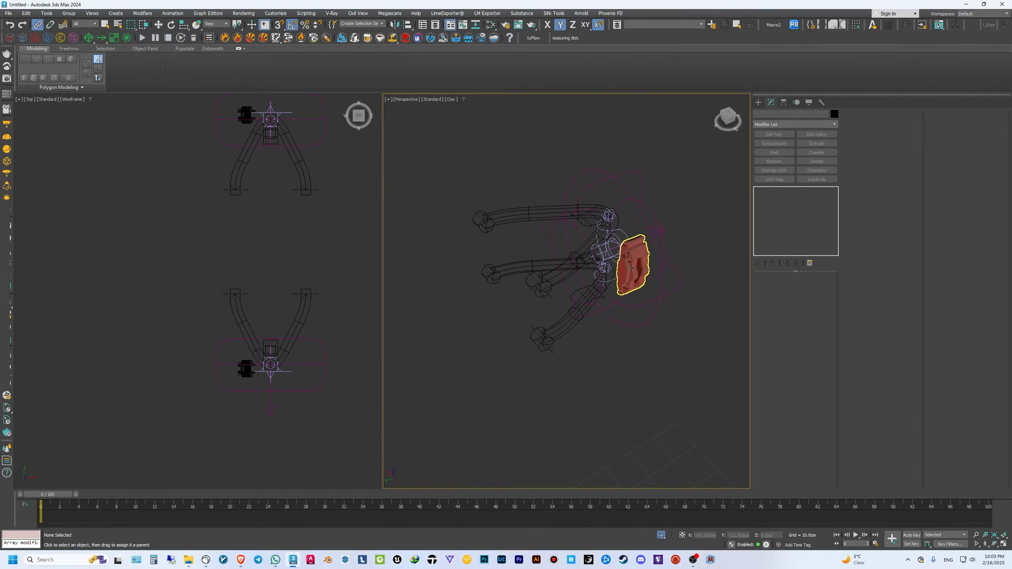
pyautogui.moveTo(634, 265); pyautogui.dragTo(576, 313)
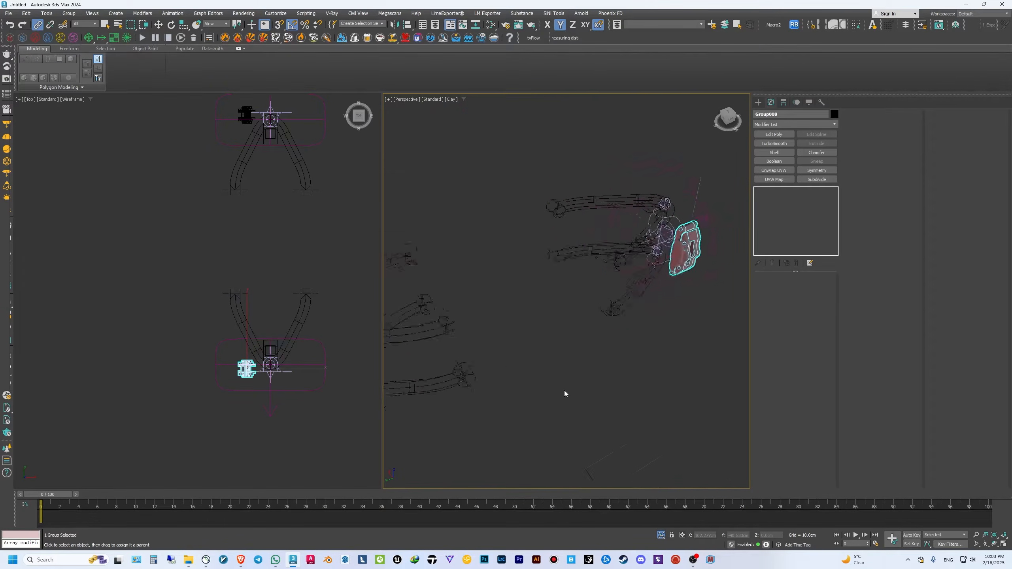
pyautogui.moveTo(482, 370); pyautogui.dragTo(558, 364)
pyautogui.moveTo(589, 307); pyautogui.dragTo(635, 335)
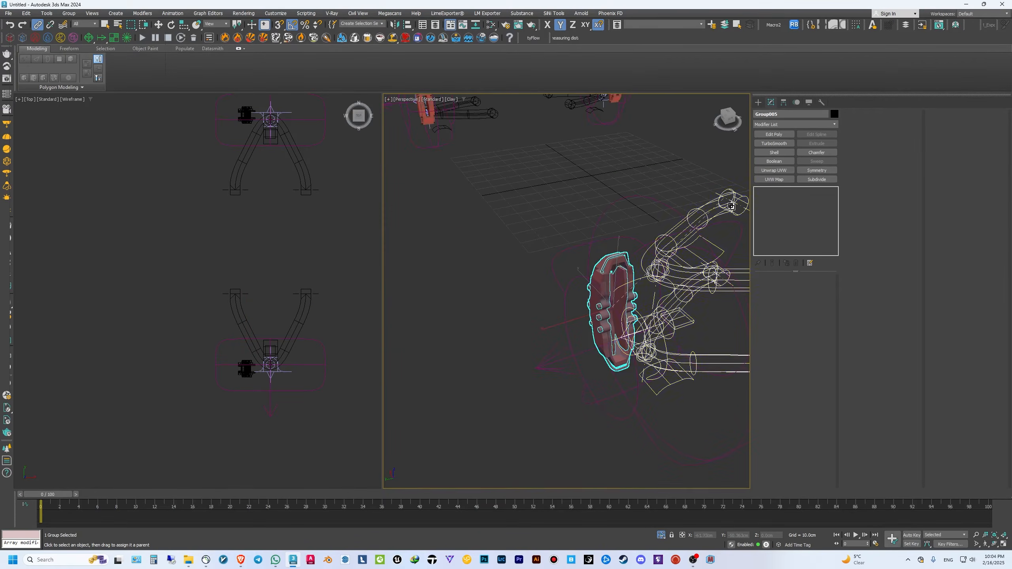
pyautogui.moveTo(539, 303); pyautogui.dragTo(584, 331)
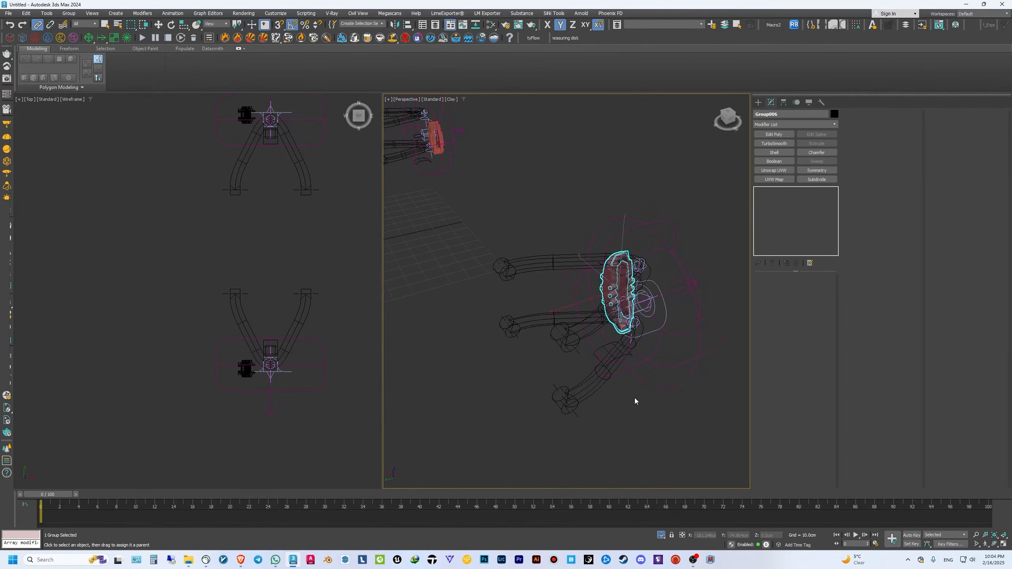
pyautogui.click(531, 404)
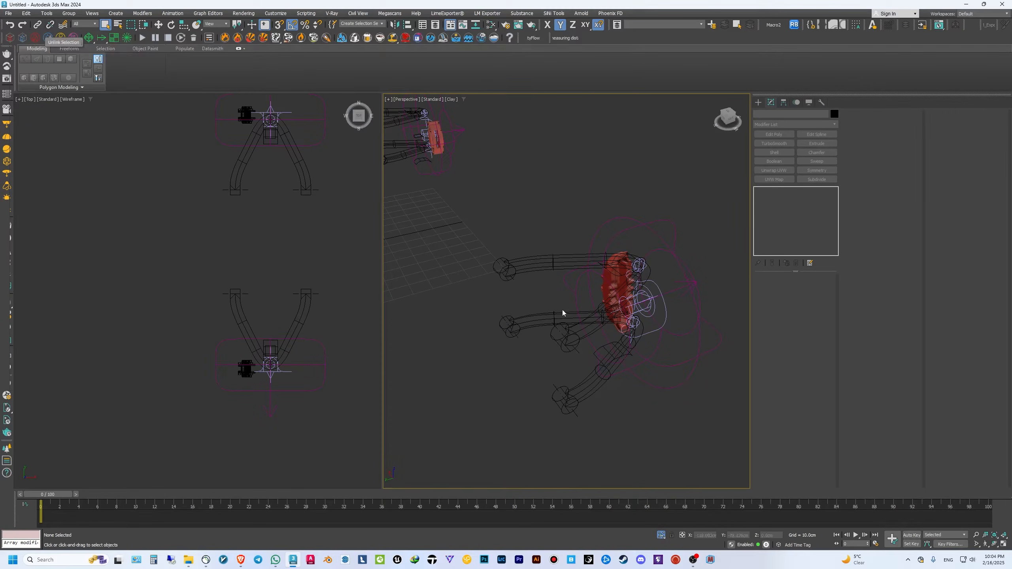
# - Test a caliper's link by rotating its parent suspension helper 30°, and undo the rotation
pyautogui.click(620, 291)
pyautogui.press('e')
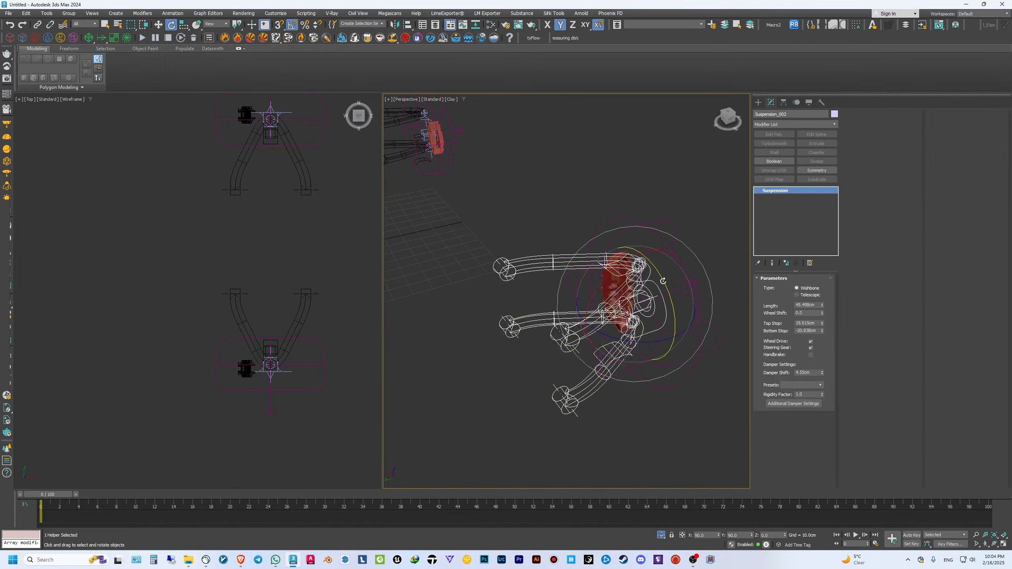
pyautogui.moveTo(664, 282); pyautogui.dragTo(673, 289)
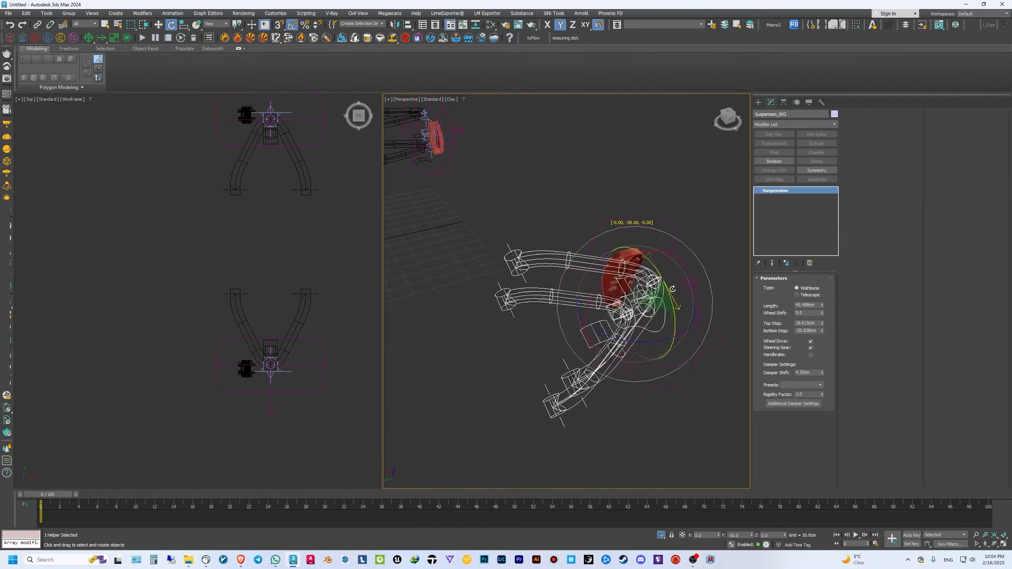
pyautogui.hotkey('ctrl', 'z')
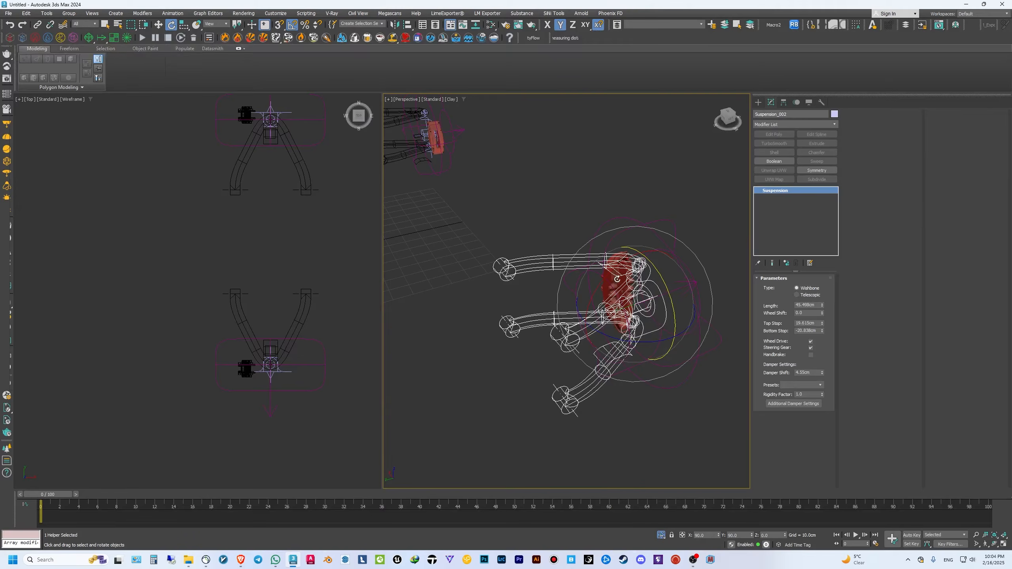
# - Clear the selection and end the isolation to show the whole car
pyautogui.press('q')
pyautogui.keyDown('ctrl'); pyautogui.click(618, 280); pyautogui.keyUp('ctrl')
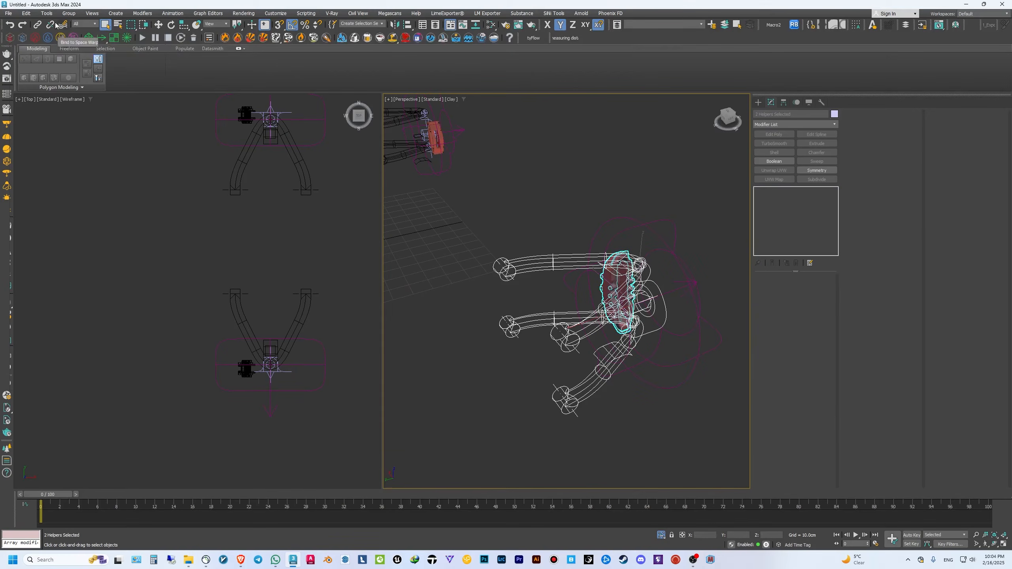
pyautogui.click(549, 403)
pyautogui.press('e')
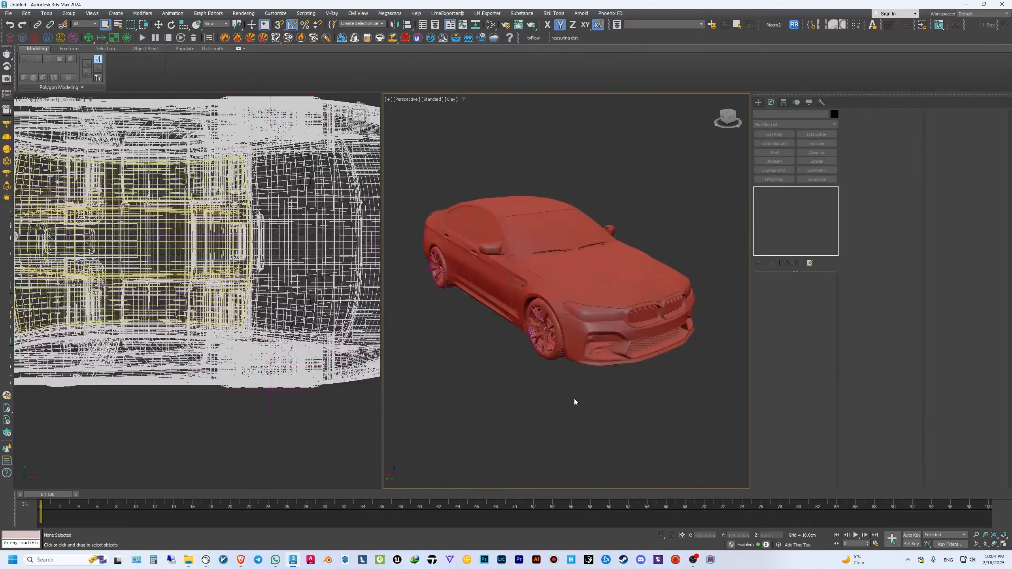
# - Create a MadCar Chassis helper beside the car in the Top view
pyautogui.click(758, 102)
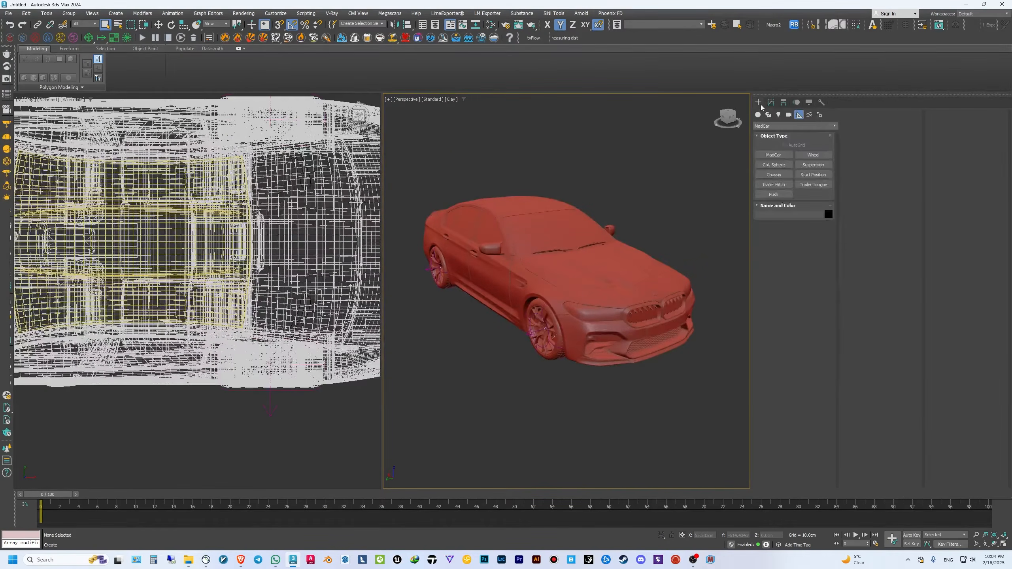
pyautogui.click(781, 156)
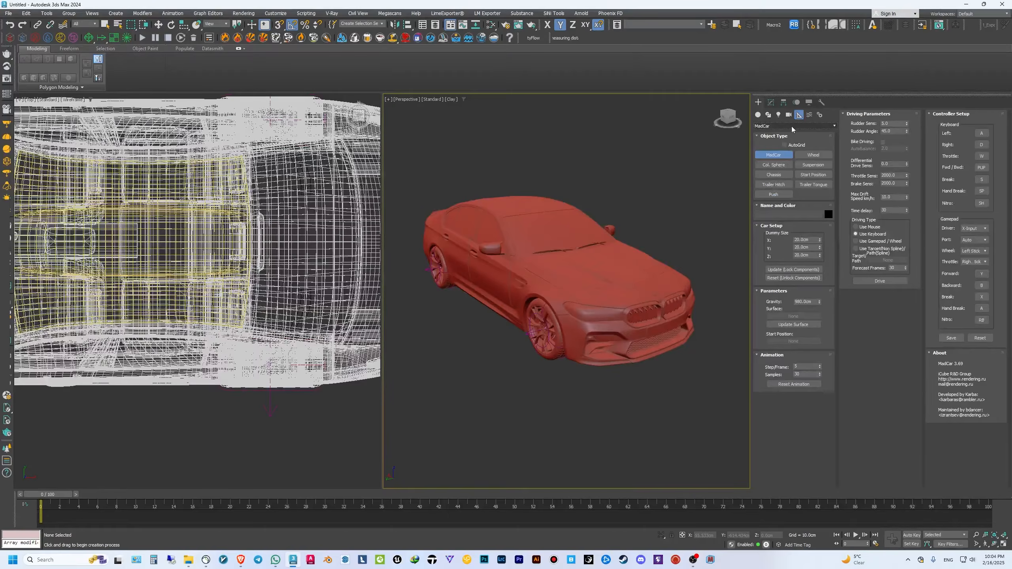
pyautogui.click(773, 126)
pyautogui.click(773, 126)
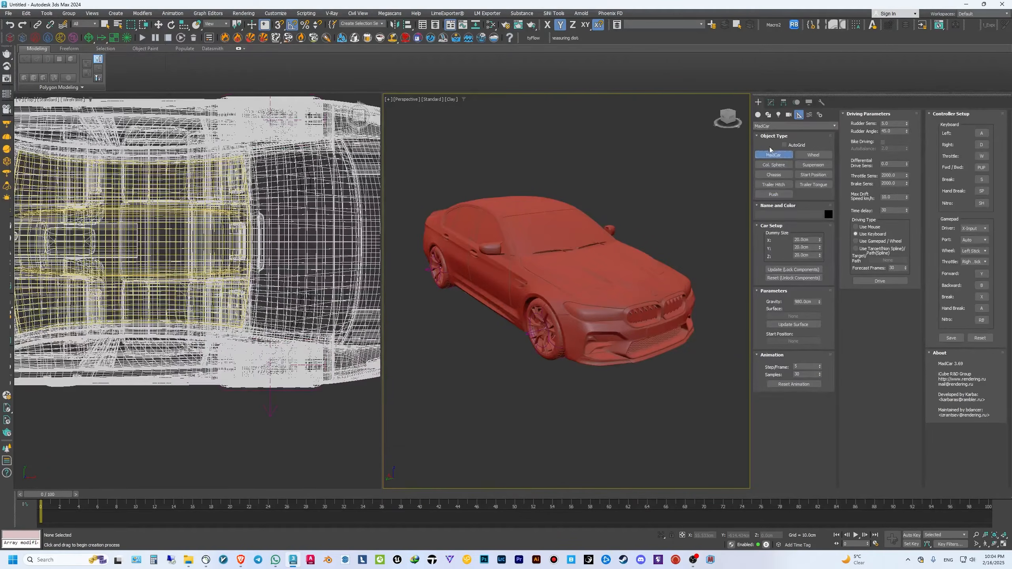
pyautogui.click(783, 175)
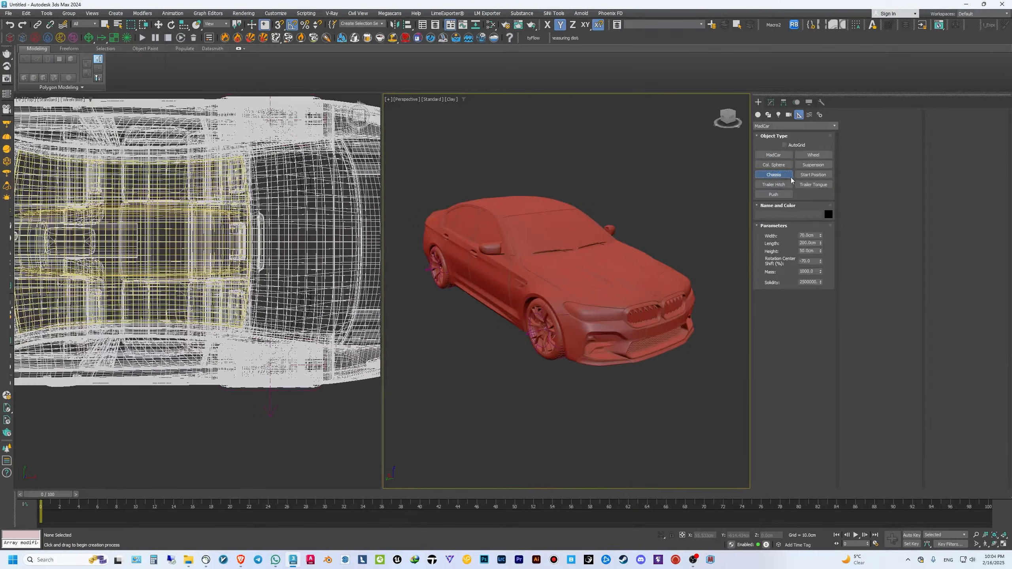
pyautogui.click(670, 333)
pyautogui.scroll(-6, 291, 304)
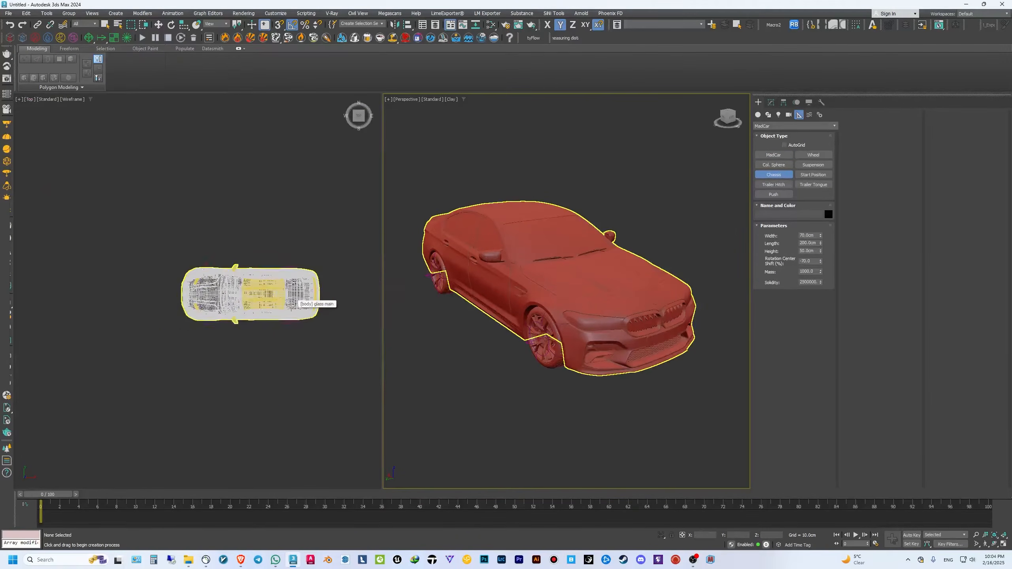
pyautogui.scroll(3, 291, 305)
pyautogui.moveTo(359, 220); pyautogui.dragTo(299, 338)
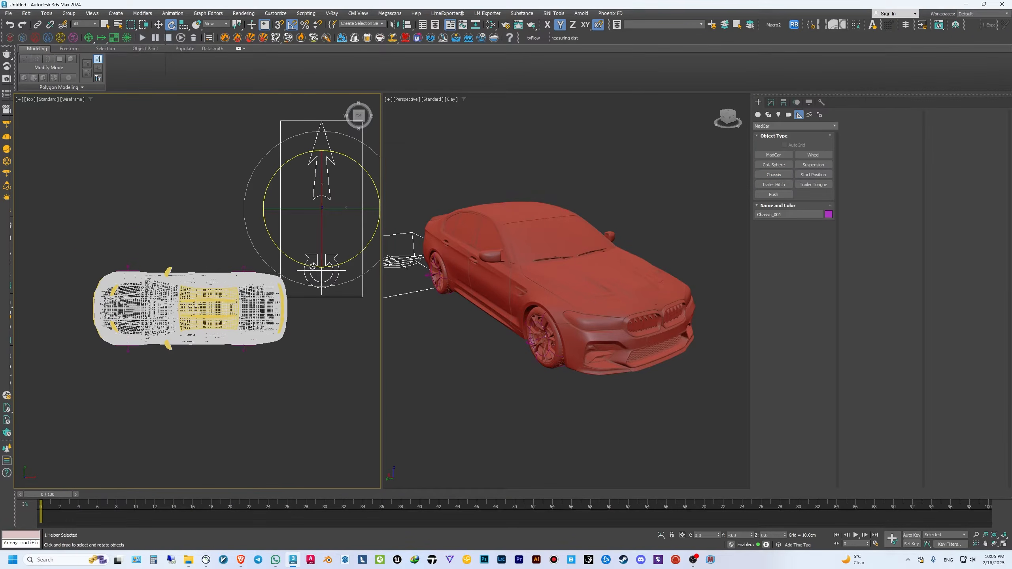
# - Rotate the chassis helper 90° so its arrow points toward the car's front, and move it over the car body
pyautogui.moveTo(311, 266); pyautogui.dragTo(346, 255)
pyautogui.press('w')
pyautogui.moveTo(340, 202); pyautogui.dragTo(260, 262)
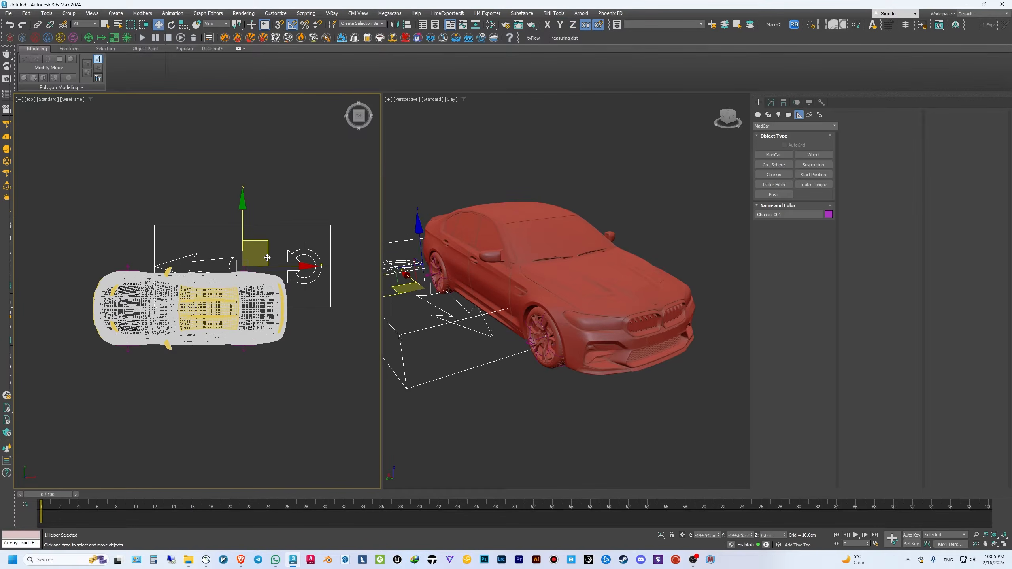
pyautogui.moveTo(199, 270); pyautogui.dragTo(214, 229)
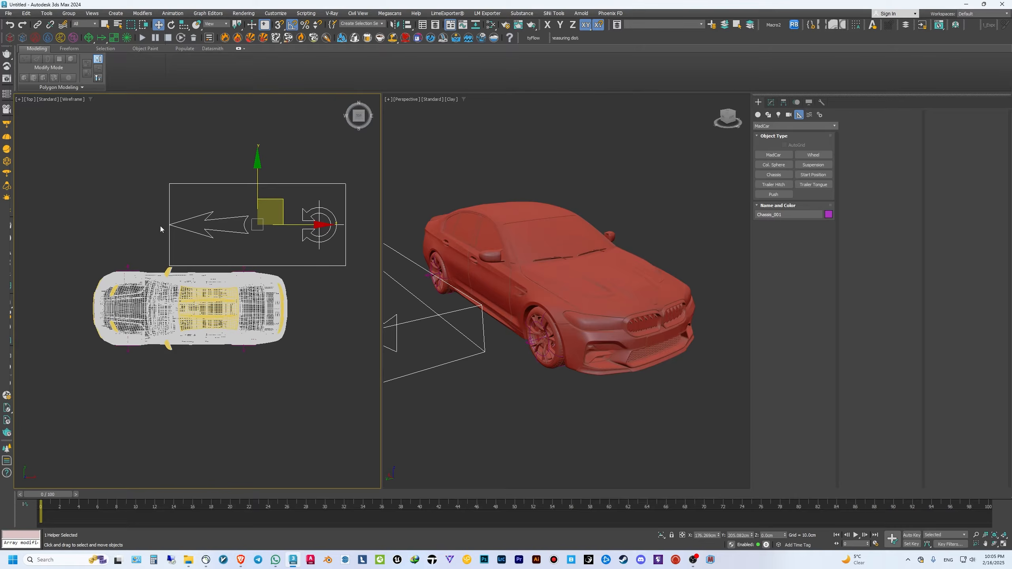
pyautogui.moveTo(286, 210); pyautogui.dragTo(232, 283)
pyautogui.moveTo(231, 283); pyautogui.dragTo(289, 271, button='middle')
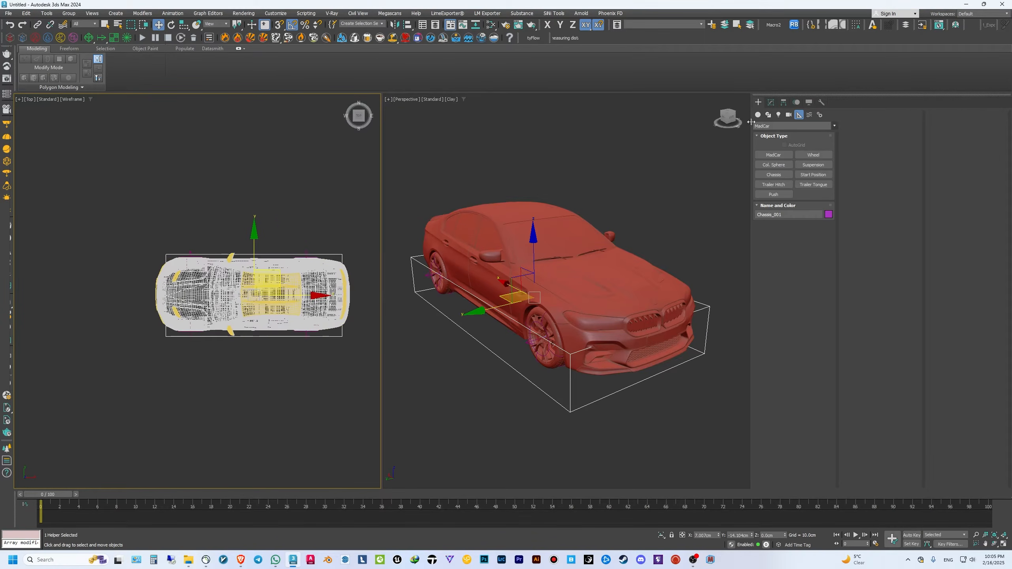
# - Set the chassis helper's width to about 111 cm and its length to about 257 cm to fit the car body
pyautogui.click(772, 103)
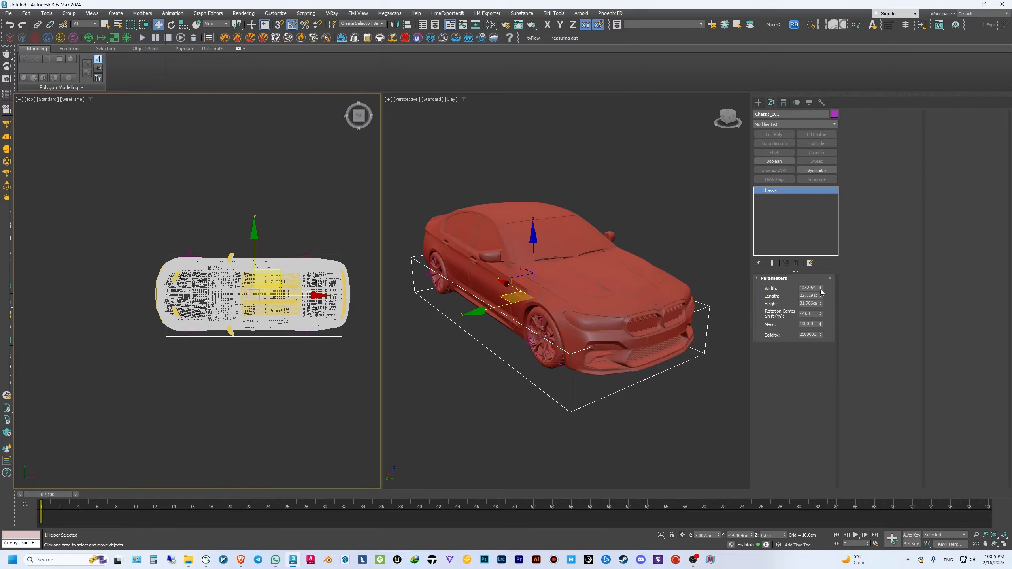
pyautogui.moveTo(821, 292); pyautogui.dragTo(829, 287)
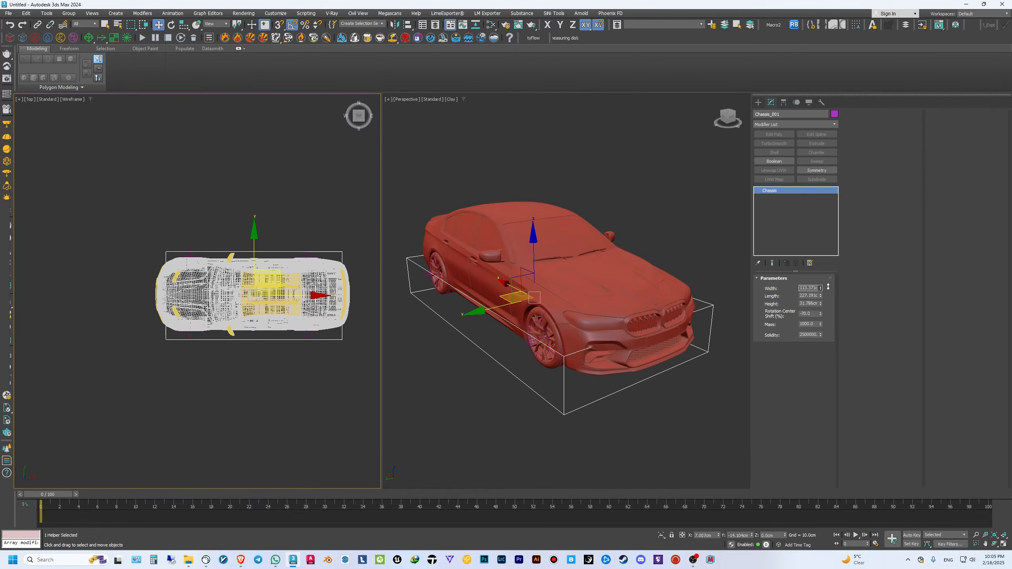
pyautogui.scroll(3, 339, 291)
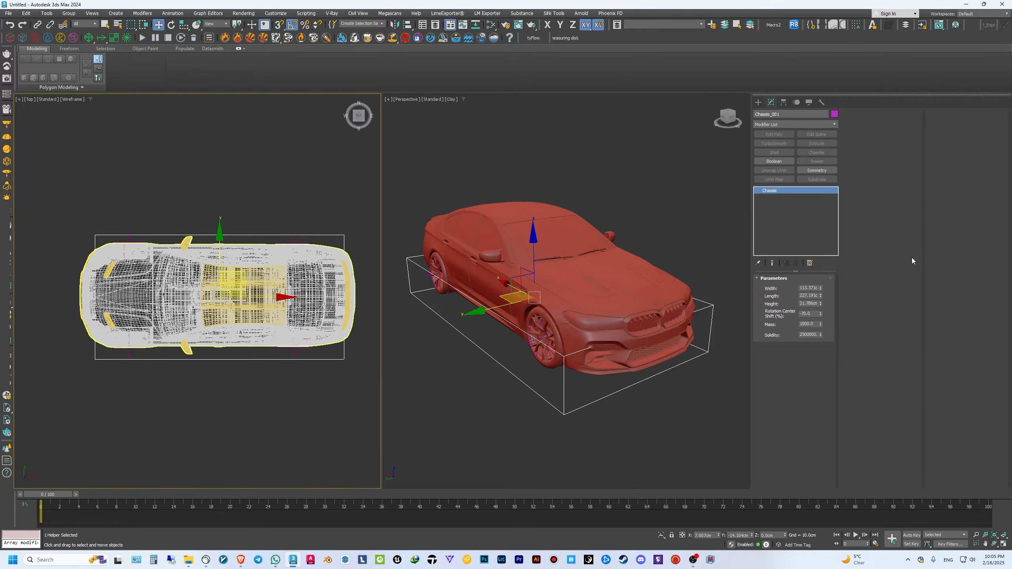
pyautogui.moveTo(821, 288); pyautogui.dragTo(822, 290)
pyautogui.moveTo(821, 296); pyautogui.dragTo(825, 289)
# - Center the chassis helper over the car in the Top view and set its height to about 70 cm
pyautogui.moveTo(264, 297); pyautogui.dragTo(262, 297)
pyautogui.moveTo(221, 257); pyautogui.dragTo(222, 257)
pyautogui.moveTo(821, 304); pyautogui.dragTo(823, 294)
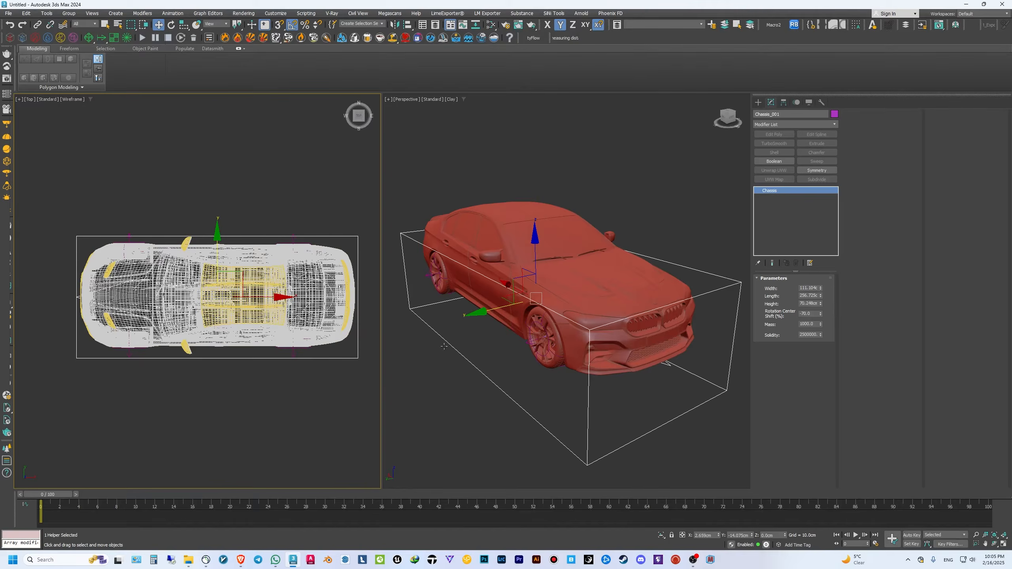
# - Raise the chassis helper around the car body in the Front view and set its height to about 81 cm
pyautogui.press('f')
pyautogui.scroll(-4, 295, 361)
pyautogui.moveTo(293, 367); pyautogui.dragTo(278, 367, button='middle')
pyautogui.moveTo(216, 307); pyautogui.dragTo(240, 286)
pyautogui.moveTo(821, 303); pyautogui.dragTo(822, 301)
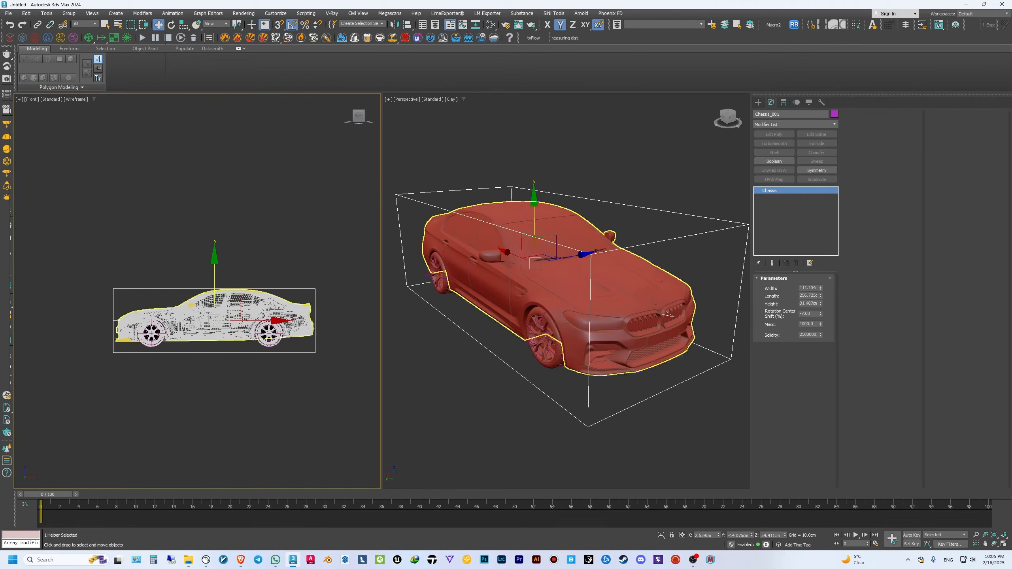
pyautogui.scroll(3, 196, 312)
pyautogui.moveTo(222, 292); pyautogui.dragTo(223, 287)
pyautogui.moveTo(257, 319); pyautogui.dragTo(259, 319)
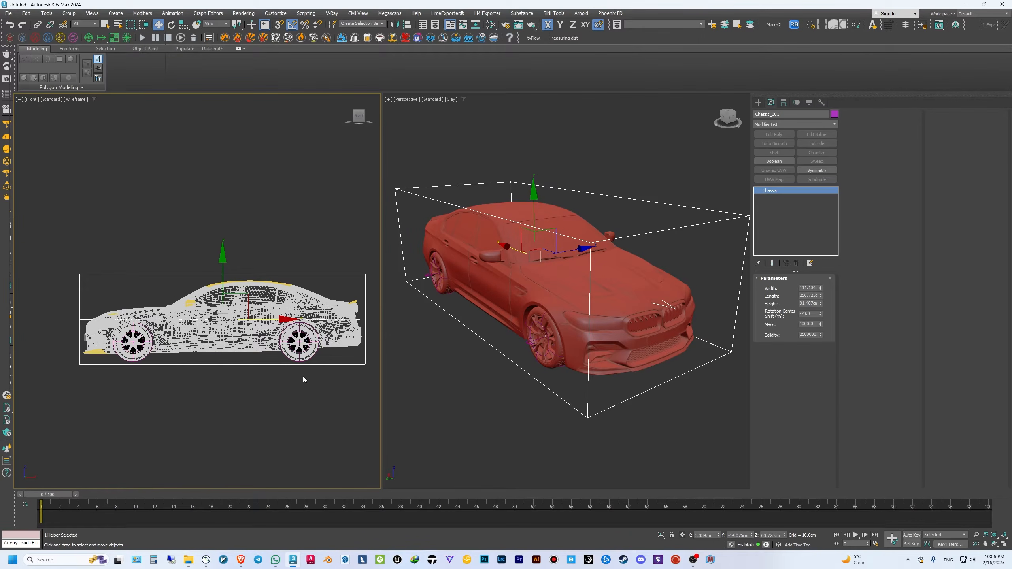
# - Link the car body group to the chassis helper as its parent
pyautogui.moveTo(306, 377); pyautogui.dragTo(308, 382, button='middle')
pyautogui.press('t')
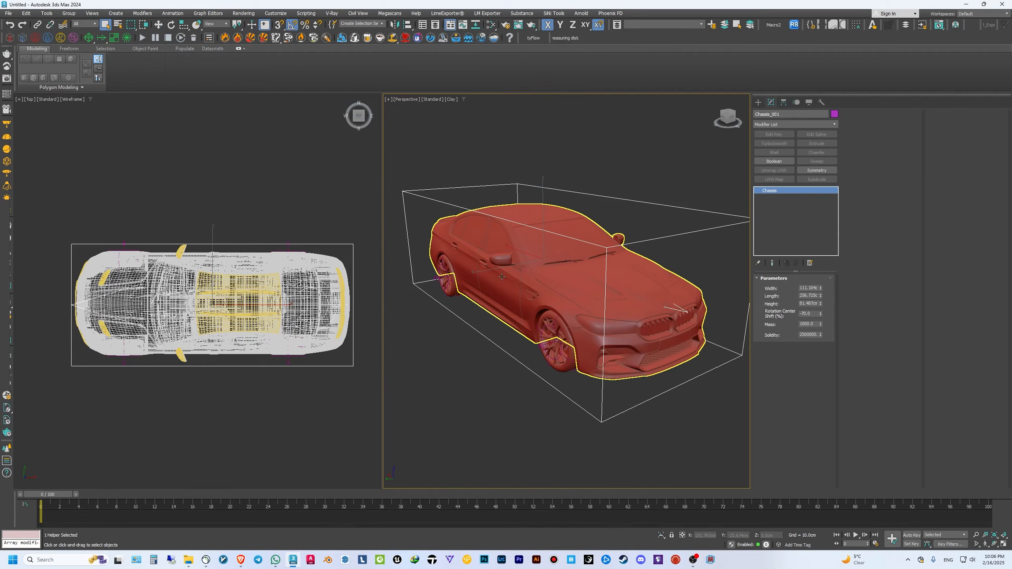
pyautogui.click(399, 225)
pyautogui.click(37, 25)
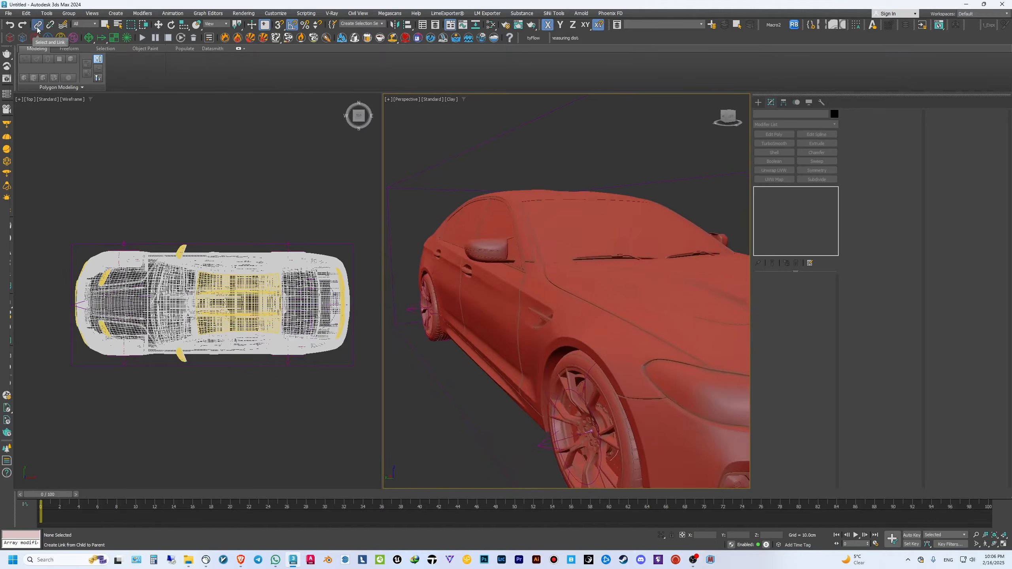
pyautogui.moveTo(517, 222); pyautogui.dragTo(397, 204)
pyautogui.press('q')
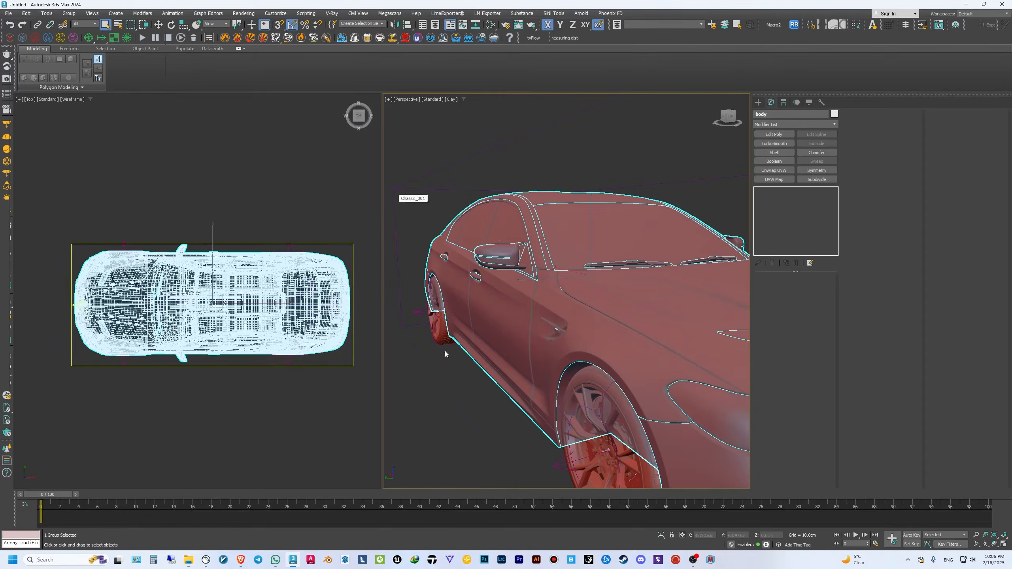
pyautogui.keyDown('alt'); pyautogui.moveTo(445, 351); pyautogui.dragTo(433, 416, button='middle'); pyautogui.keyUp('alt')
pyautogui.click(433, 415)
pyautogui.scroll(-4, 434, 416)
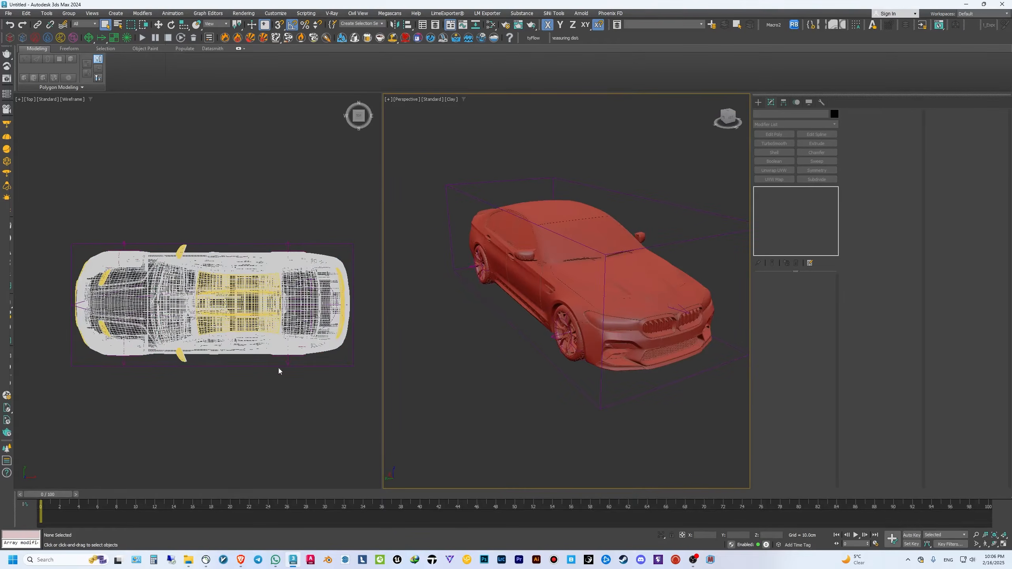
# - Create a MadCar helper about 276 by 121 cm and center it over the car and chassis helper in the Top view
pyautogui.click(759, 103)
pyautogui.click(775, 155)
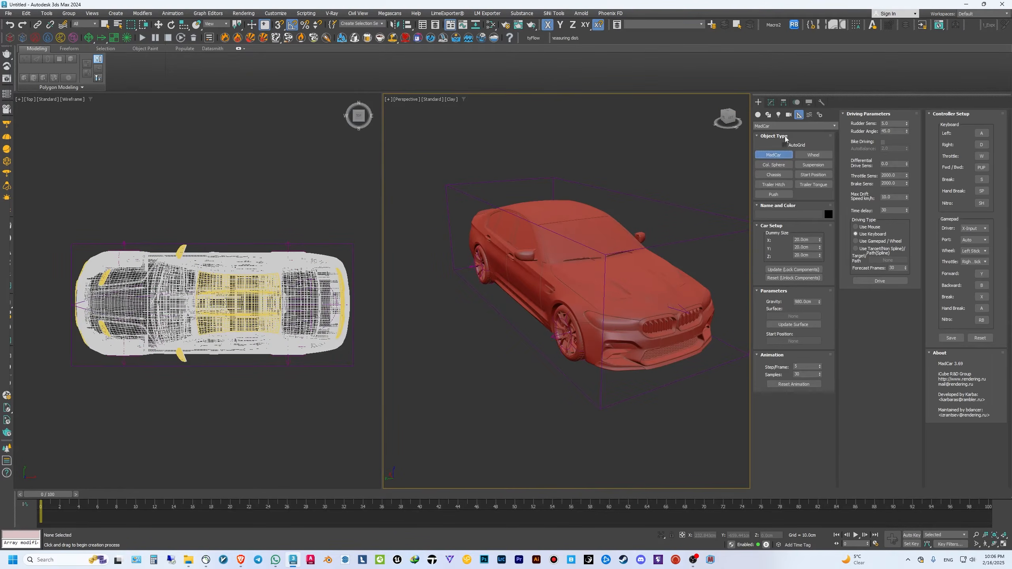
pyautogui.click(776, 126)
pyautogui.click(777, 125)
pyautogui.moveTo(65, 373); pyautogui.dragTo(125, 409)
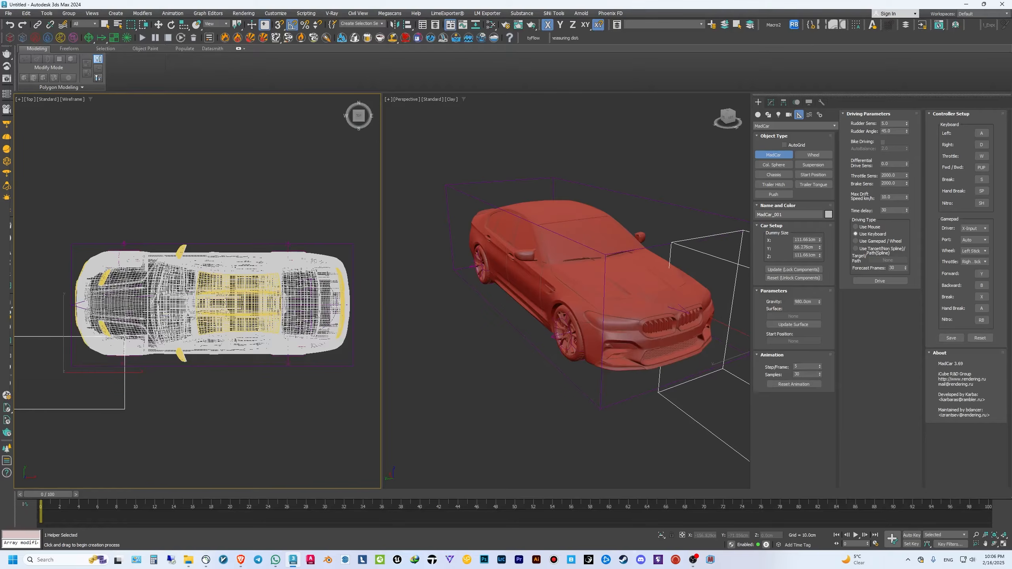
pyautogui.rightClick(283, 405)
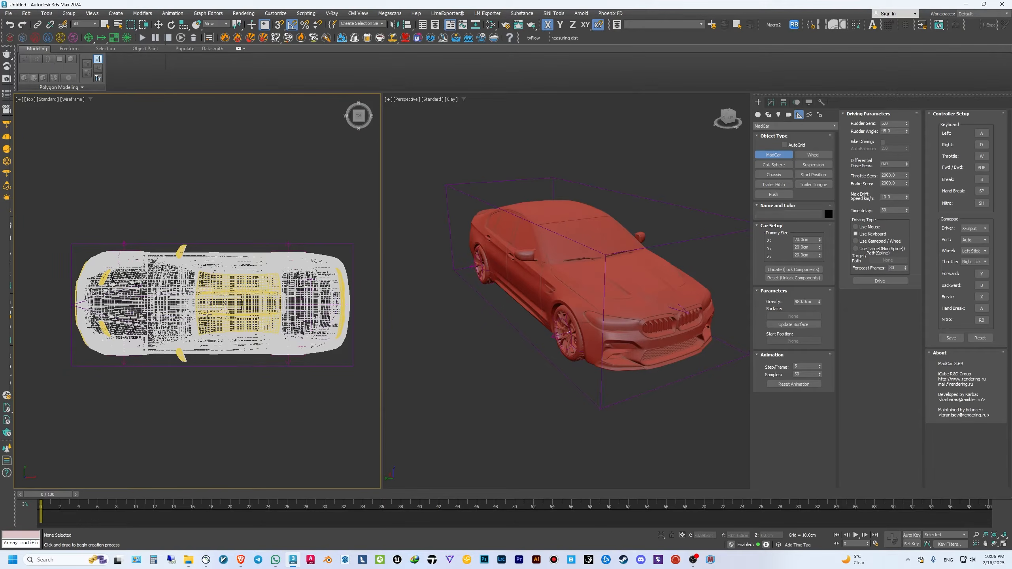
pyautogui.click(209, 312)
pyautogui.press('w')
pyautogui.moveTo(225, 299)
pyautogui.mouseDown()
pyautogui.moveTo(241, 286)
pyautogui.moveTo(237, 293)
pyautogui.mouseUp()
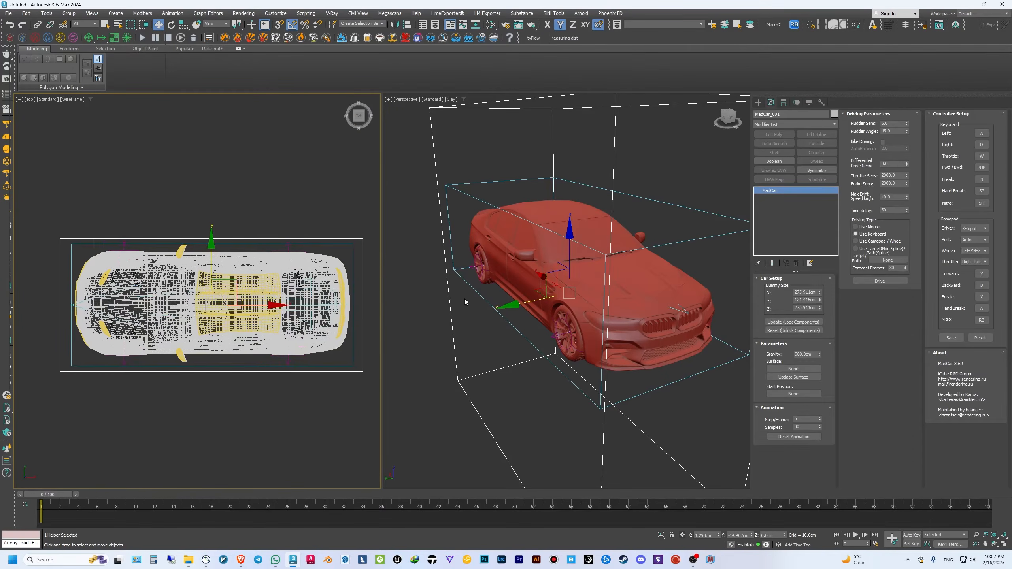
# - Set the MadCar helper's Z size to about 92 cm and raise it to enclose the chassis helper in the Front view
pyautogui.press('f')
pyautogui.moveTo(820, 308); pyautogui.dragTo(824, 313)
pyautogui.moveTo(256, 311); pyautogui.dragTo(261, 293)
pyautogui.moveTo(820, 309); pyautogui.dragTo(823, 312)
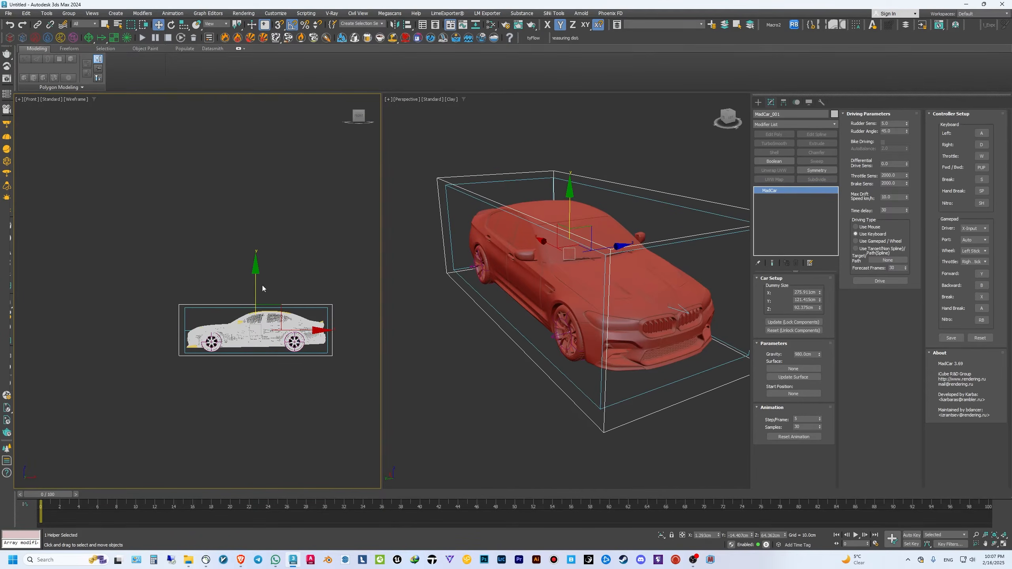
pyautogui.click(294, 412)
pyautogui.click(464, 365)
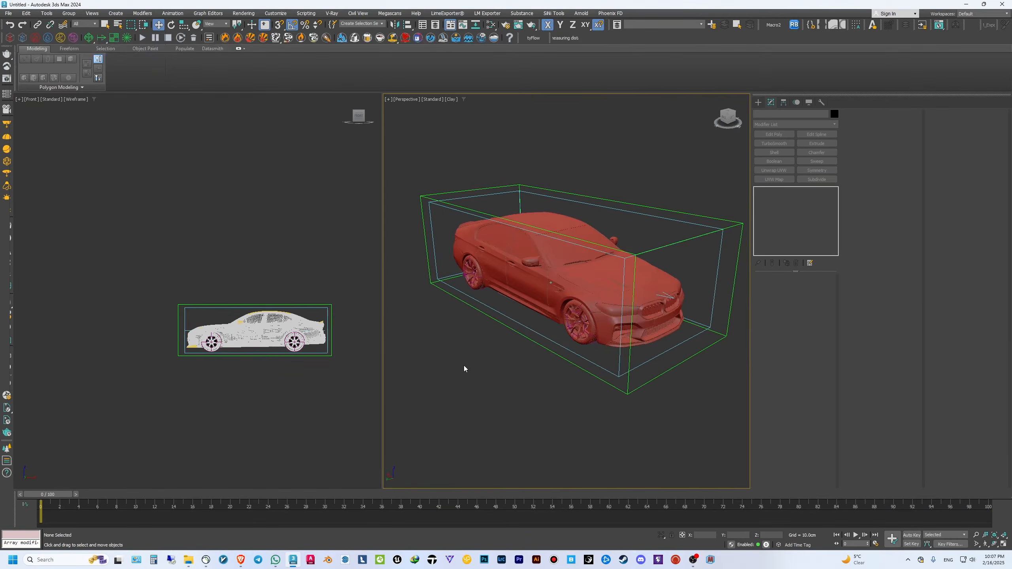
# - Create a large ground plane about 2424 cm long and 4136 cm wide around the car in the Perspective view
pyautogui.hotkey('alt', 'w')
pyautogui.moveTo(464, 369)
pyautogui.keyDown('alt'); pyautogui.mouseDown(button='middle')
pyautogui.moveTo(495, 384)
pyautogui.moveTo(414, 337)
pyautogui.moveTo(492, 377)
pyautogui.moveTo(467, 378)
pyautogui.mouseUp(button='middle'); pyautogui.keyUp('alt')
pyautogui.scroll(-4, 492, 377)
pyautogui.scroll(-3, 491, 377)
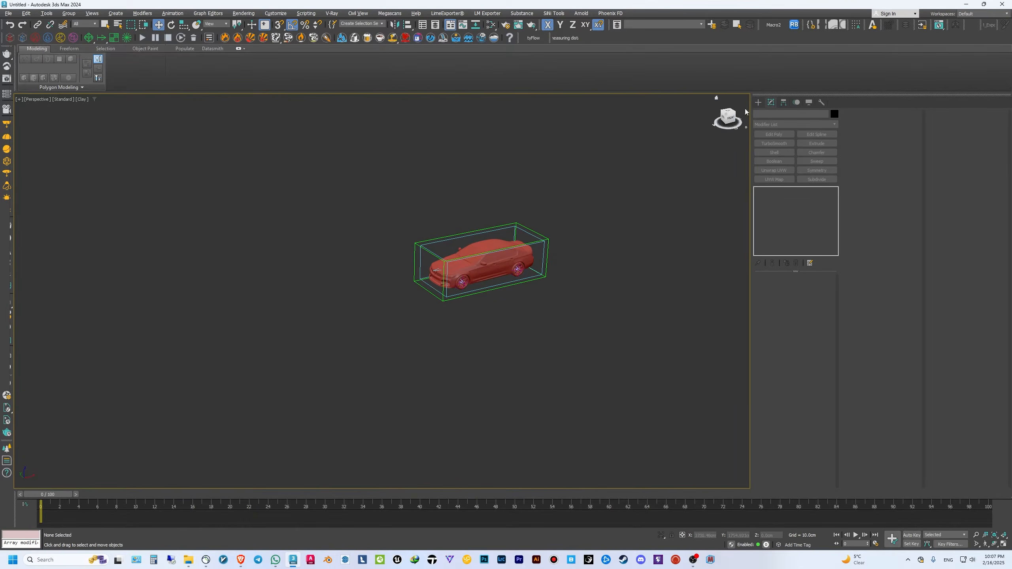
pyautogui.click(758, 102)
pyautogui.click(759, 115)
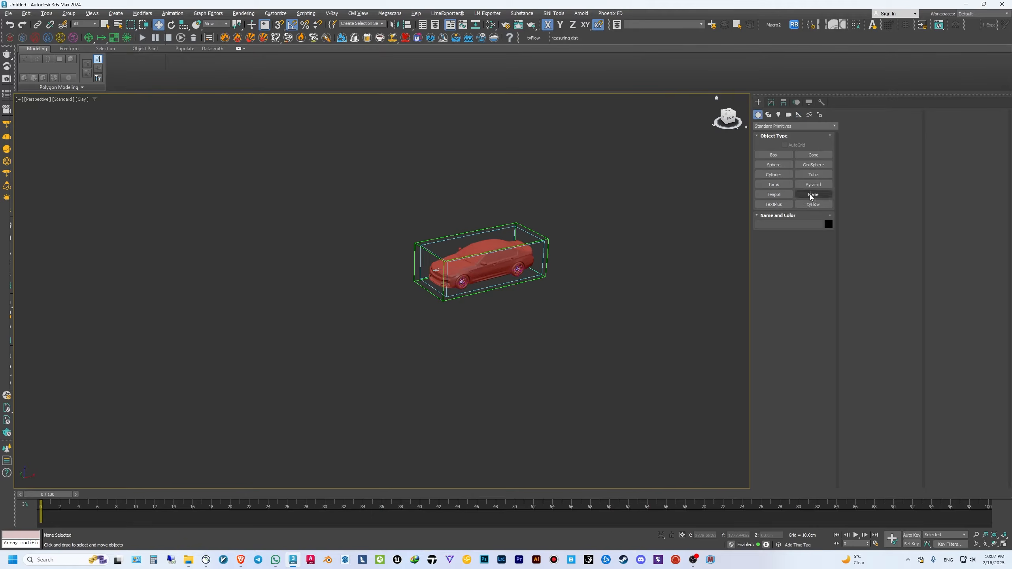
pyautogui.click(813, 194)
pyautogui.scroll(-2, 585, 196)
pyautogui.moveTo(583, 193); pyautogui.dragTo(314, 417)
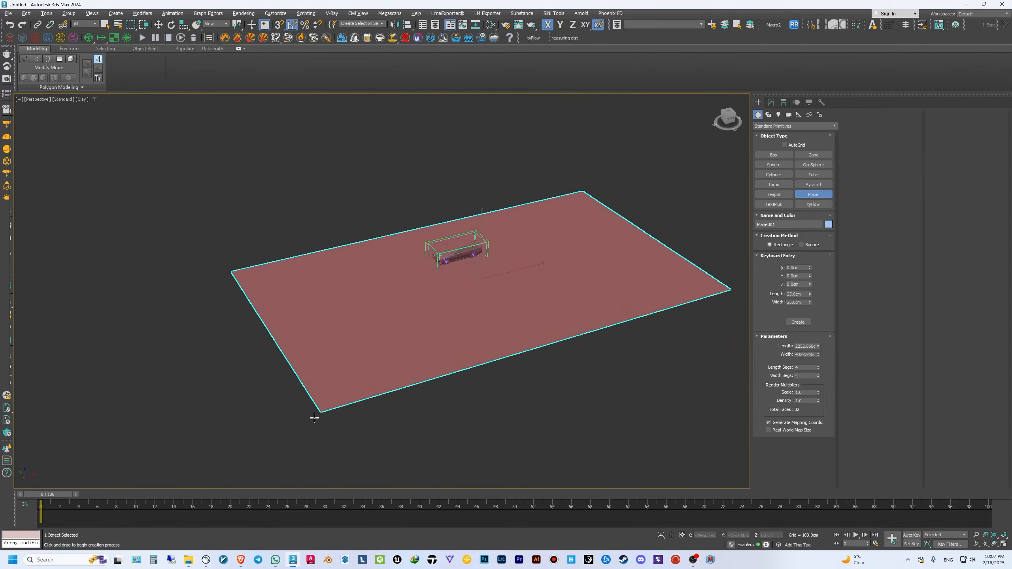
# - Lower the ground plane beneath the car's wheels to about -44 cm in Z
pyautogui.press('w')
pyautogui.scroll(3, 327, 383)
pyautogui.keyDown('alt'); pyautogui.moveTo(343, 359); pyautogui.dragTo(468, 271, button='middle'); pyautogui.keyUp('alt')
pyautogui.scroll(4, 518, 277)
pyautogui.keyDown('alt'); pyautogui.moveTo(550, 287); pyautogui.dragTo(496, 268, button='middle'); pyautogui.keyUp('alt')
pyautogui.moveTo(642, 249); pyautogui.dragTo(641, 268)
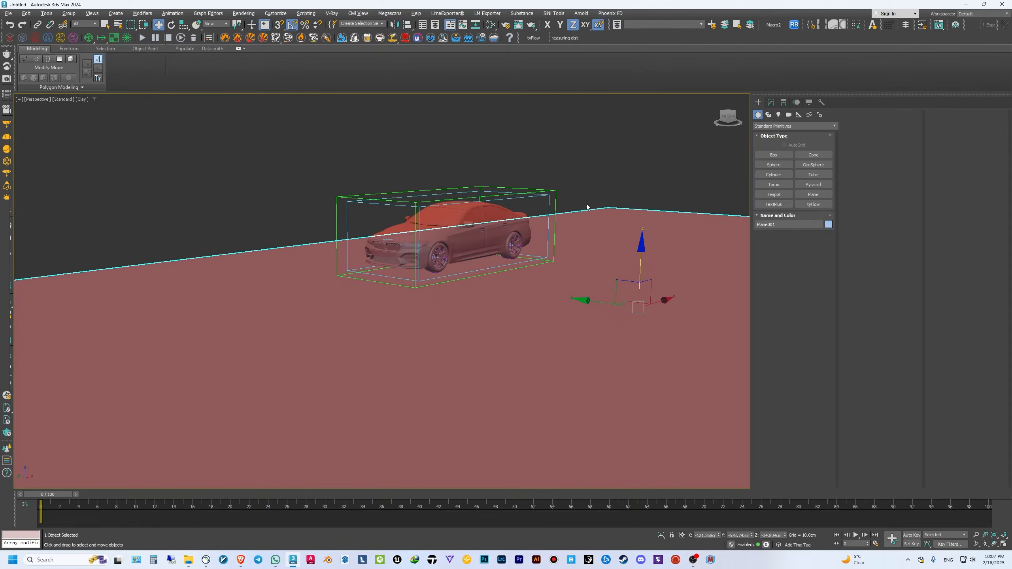
pyautogui.moveTo(642, 277); pyautogui.dragTo(647, 263)
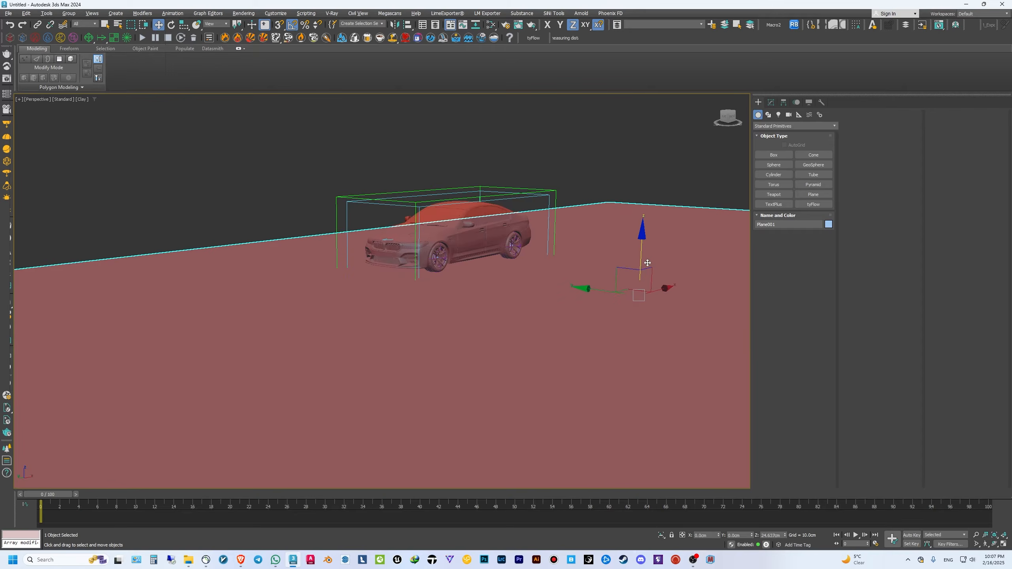
pyautogui.scroll(-5, 648, 271)
pyautogui.click(795, 126)
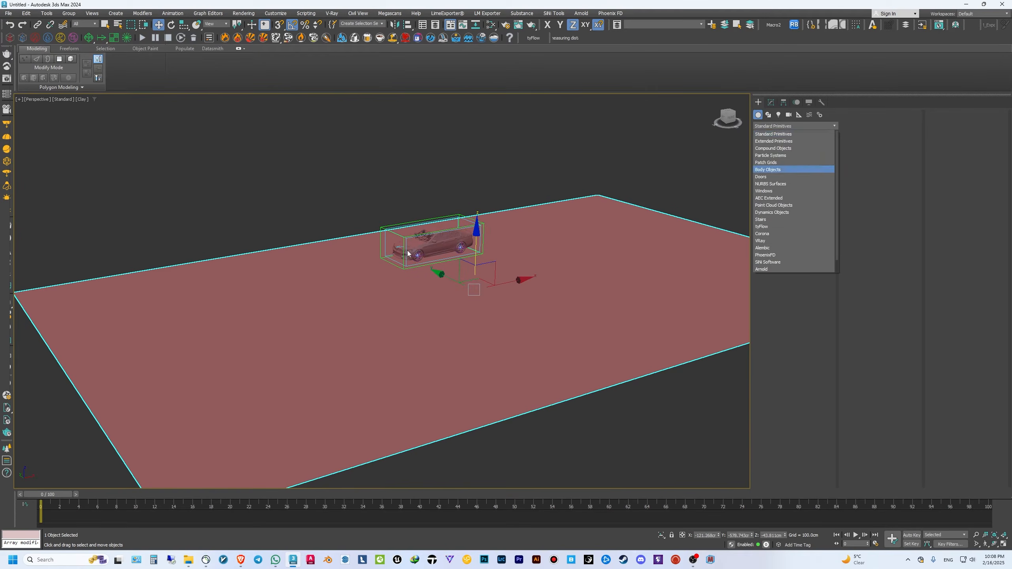
pyautogui.click(814, 127)
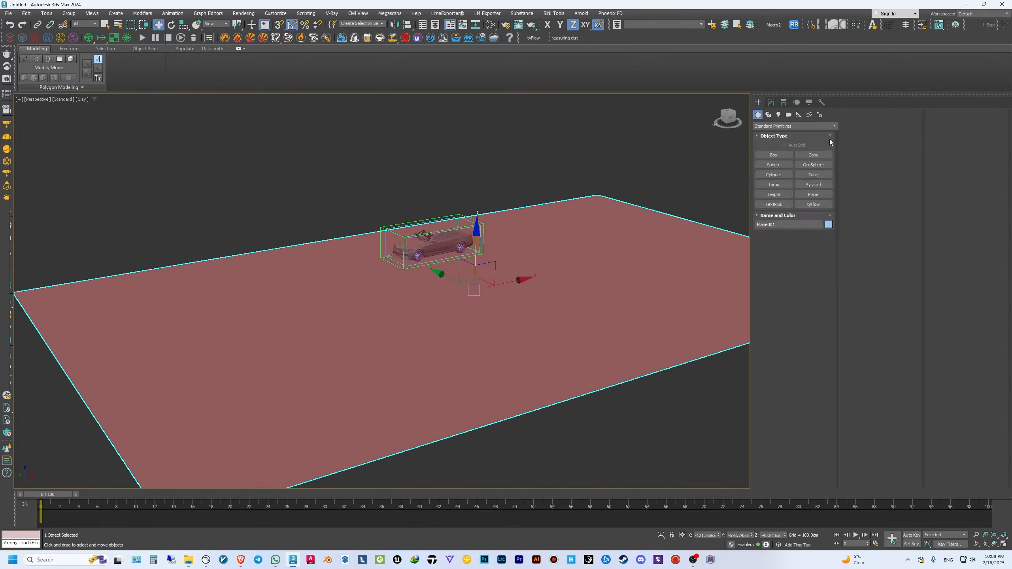
pyautogui.click(815, 127)
# - Add a Subdivide modifier to the ground plane and set its size to 50
pyautogui.click(772, 102)
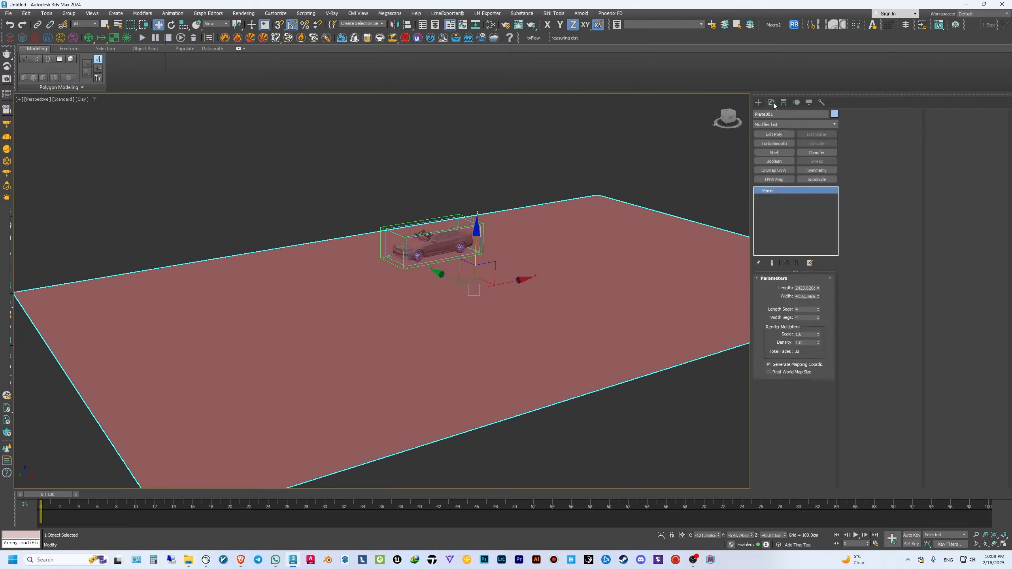
pyautogui.click(795, 125)
pyautogui.write('sub')
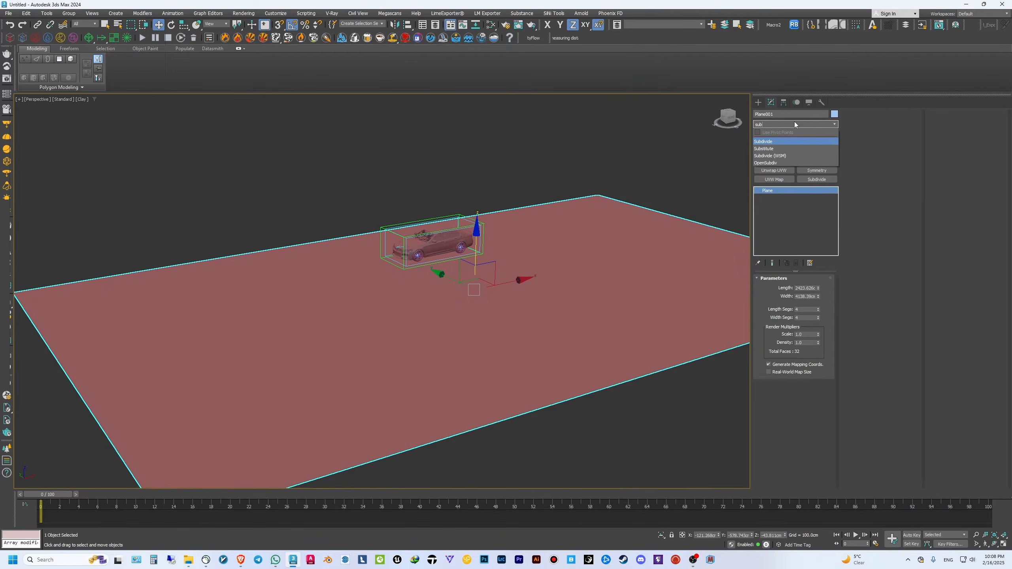
pyautogui.click(784, 142)
pyautogui.write('100')
pyautogui.press('Return')
pyautogui.moveTo(398, 302)
pyautogui.keyDown('alt'); pyautogui.mouseDown(button='middle')
pyautogui.moveTo(439, 305)
pyautogui.moveTo(485, 247)
pyautogui.mouseUp(button='middle'); pyautogui.keyUp('alt')
pyautogui.write('50')
pyautogui.press('Return')
# - Add a Noise modifier to the ground plane and set its X, Y and Z strength to 100 cm
pyautogui.click(799, 126)
pyautogui.write('noi')
pyautogui.click(784, 142)
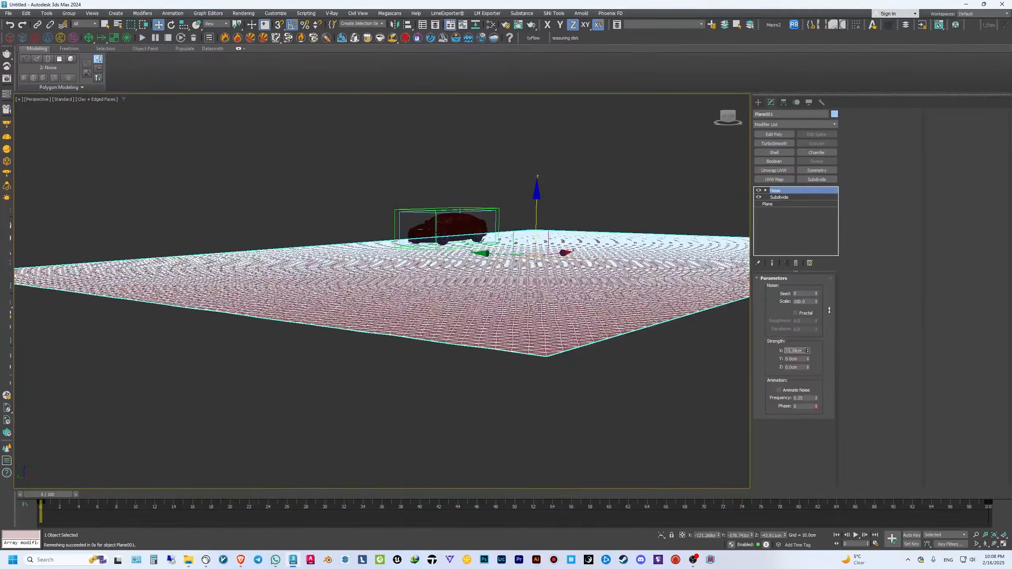
pyautogui.moveTo(808, 351); pyautogui.dragTo(807, 319)
pyautogui.rightClick(808, 351)
pyautogui.doubleClick(795, 351)
pyautogui.write('150')
pyautogui.press('Tab')
pyautogui.write('150')
pyautogui.press('Tab')
pyautogui.write('100')
pyautogui.press('Return')
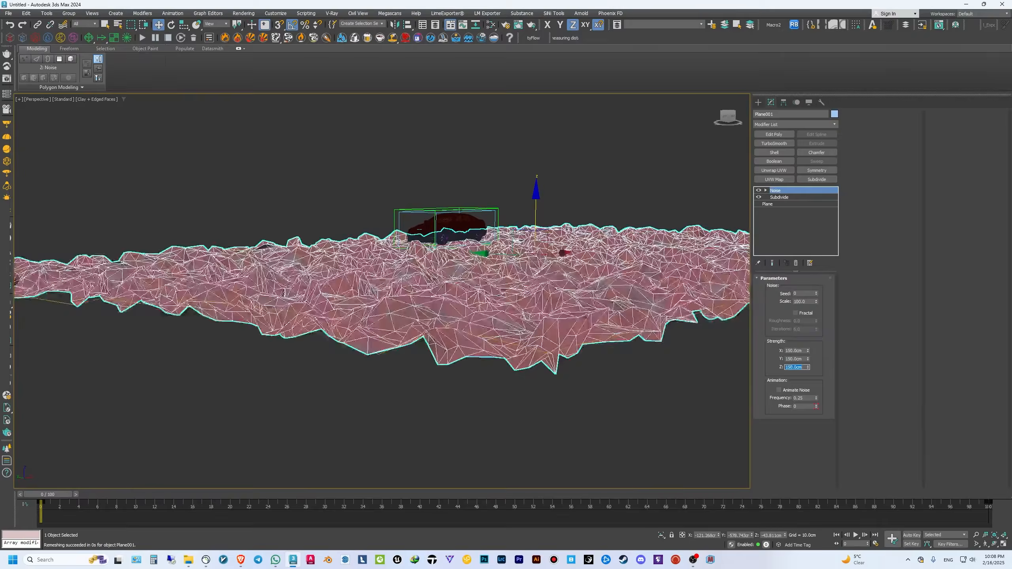
# - Increase the Noise scale until the ground plane forms broad, smooth hills, and deselect it
pyautogui.keyDown('alt'); pyautogui.moveTo(446, 279); pyautogui.dragTo(474, 319, button='middle'); pyautogui.keyUp('alt')
pyautogui.moveTo(816, 302); pyautogui.dragTo(861, 135)
pyautogui.keyDown('alt'); pyautogui.moveTo(558, 287); pyautogui.dragTo(422, 295, button='middle'); pyautogui.keyUp('alt')
pyautogui.click(565, 114)
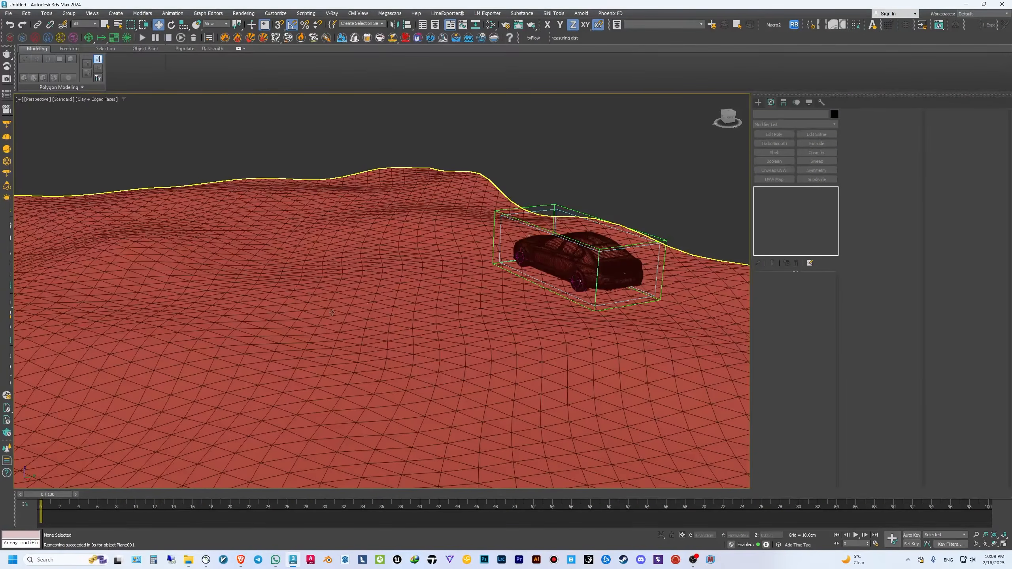
# - Examine how the car and its chassis and MadCar helpers sit on the hilly ground from several angles
pyautogui.keyDown('alt'); pyautogui.moveTo(470, 262); pyautogui.dragTo(561, 270, button='middle'); pyautogui.keyUp('alt')
pyautogui.scroll(4, 457, 273)
pyautogui.scroll(-4, 403, 279)
pyautogui.keyDown('alt'); pyautogui.moveTo(288, 351); pyautogui.dragTo(327, 345, button='middle'); pyautogui.keyUp('alt')
pyautogui.scroll(4, 327, 344)
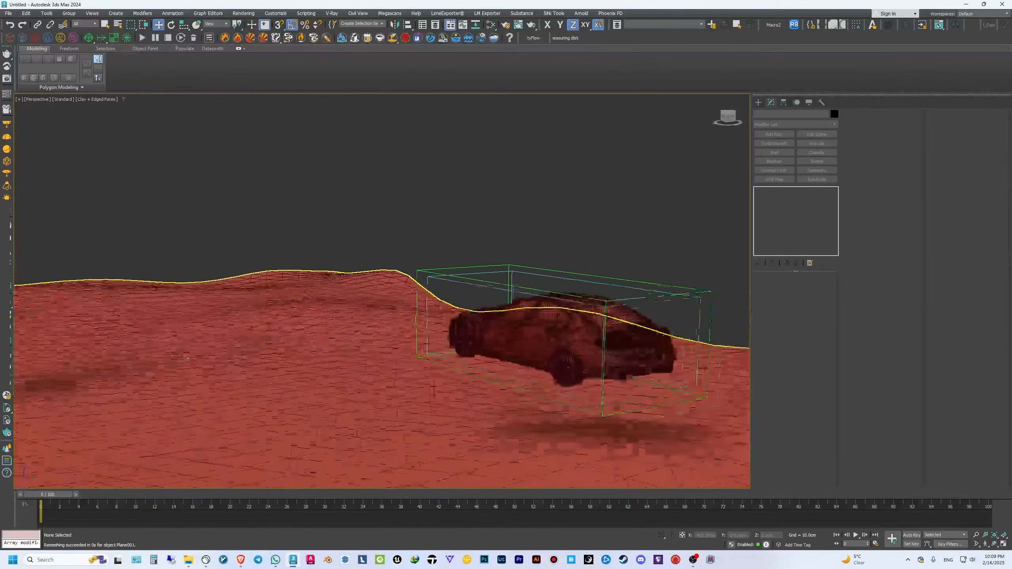
pyautogui.moveTo(590, 305); pyautogui.dragTo(518, 288, button='middle')
pyautogui.scroll(2, 518, 288)
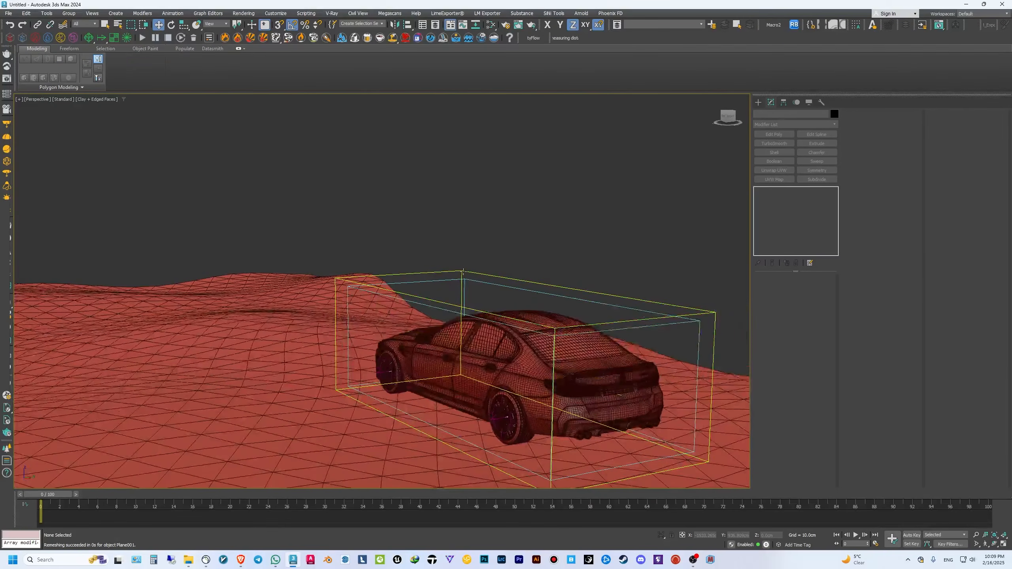
pyautogui.keyDown('alt'); pyautogui.moveTo(463, 272); pyautogui.dragTo(604, 245, button='middle'); pyautogui.keyUp('alt')
pyautogui.scroll(2, 619, 239)
pyautogui.scroll(3, 604, 245)
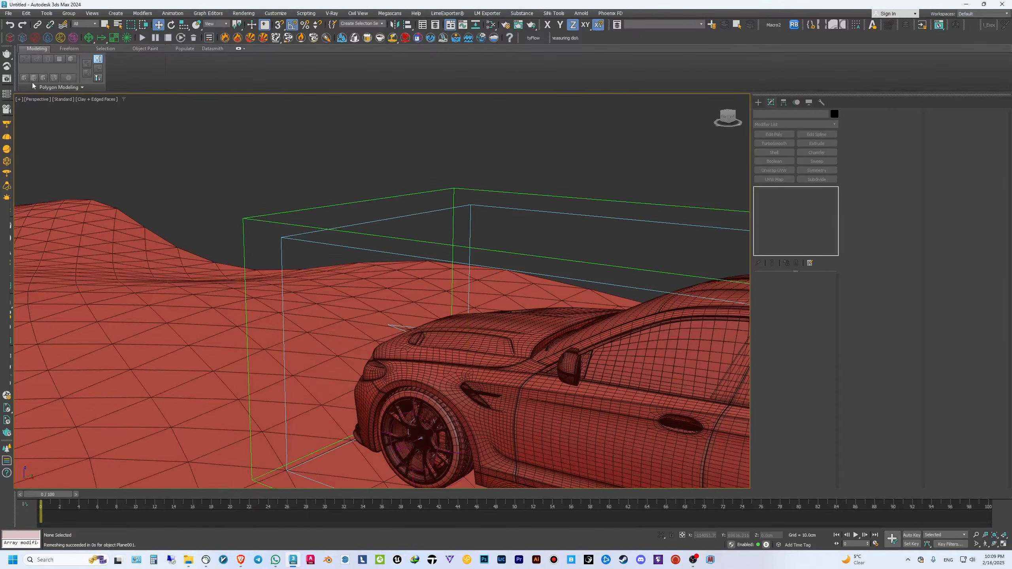
# - Link the chassis helper to the surrounding MadCar helper as its parent
pyautogui.click(37, 25)
pyautogui.moveTo(469, 221); pyautogui.dragTo(453, 190)
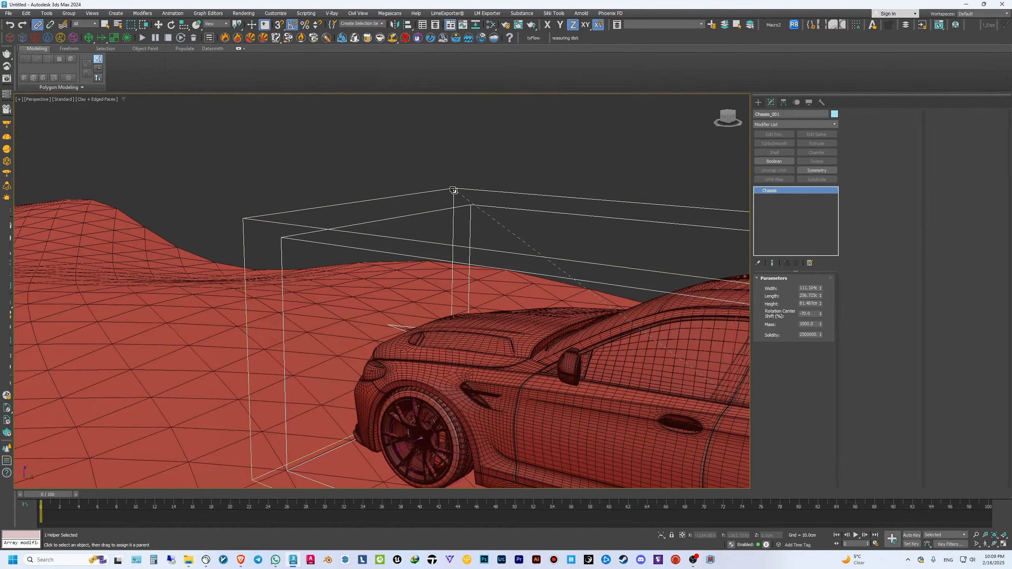
pyautogui.click(550, 161)
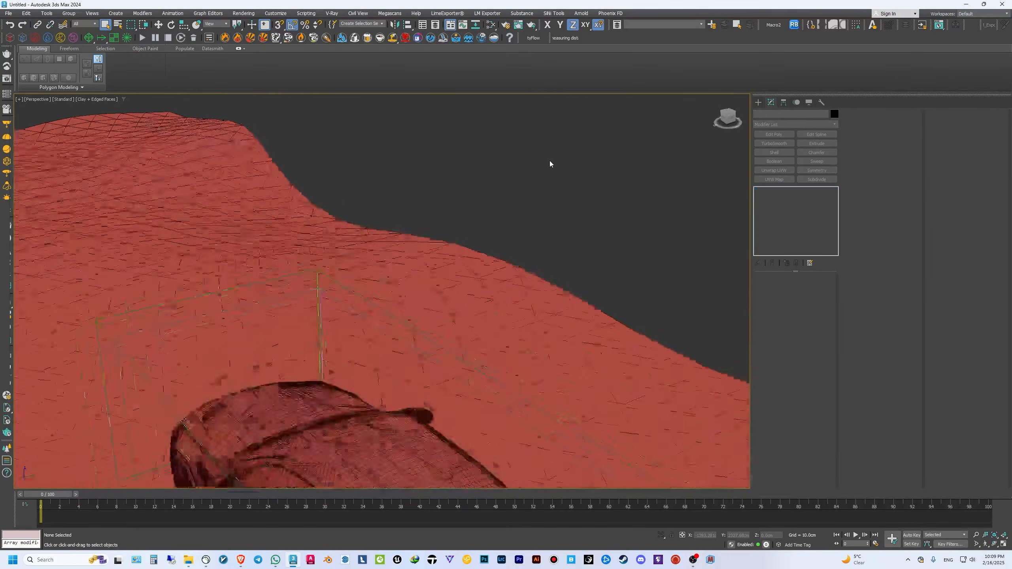
pyautogui.keyDown('alt'); pyautogui.moveTo(584, 280); pyautogui.dragTo(465, 242, button='middle'); pyautogui.keyUp('alt')
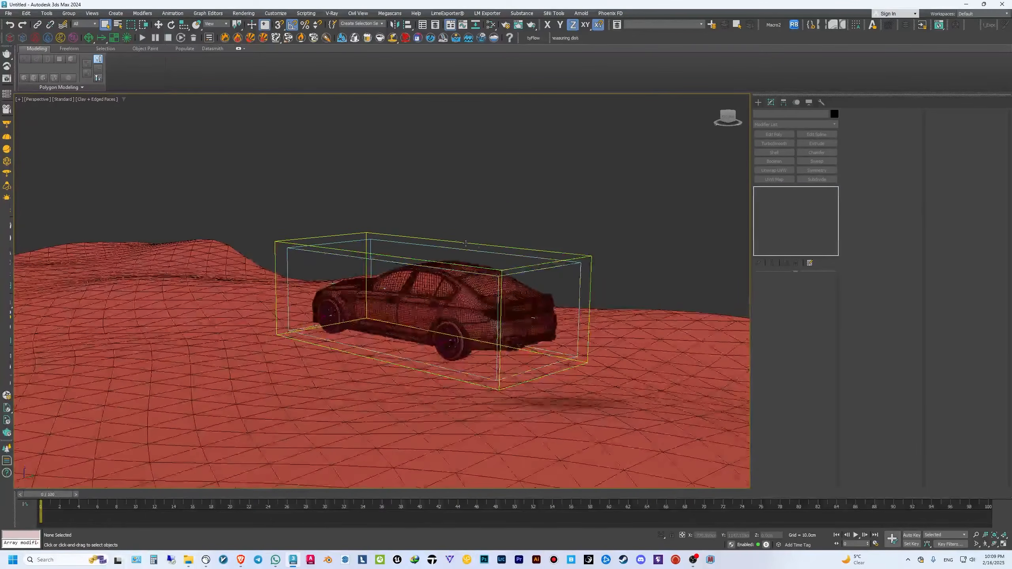
# - Assign the hilly ground plane as the driving surface of the MadCar helper
pyautogui.click(395, 236)
pyautogui.scroll(5, 396, 224)
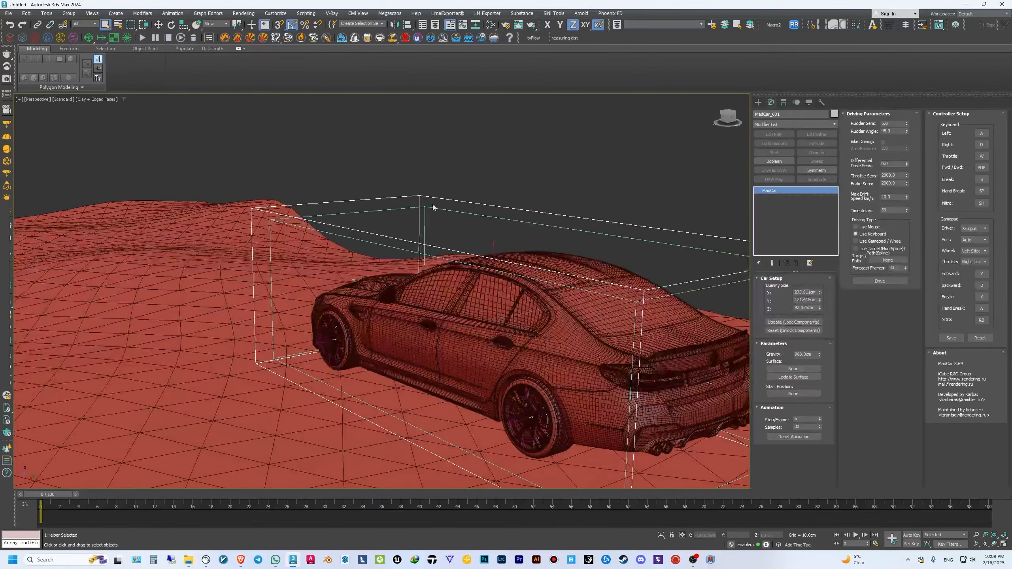
pyautogui.keyDown('alt'); pyautogui.moveTo(430, 205); pyautogui.dragTo(600, 224, button='middle'); pyautogui.keyUp('alt')
pyautogui.keyDown('alt'); pyautogui.moveTo(583, 226); pyautogui.dragTo(773, 375, button='middle'); pyautogui.keyUp('alt')
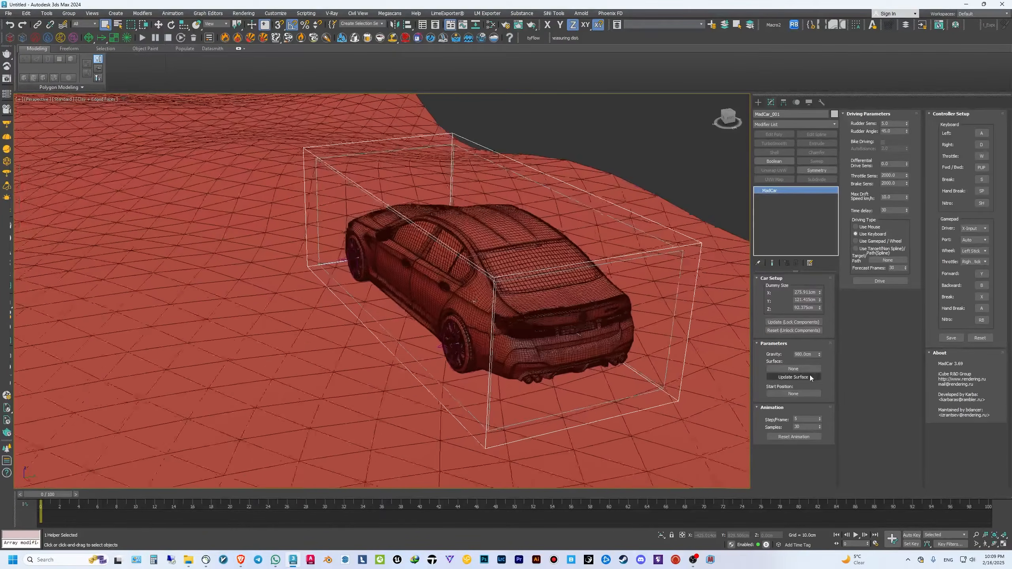
pyautogui.keyDown('alt'); pyautogui.moveTo(230, 356); pyautogui.dragTo(295, 333, button='middle'); pyautogui.keyUp('alt')
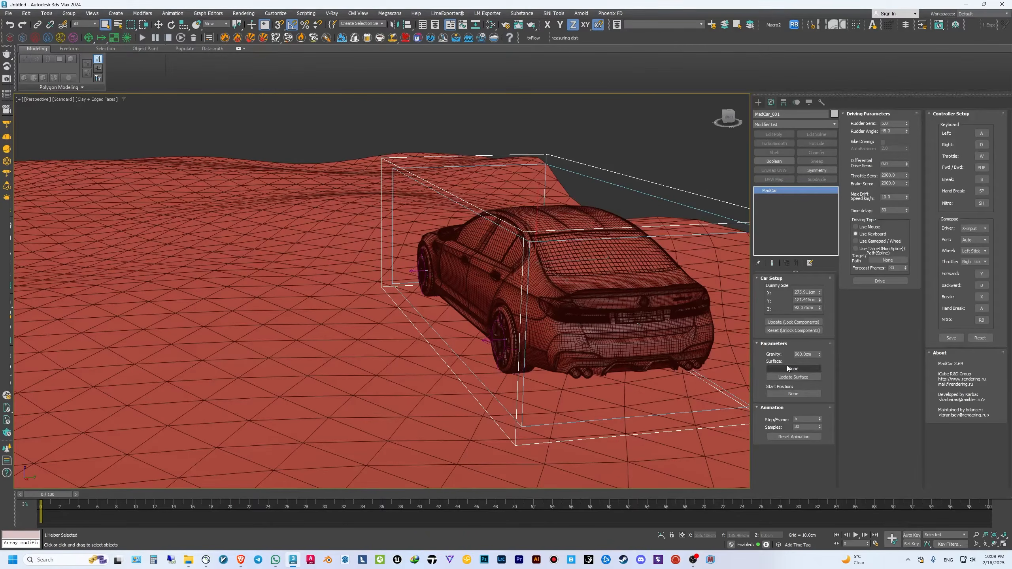
pyautogui.click(800, 369)
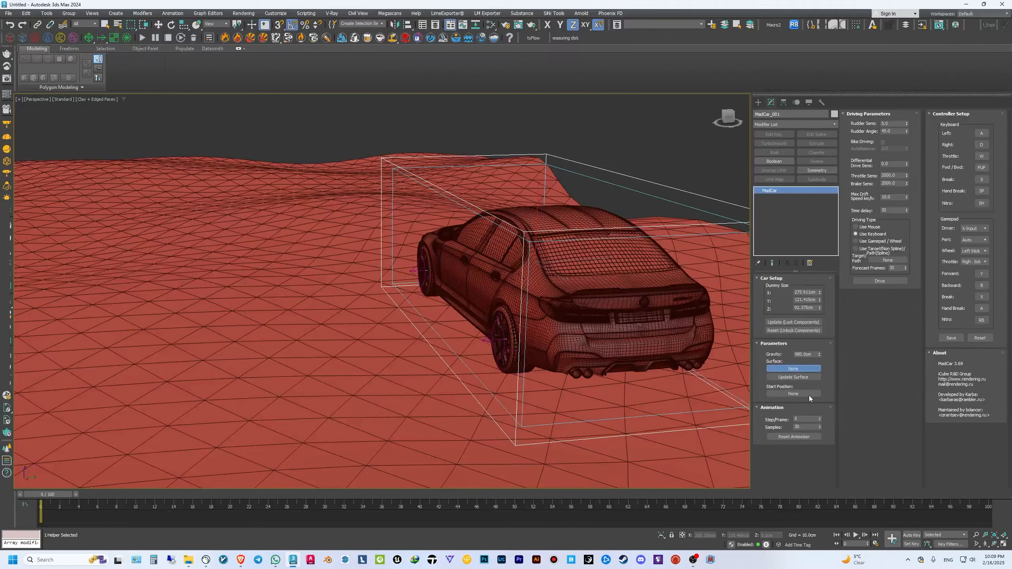
pyautogui.click(305, 361)
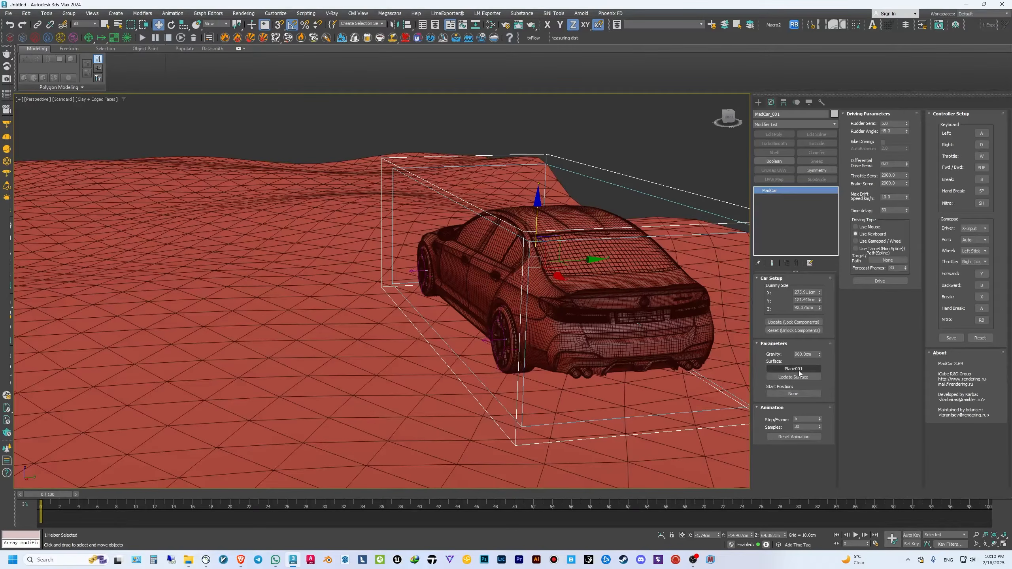
# - Lock the MadCar helper's components, run a first drive test on the hills, and return the timeline to frame 0
pyautogui.click(800, 321)
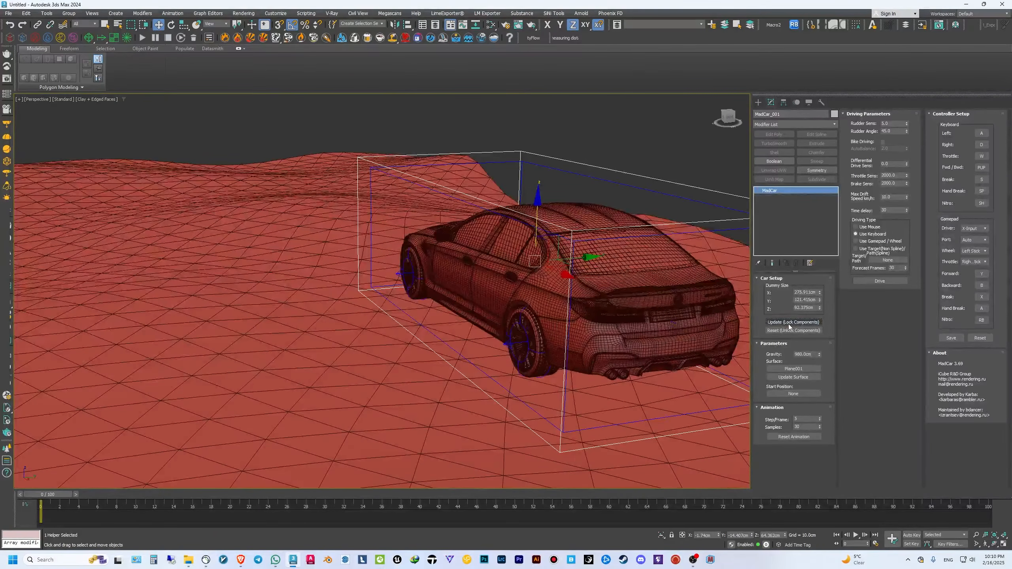
pyautogui.click(558, 138)
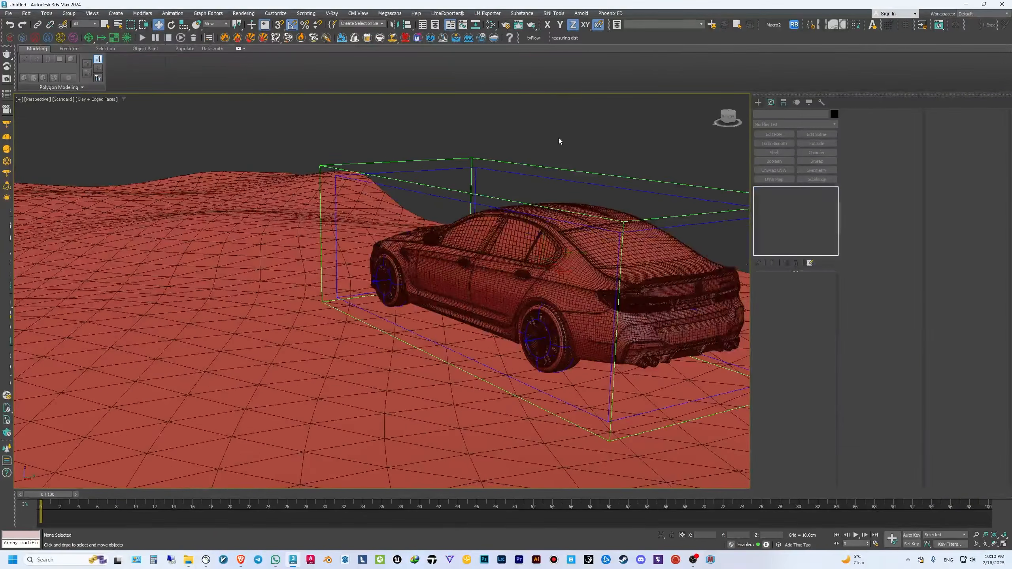
pyautogui.click(552, 163)
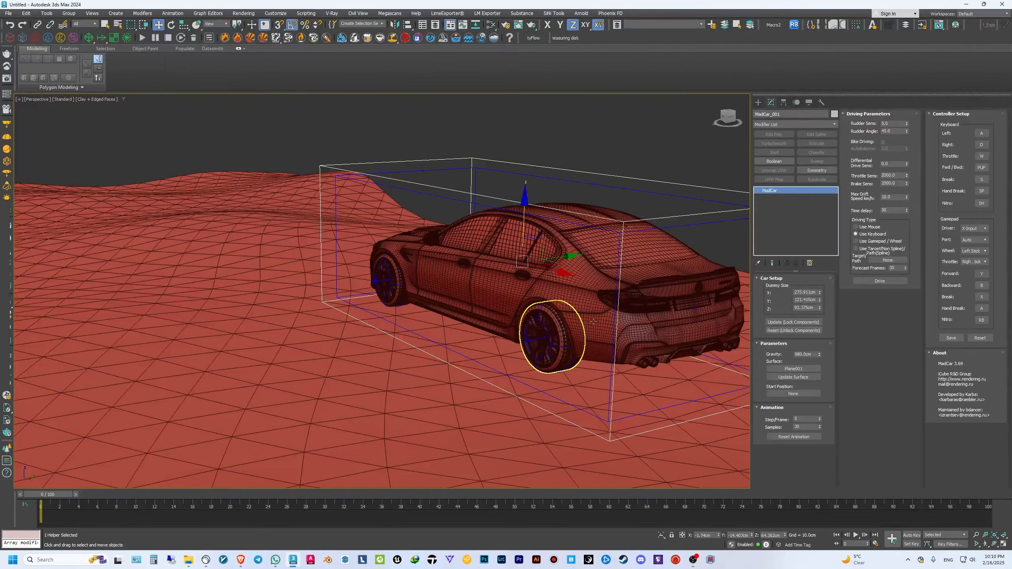
pyautogui.click(880, 281)
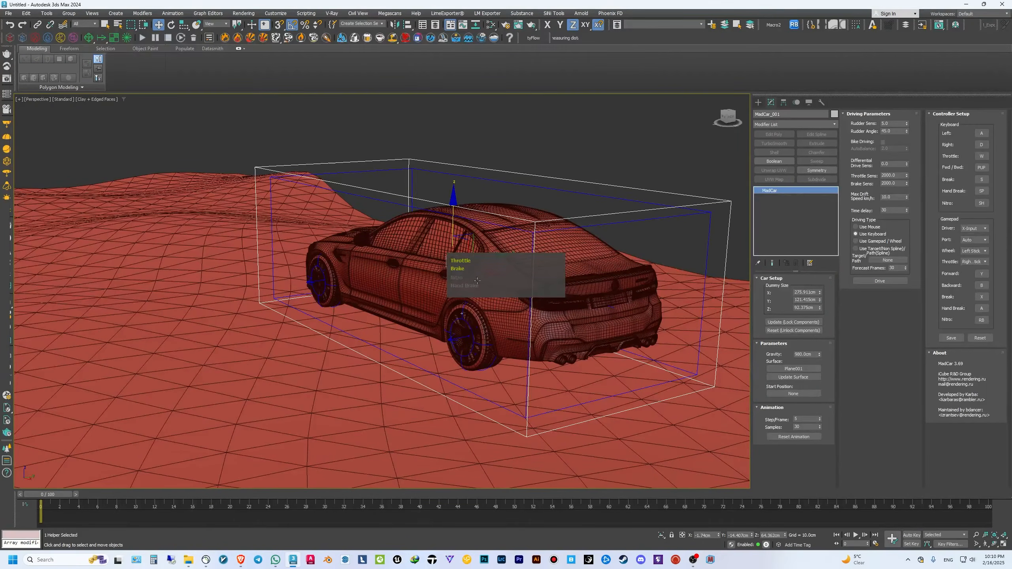
pyautogui.keyDown('alt'); pyautogui.moveTo(477, 281); pyautogui.dragTo(501, 271, button='middle'); pyautogui.keyUp('alt')
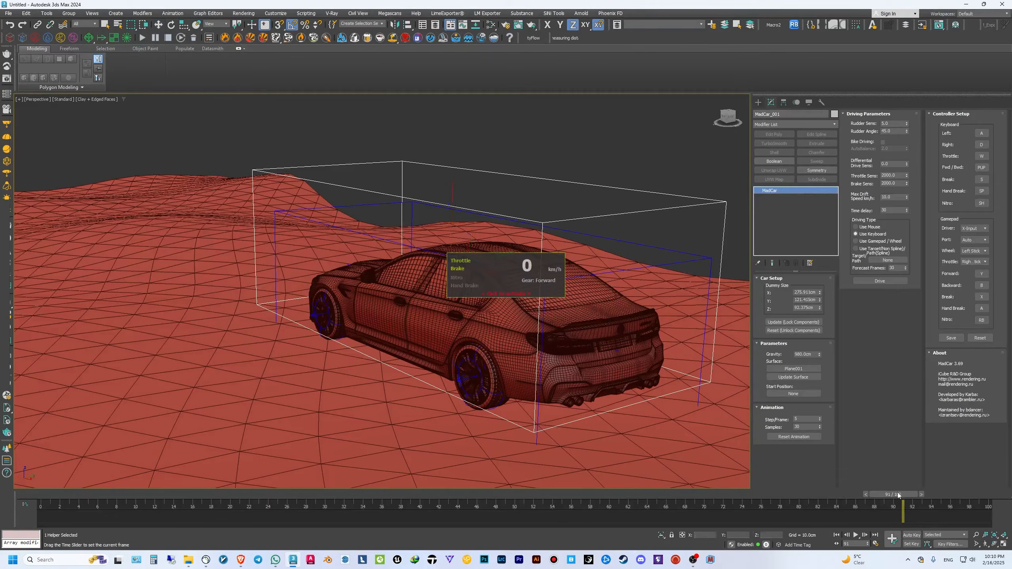
pyautogui.moveTo(898, 495); pyautogui.dragTo(44, 479)
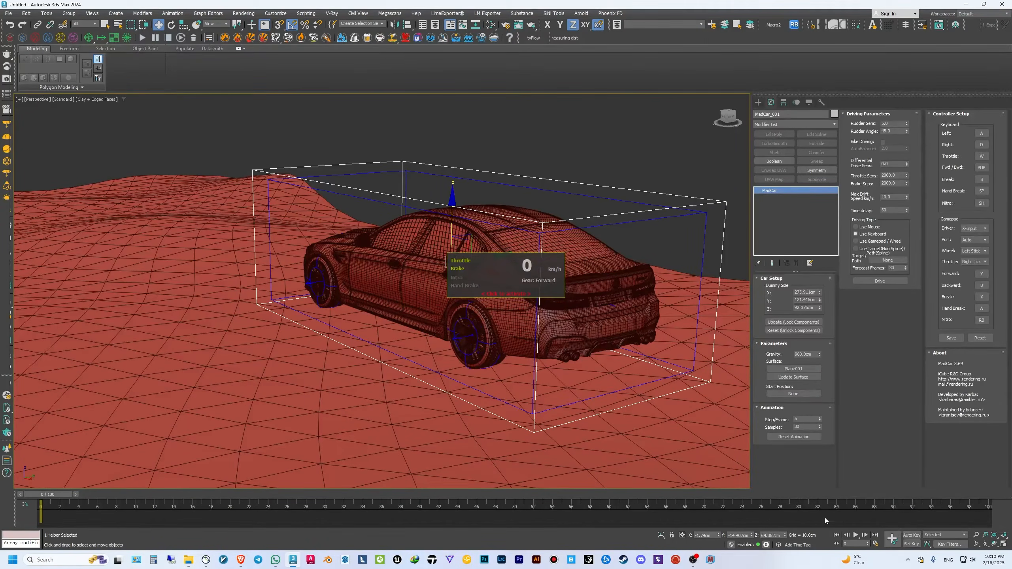
# - Extend the animation's end time to 1000 frames, keeping the timeline at frame 0
pyautogui.click(875, 544)
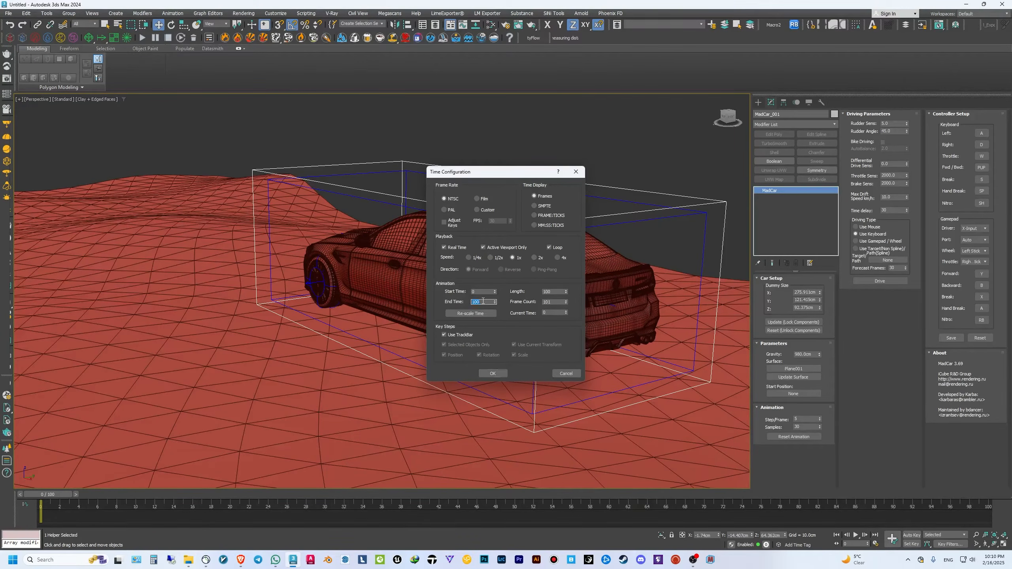
pyautogui.click(493, 374)
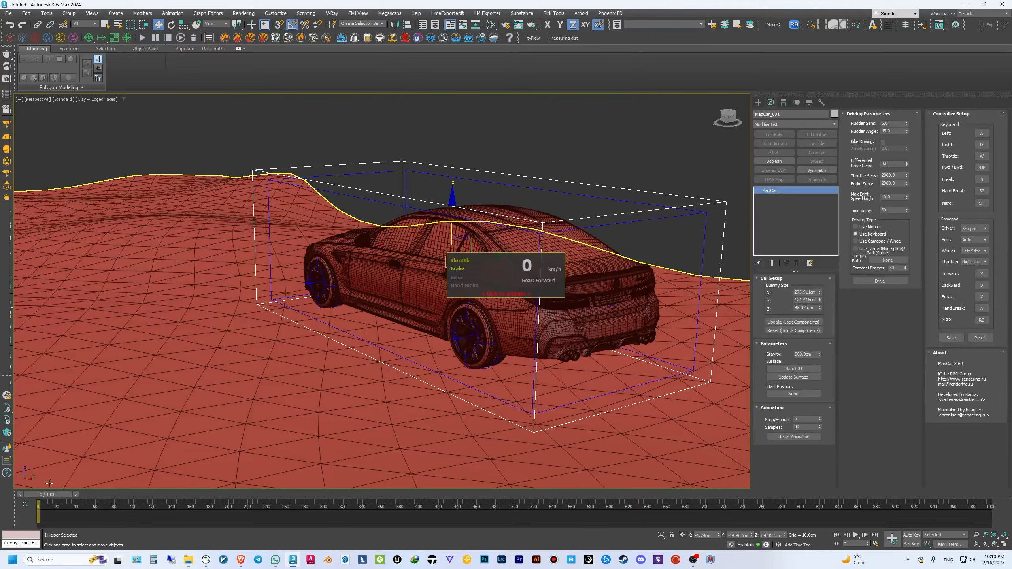
pyautogui.moveTo(49, 494); pyautogui.dragTo(23, 496)
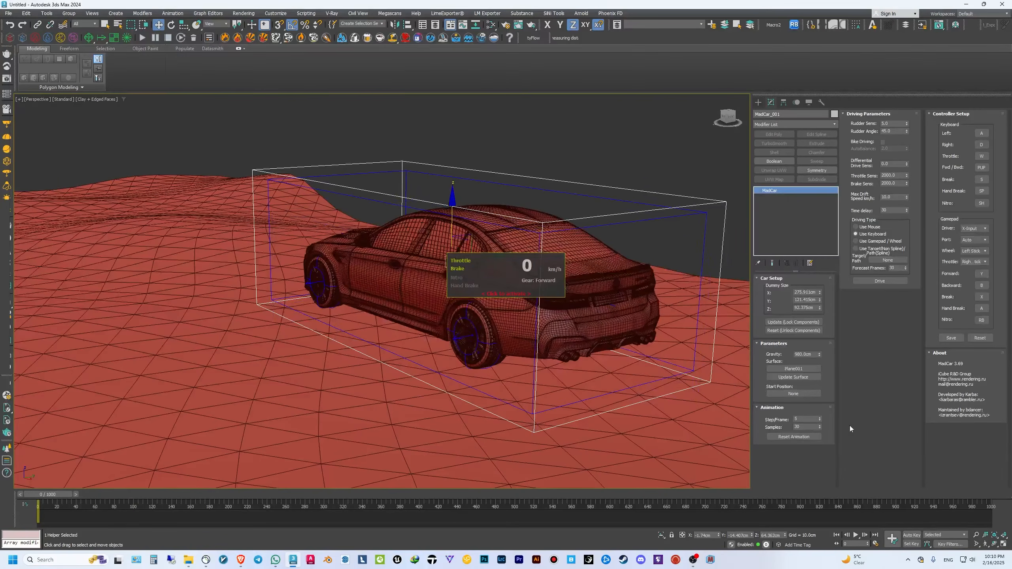
# - Update the locked MadCar components, try driving the car forward, and rewind to frame 0
pyautogui.click(807, 322)
pyautogui.press('Return')
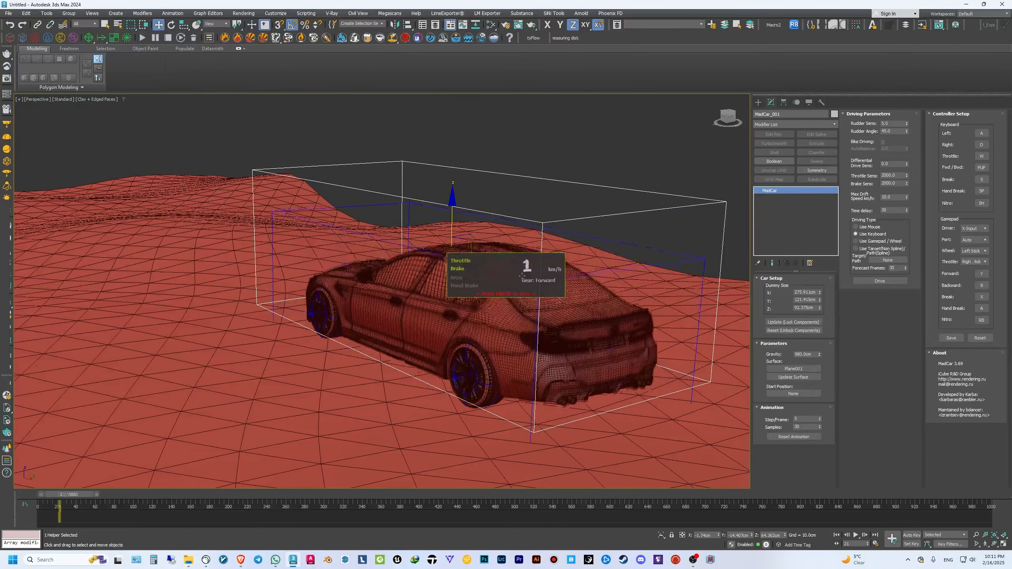
pyautogui.press('w')
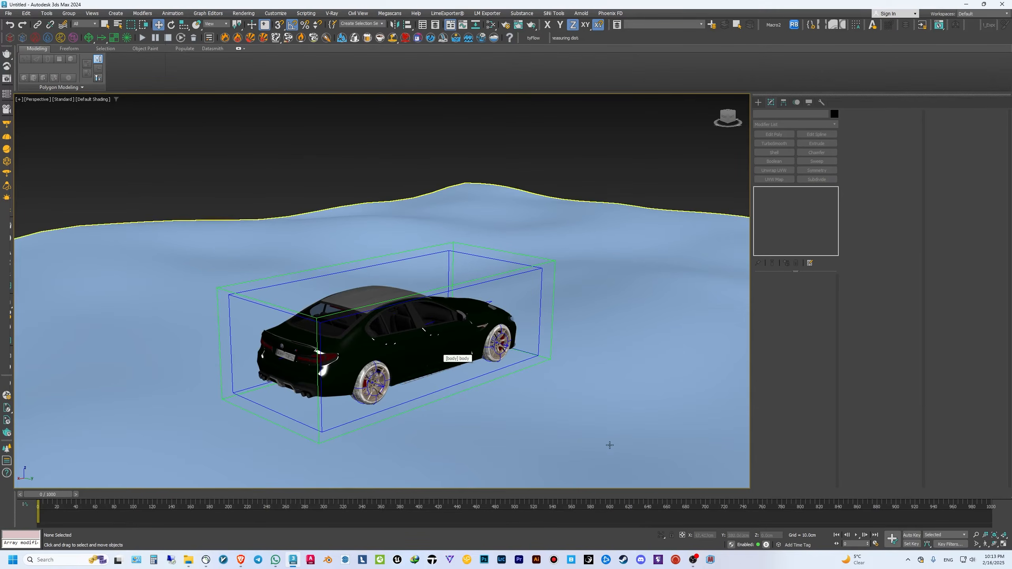
pyautogui.moveTo(44, 499)
pyautogui.mouseDown()
pyautogui.moveTo(214, 487)
pyautogui.moveTo(452, 494)
pyautogui.moveTo(40, 494)
pyautogui.mouseUp()
# - Select the outer MadCar helper, update its locked components again, and start a keyboard driving session
pyautogui.press('w')
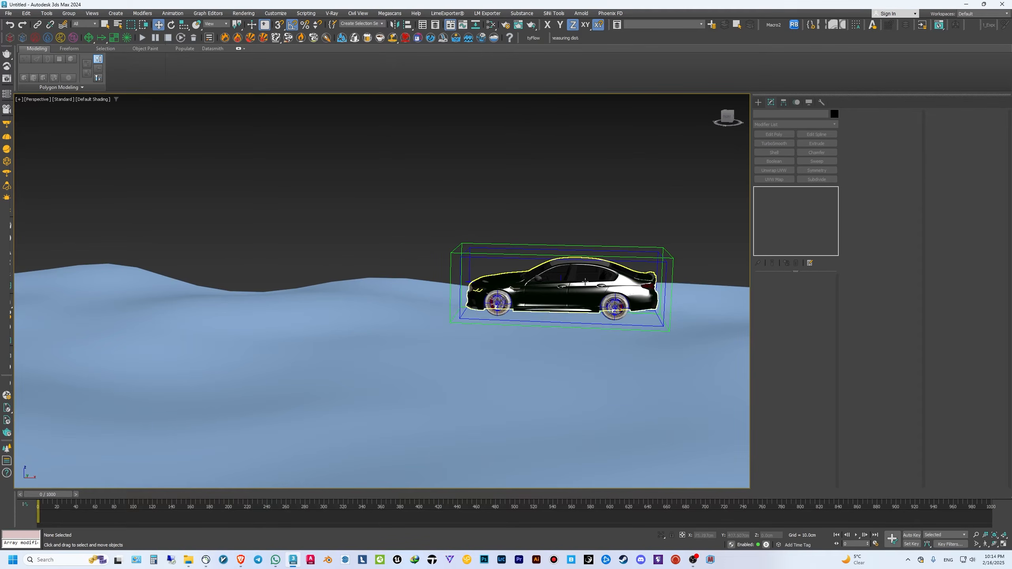
pyautogui.press('w')
pyautogui.click(461, 244)
pyautogui.keyDown('alt'); pyautogui.moveTo(462, 244); pyautogui.dragTo(534, 252, button='middle'); pyautogui.keyUp('alt')
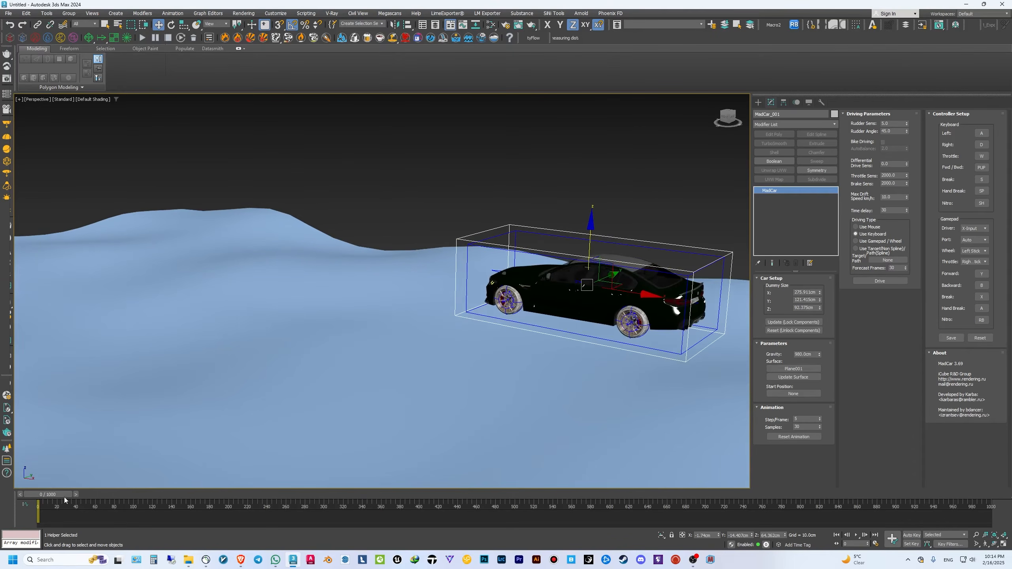
pyautogui.click(796, 321)
pyautogui.click(880, 281)
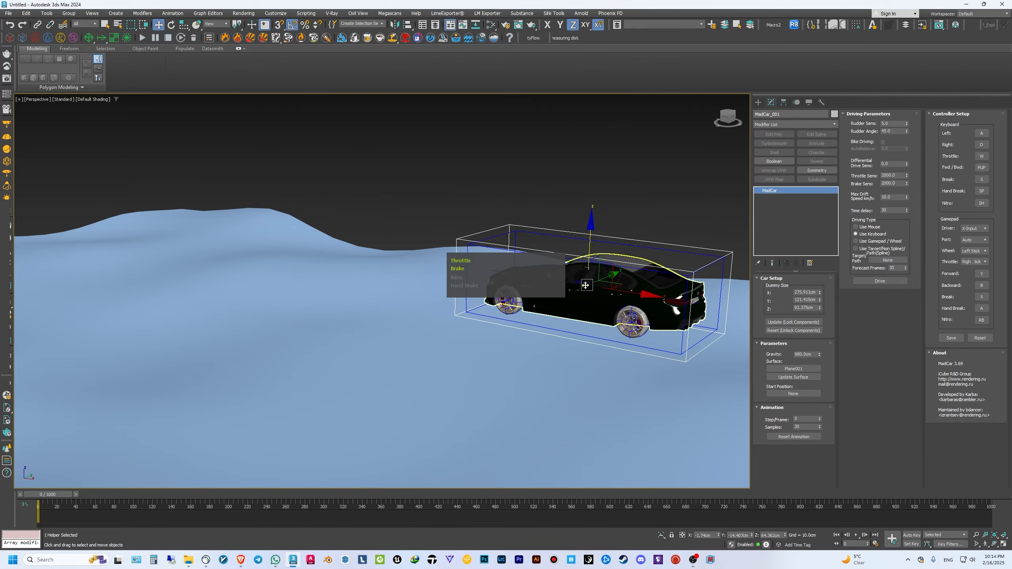
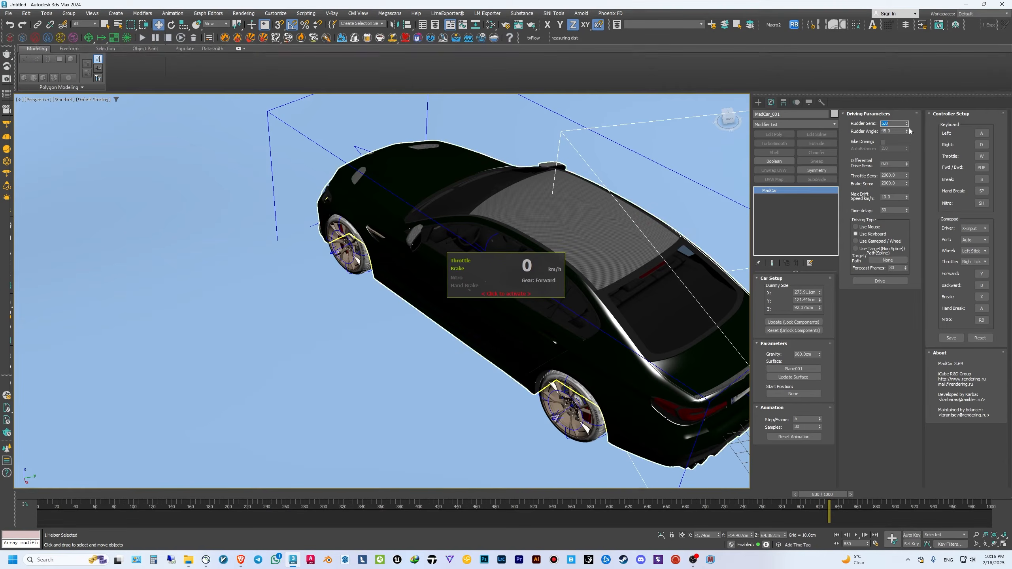
# - Test-drive the car from frame 0 with Rudder Sens raised to 15 and to 25, and stop the simulation
pyautogui.write('15')
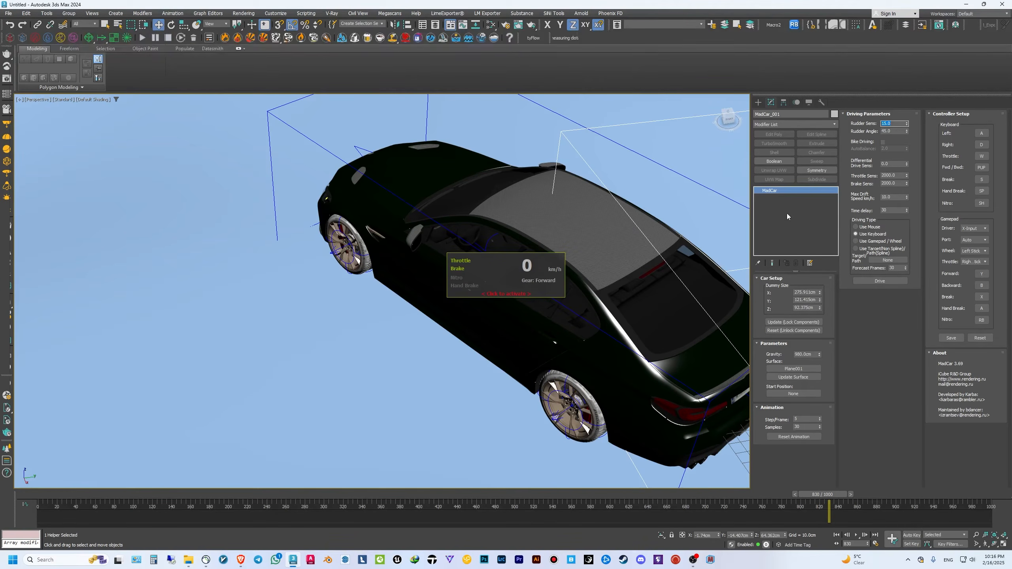
pyautogui.moveTo(820, 512); pyautogui.dragTo(39, 503)
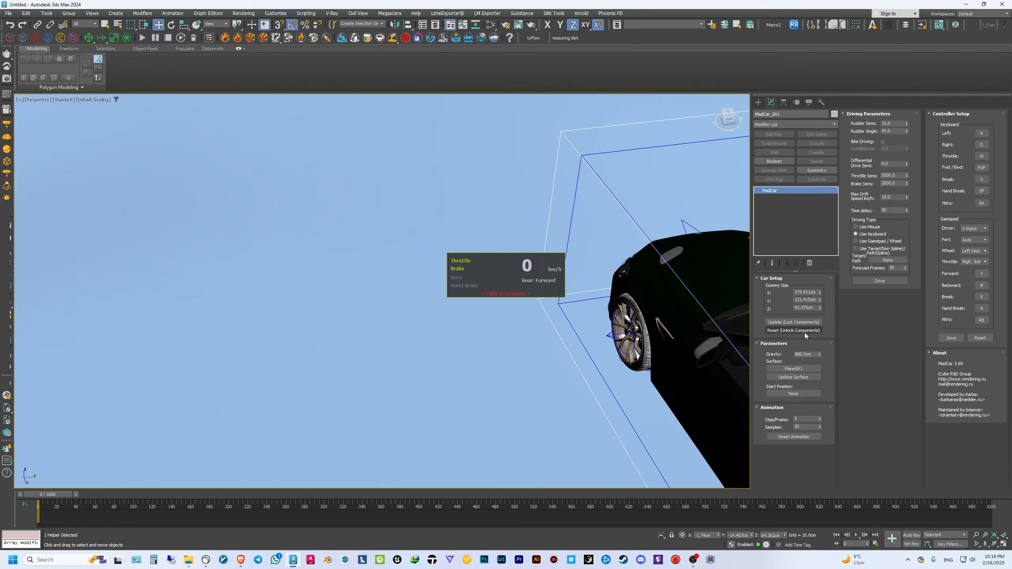
pyautogui.click(880, 282)
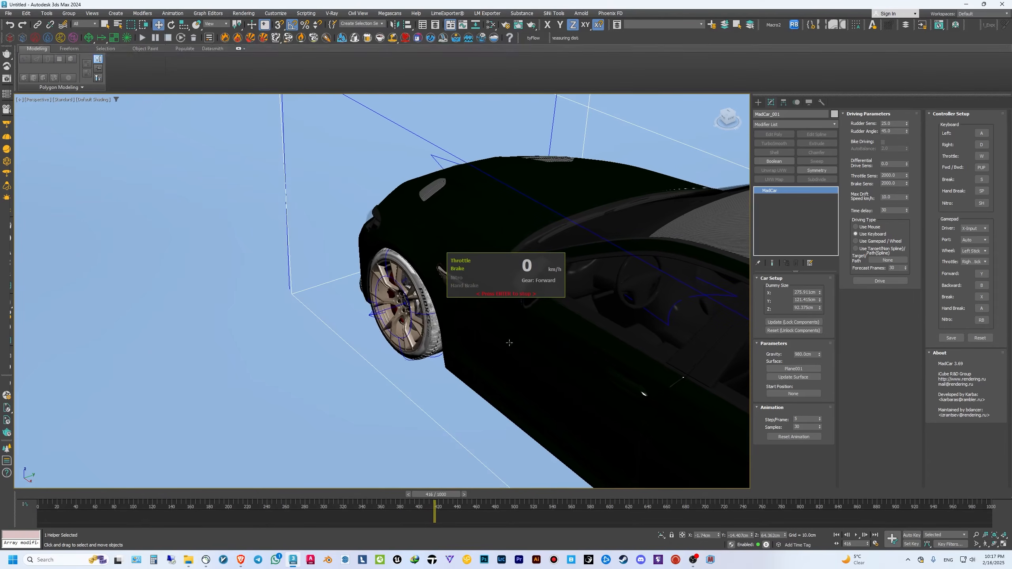
pyautogui.press('Return')
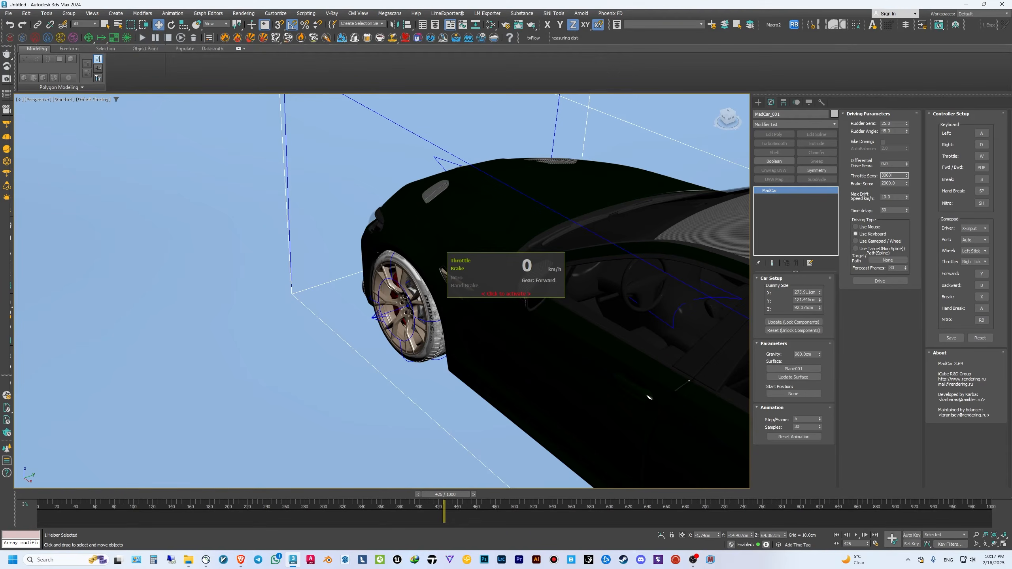
# - Set Throttle Sens to 3000 and drive the car forward over the hills with a right turn, ending the simulation
pyautogui.click(525, 286)
pyautogui.press('w')
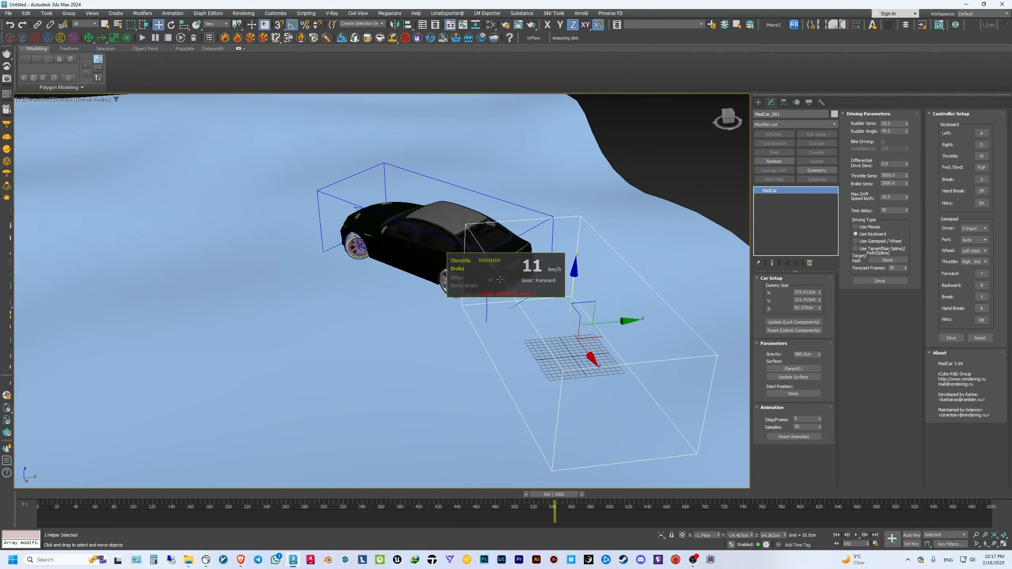
pyautogui.press('d')
pyautogui.press('w')
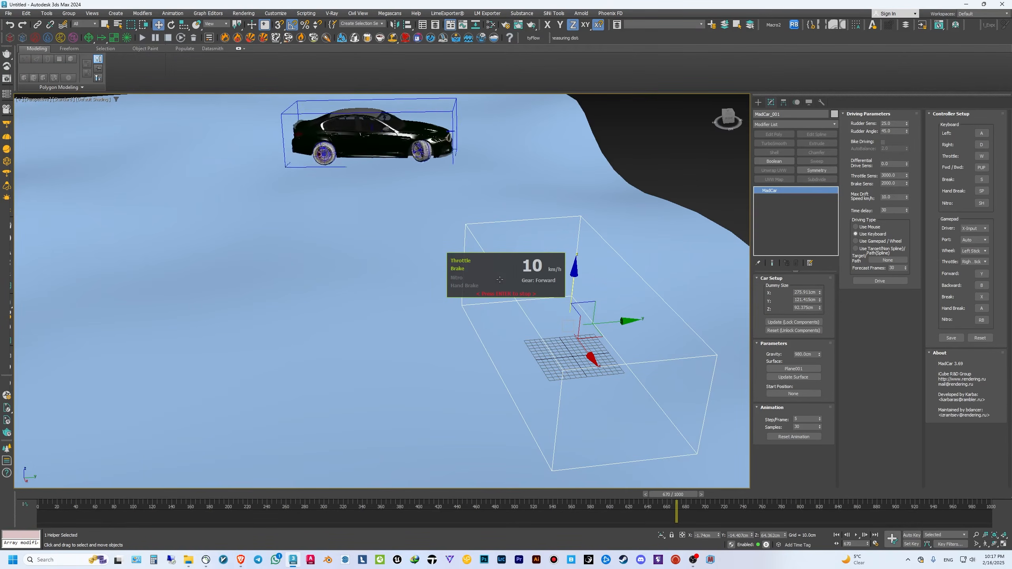
pyautogui.press('w')
pyautogui.press('Return')
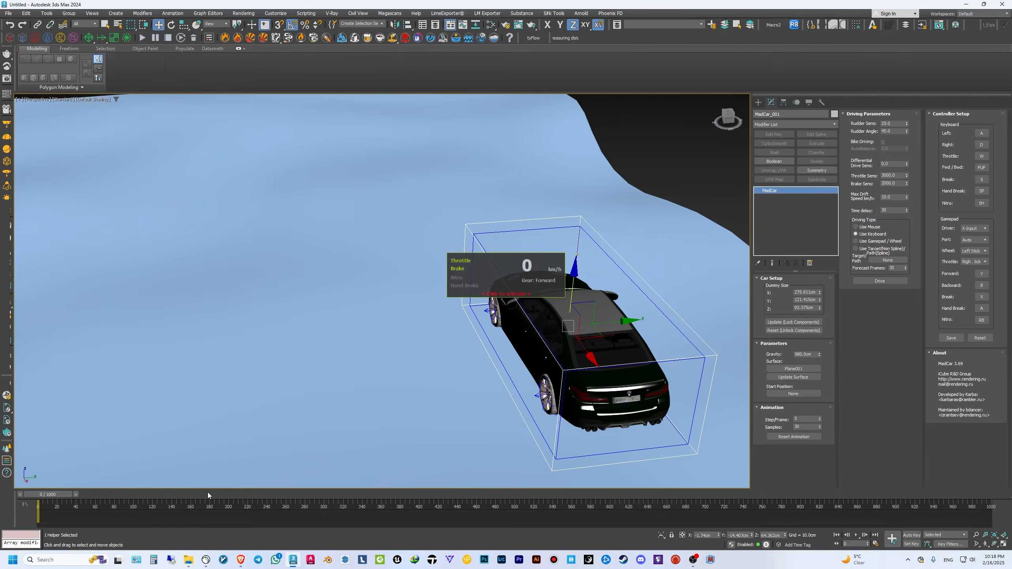
# - Review the recorded drive along the timeline and return to frame 0
pyautogui.moveTo(69, 496); pyautogui.dragTo(106, 494)
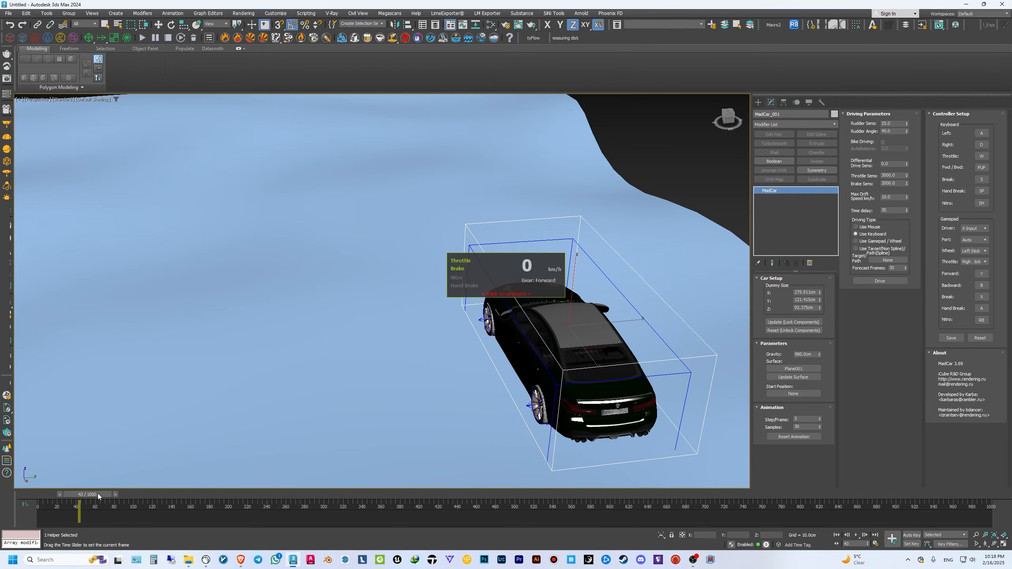
pyautogui.press('w')
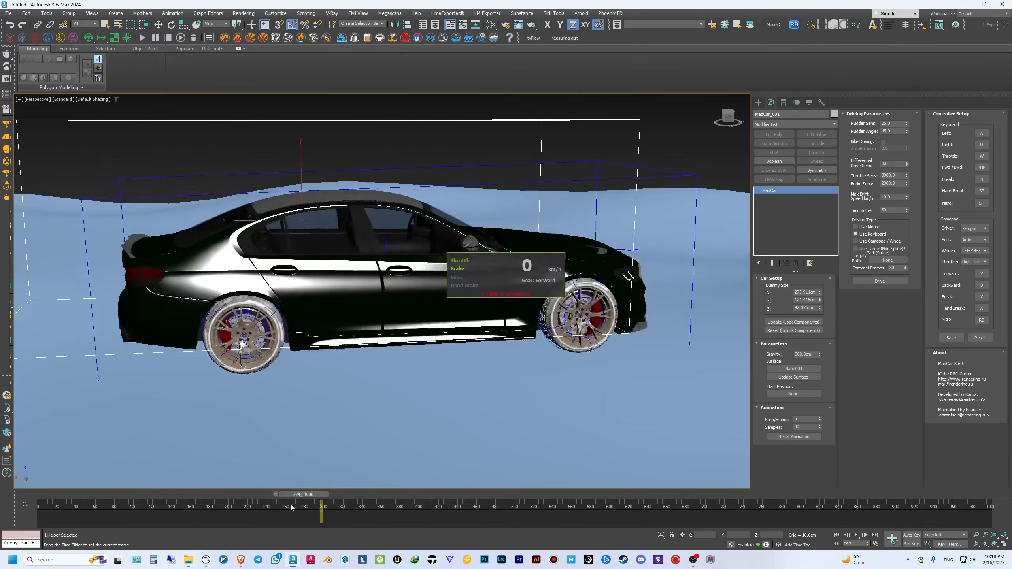
pyautogui.moveTo(291, 505); pyautogui.dragTo(34, 499)
# - Record a new drive from frame 0, accelerating and steering left in a loop back toward the starting point, and stop it
pyautogui.scroll(-3, 149, 441)
pyautogui.keyDown('alt'); pyautogui.moveTo(150, 441); pyautogui.dragTo(223, 447, button='middle'); pyautogui.keyUp('alt')
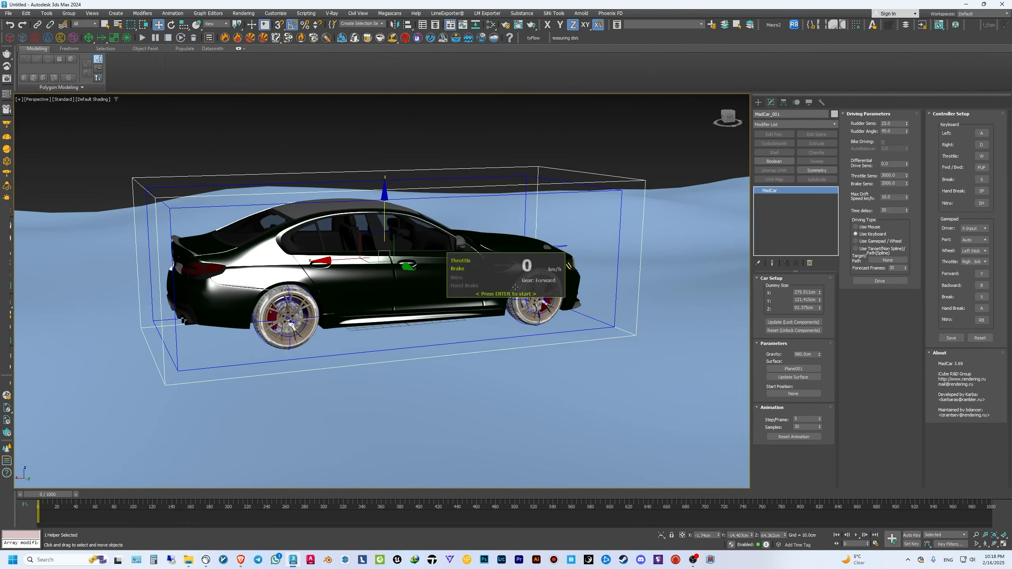
pyautogui.click(889, 284)
pyautogui.click(513, 276)
pyautogui.press('w')
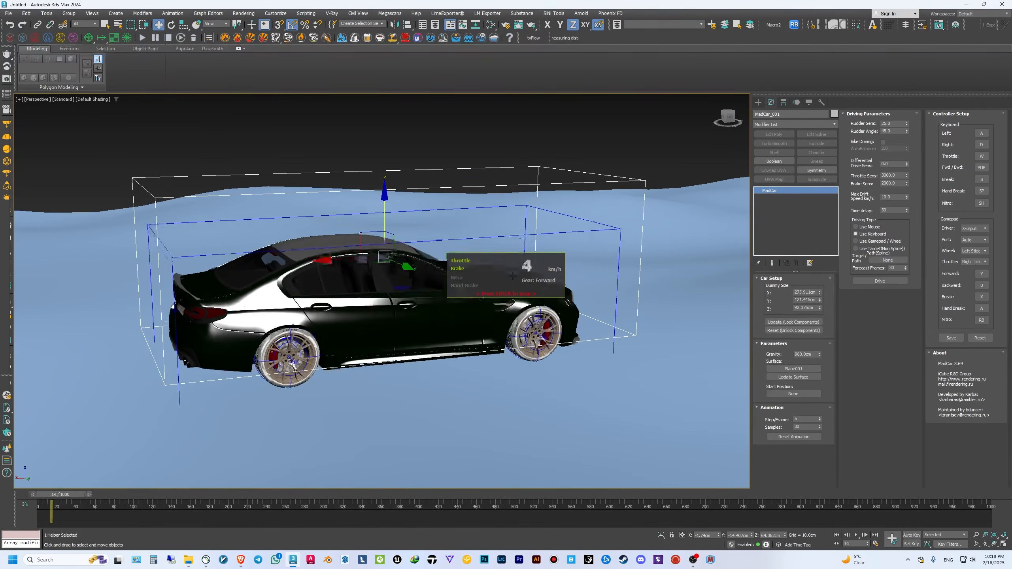
pyautogui.press('a')
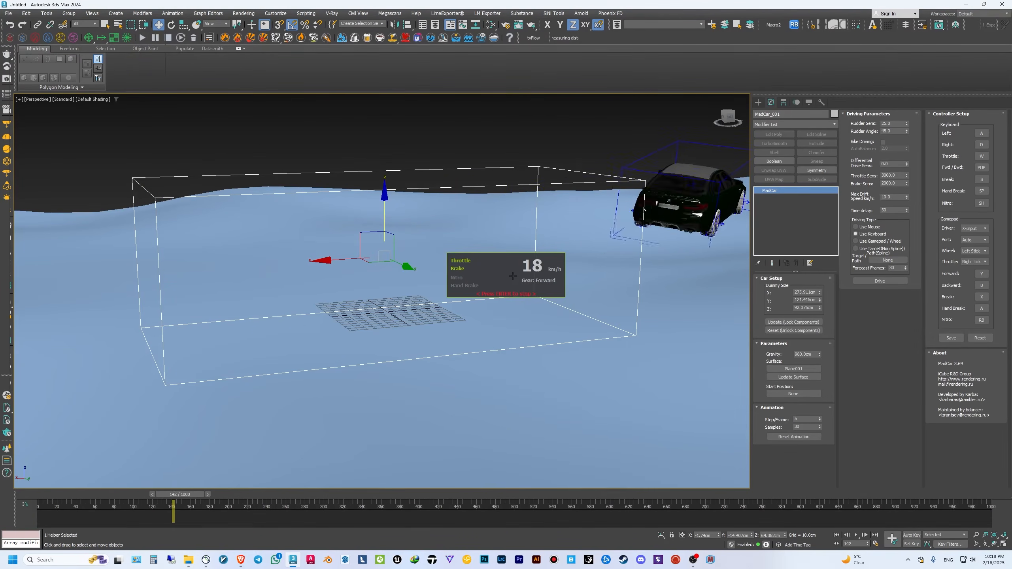
pyautogui.press('w')
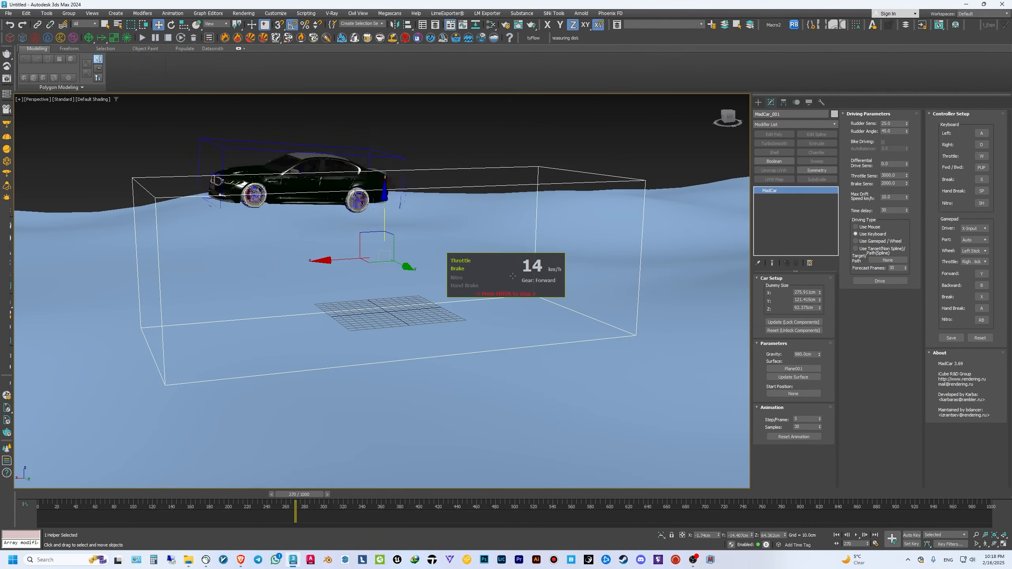
pyautogui.press('a')
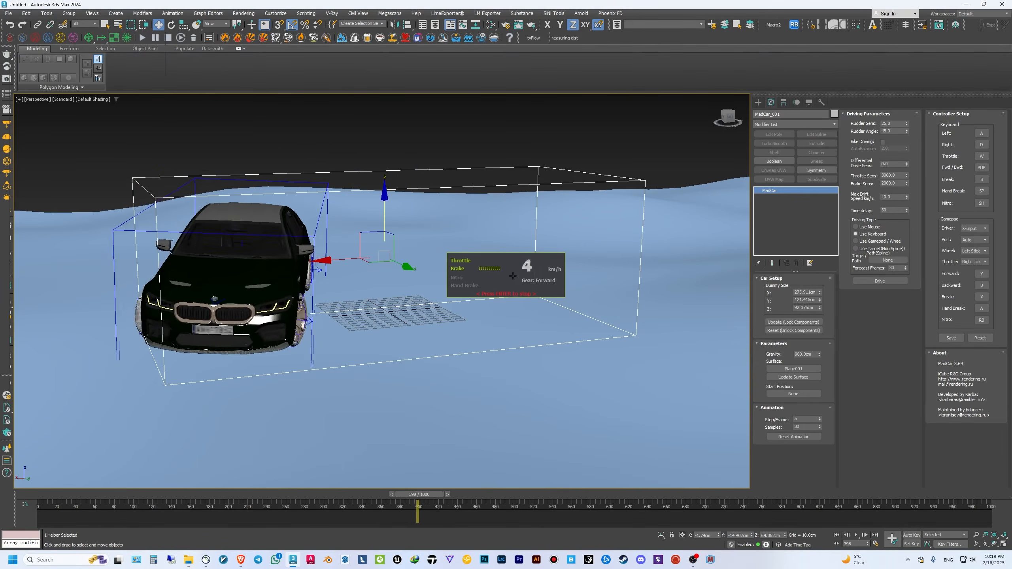
pyautogui.press('Return')
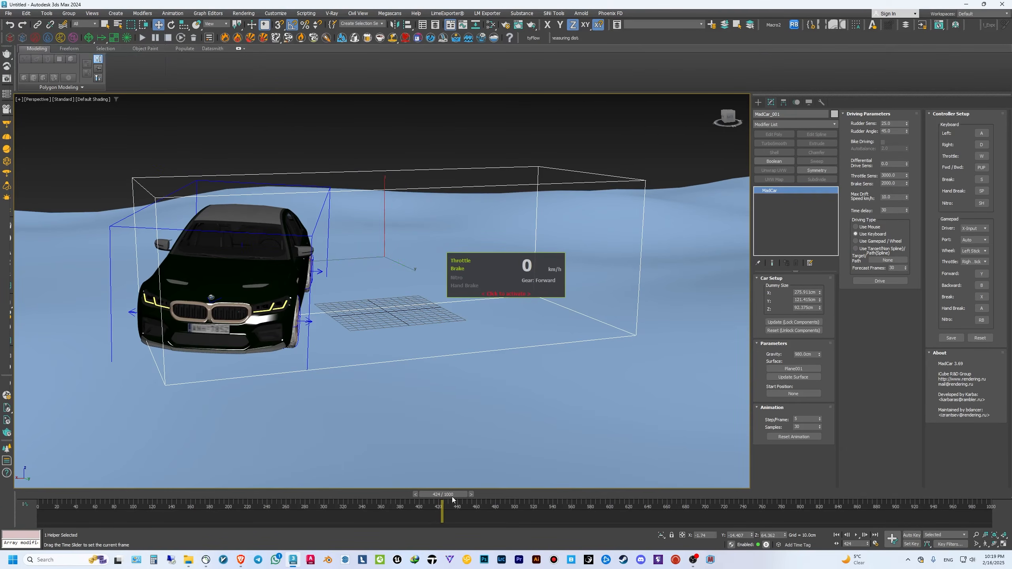
# - Play through the recorded loop from frame 0 and leave the timeline at frame 400
pyautogui.moveTo(453, 497); pyautogui.dragTo(46, 506)
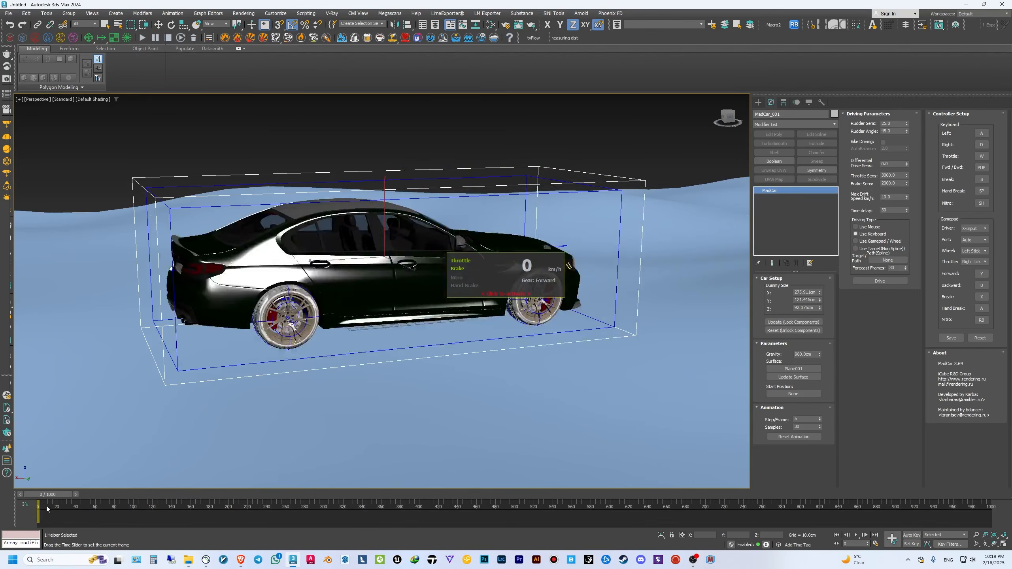
pyautogui.press('w')
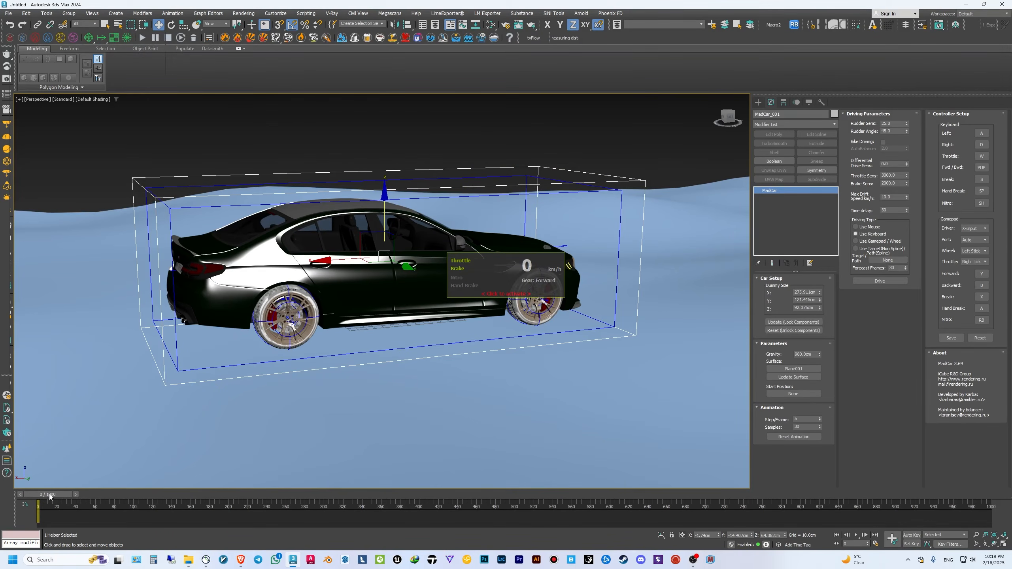
pyautogui.moveTo(50, 496); pyautogui.dragTo(417, 507)
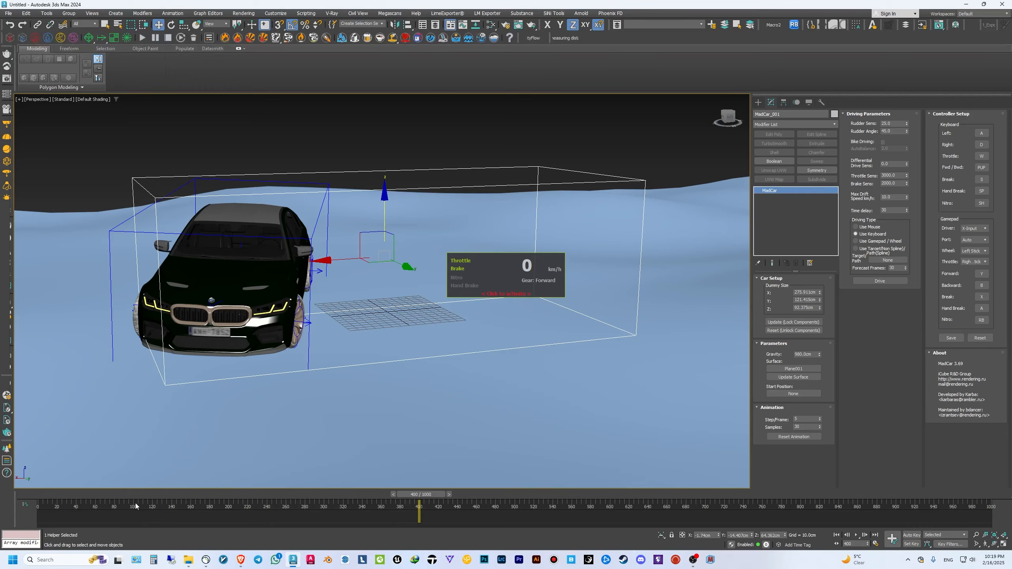
# - Open the .vrscene exporter and set its export path to a new Desktop folder named madcar
pyautogui.click(337, 14)
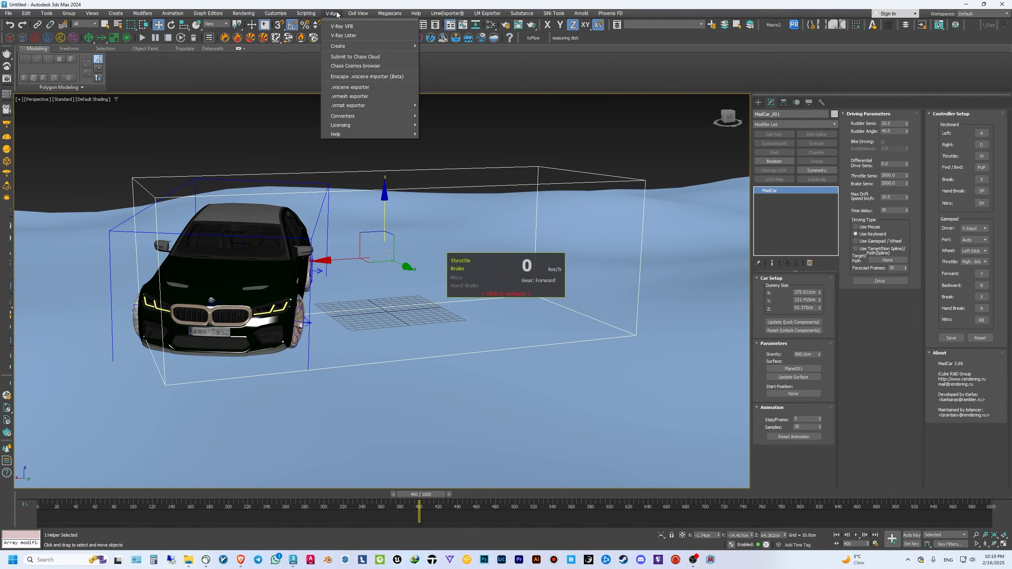
pyautogui.click(365, 91)
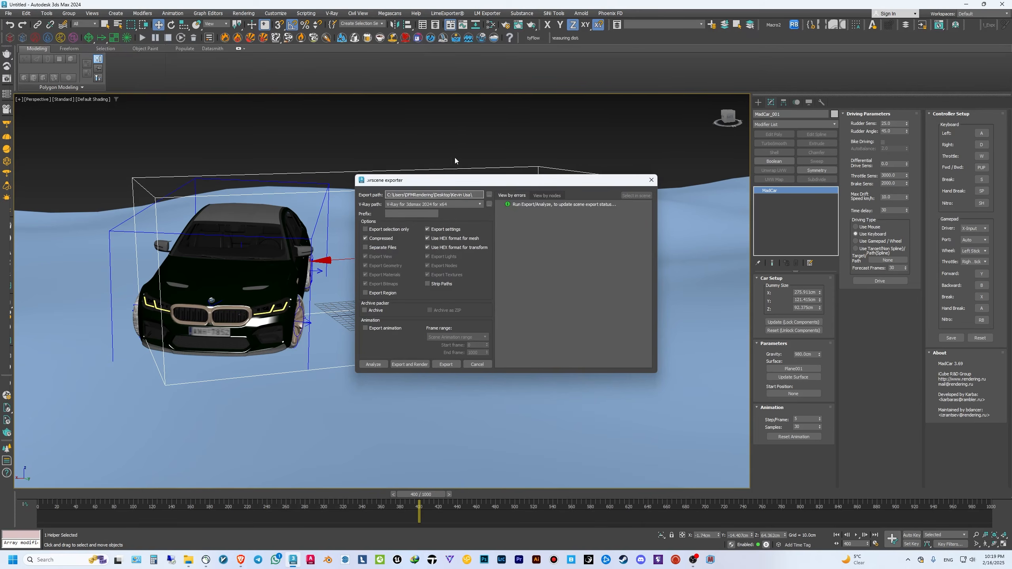
pyautogui.click(490, 195)
pyautogui.click(482, 204)
pyautogui.rightClick(507, 243)
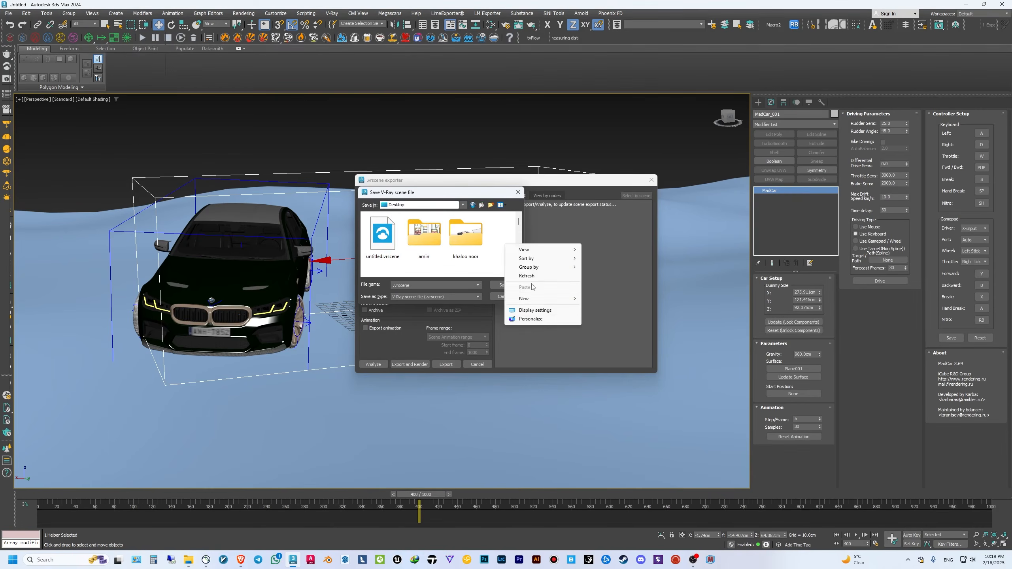
pyautogui.moveTo(532, 298)
pyautogui.click(594, 301)
pyautogui.write('madcar')
pyautogui.press('Return')
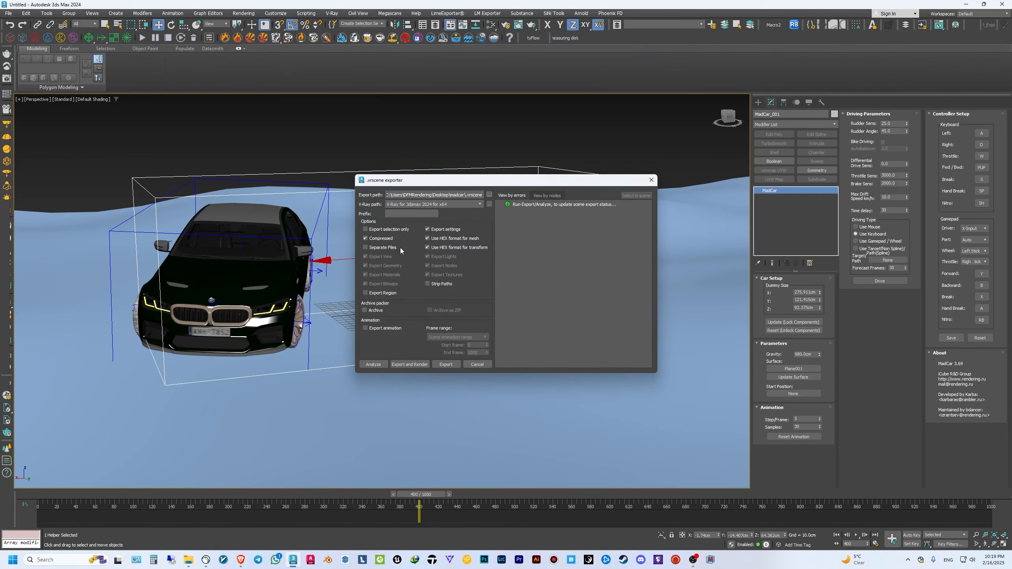
# - Enable animation export with a custom frame range from 40 to 400 and export the scene as .vrscene
pyautogui.click(365, 329)
pyautogui.click(482, 337)
pyautogui.click(462, 351)
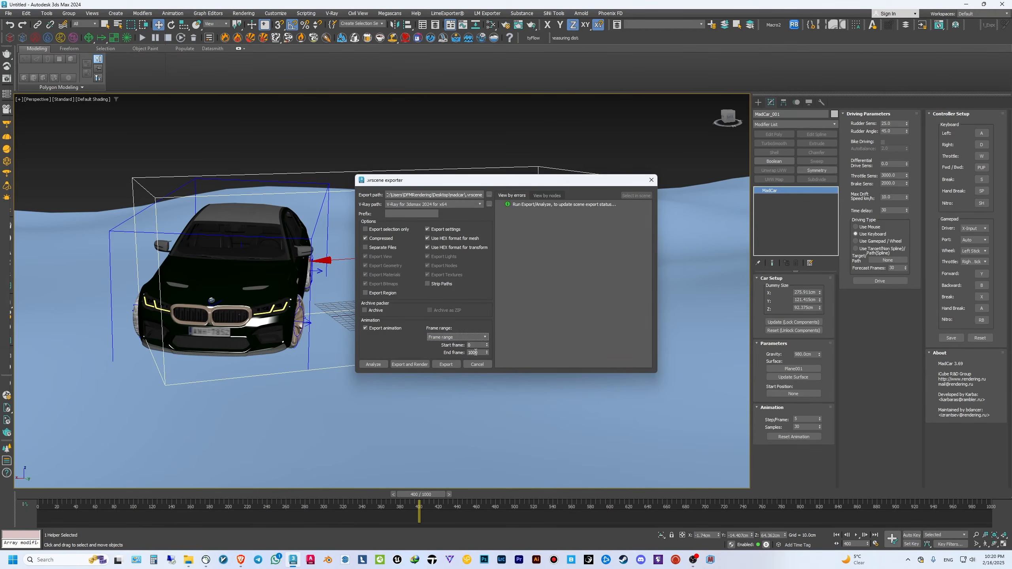
pyautogui.click(468, 345)
pyautogui.click(474, 353)
pyautogui.click(512, 344)
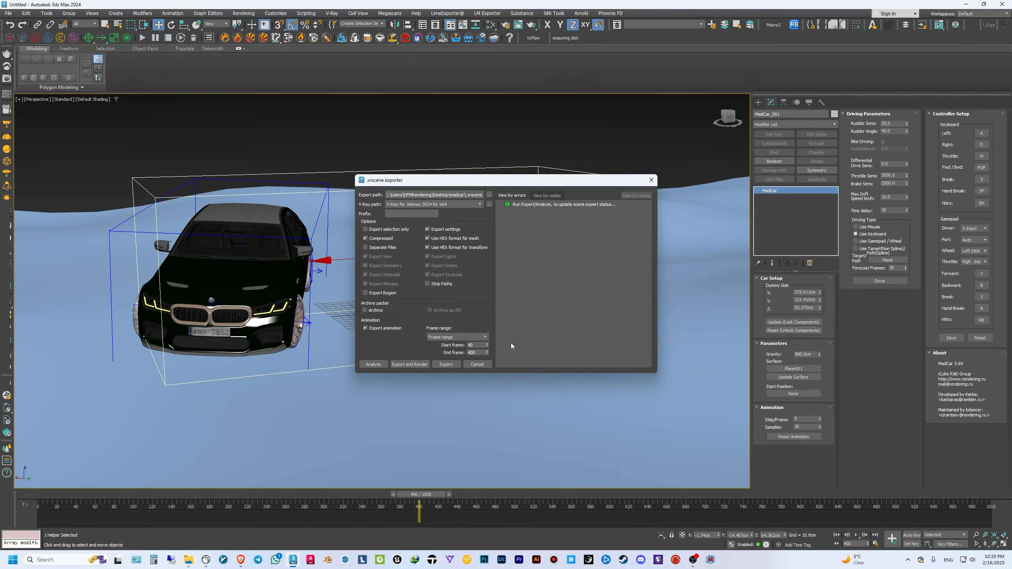
pyautogui.click(446, 367)
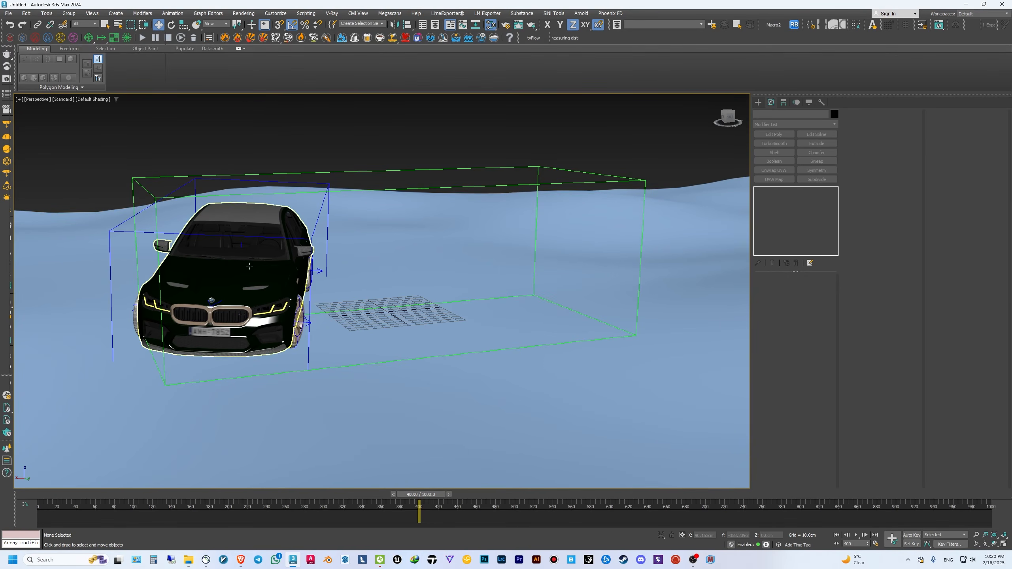
# - Select all scene objects, convert their Corona materials with the V-Ray converter, and export the animated .vrscene again
pyautogui.click(250, 266)
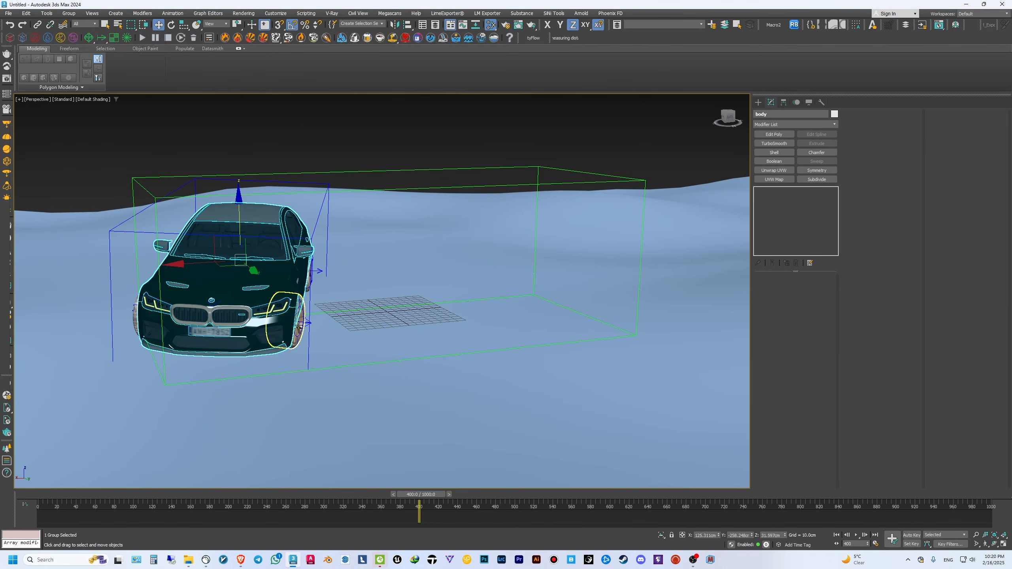
pyautogui.moveTo(389, 105); pyautogui.dragTo(420, 150)
pyautogui.hotkey('ctrl', 'a')
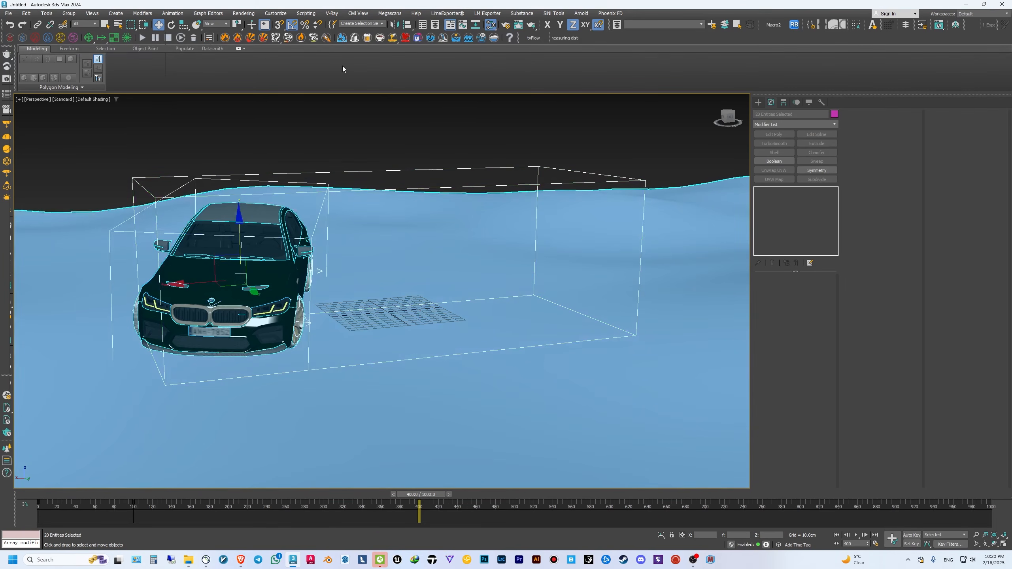
pyautogui.click(332, 13)
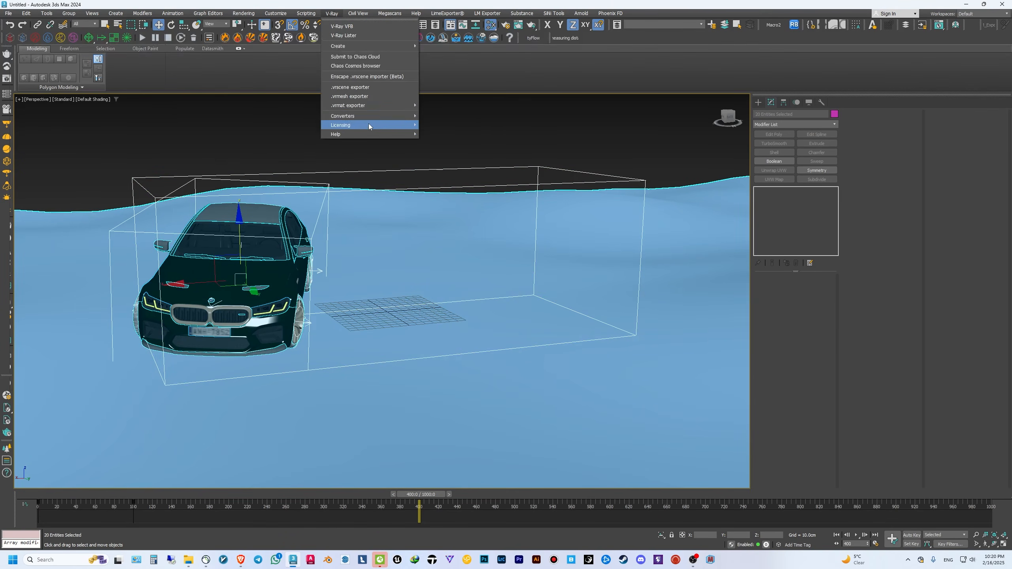
pyautogui.moveTo(381, 560)
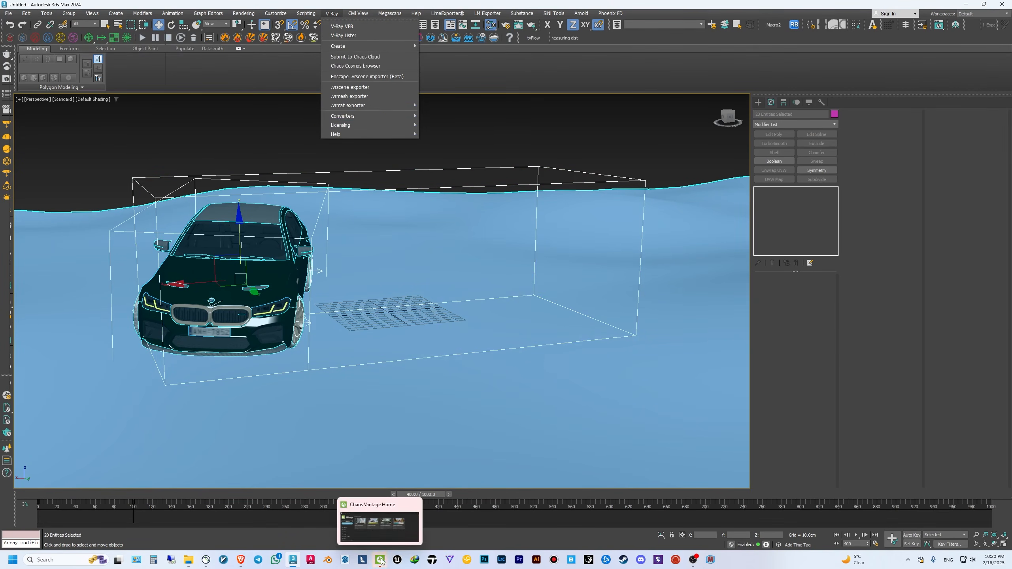
pyautogui.moveTo(387, 116)
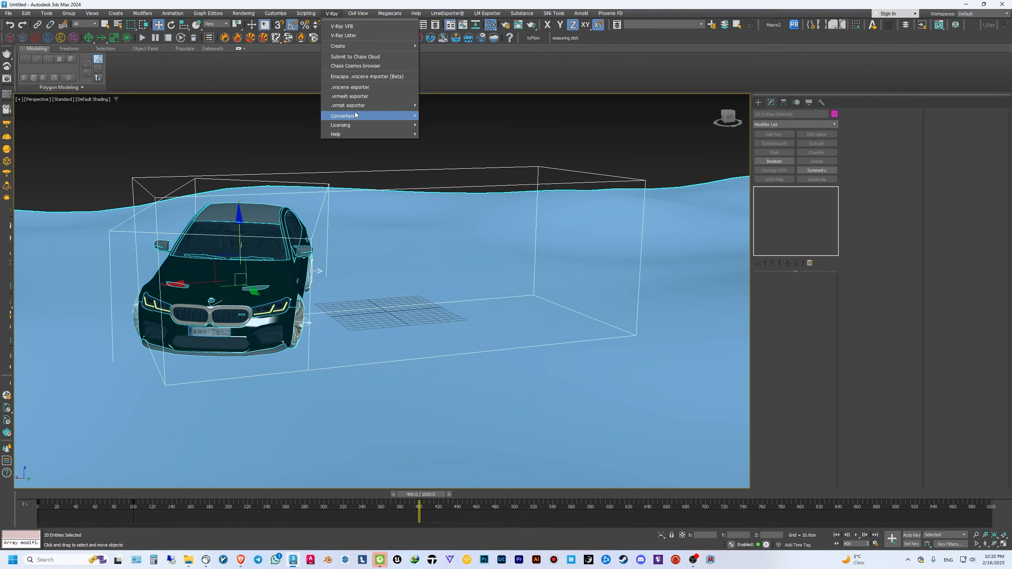
pyautogui.click(457, 116)
pyautogui.click(463, 286)
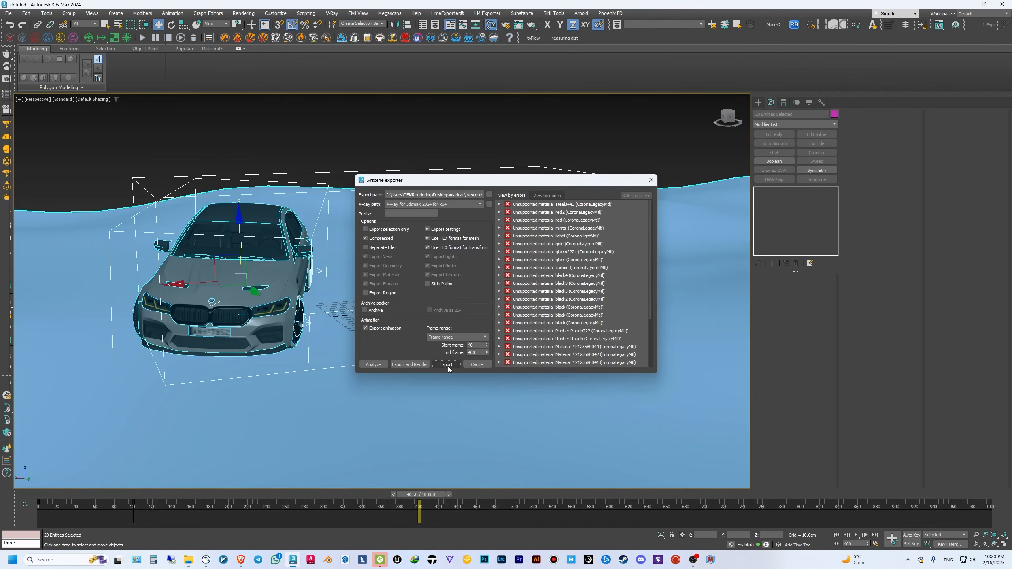
pyautogui.click(447, 365)
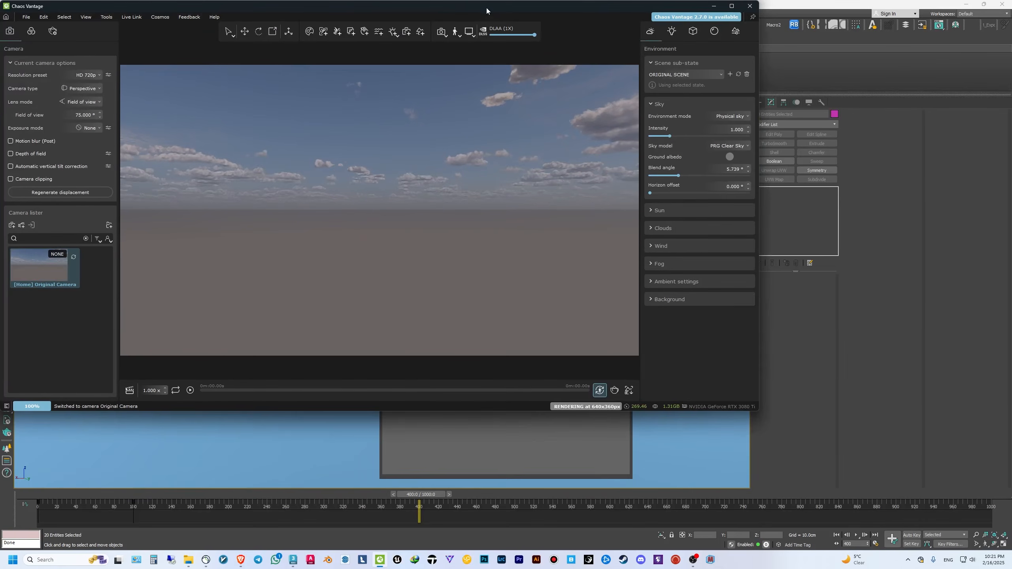
# - Switch to Chaos Vantage, open untitled.vrscene from the madcar folder, and maximize the window
pyautogui.moveTo(487, 10); pyautogui.dragTo(569, 105)
pyautogui.click(108, 112)
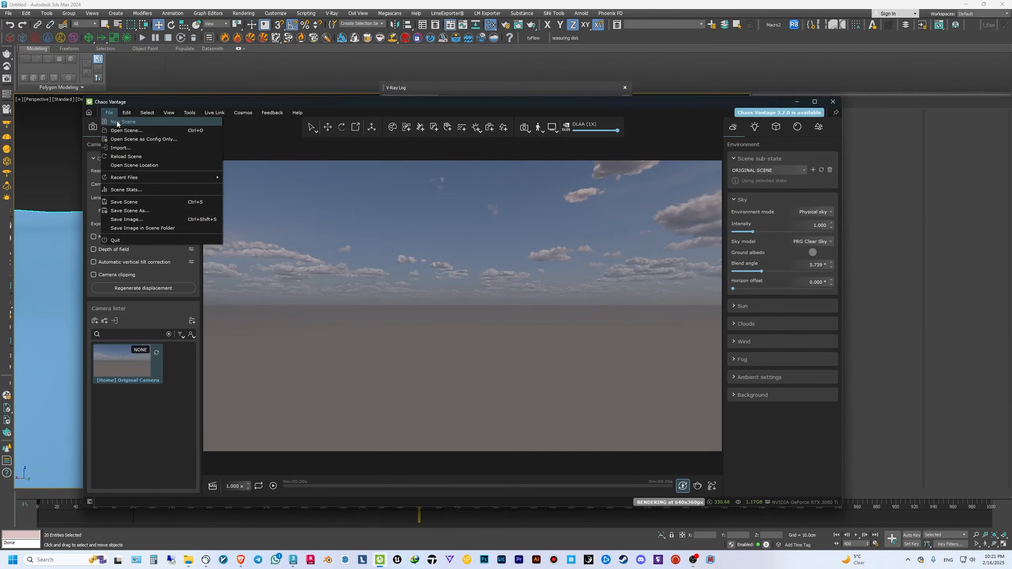
pyautogui.click(126, 130)
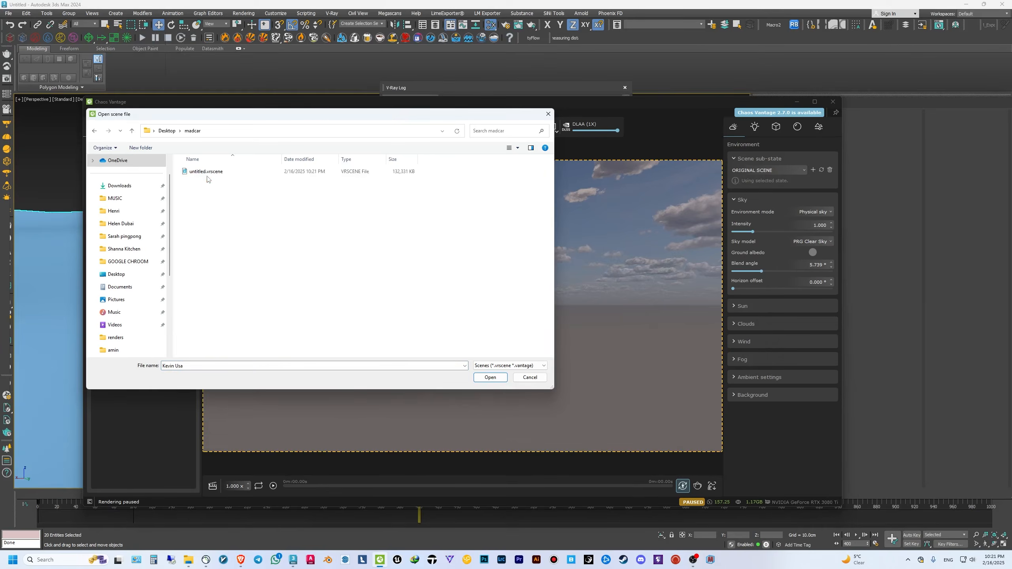
pyautogui.doubleClick(206, 176)
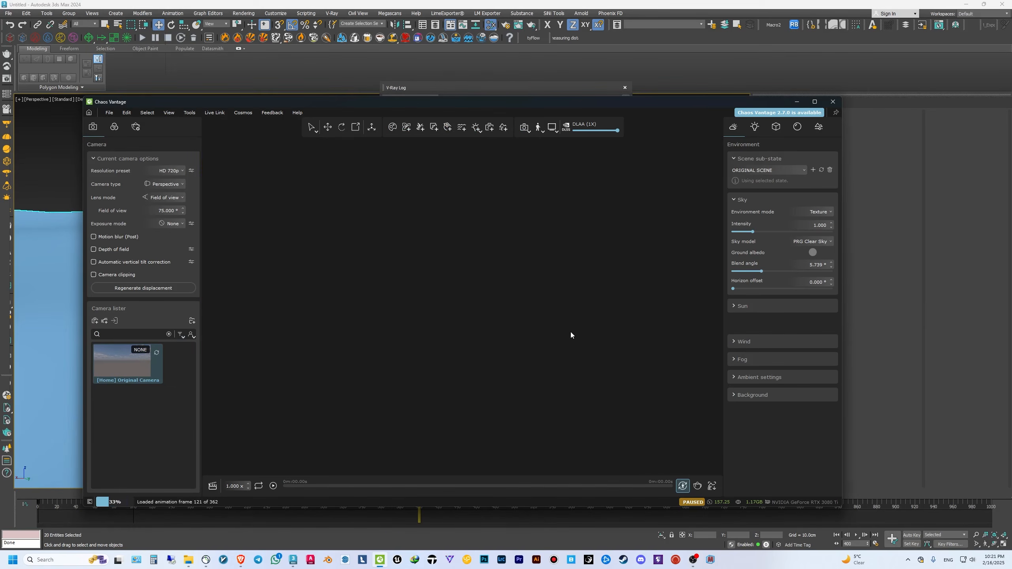
pyautogui.click(814, 102)
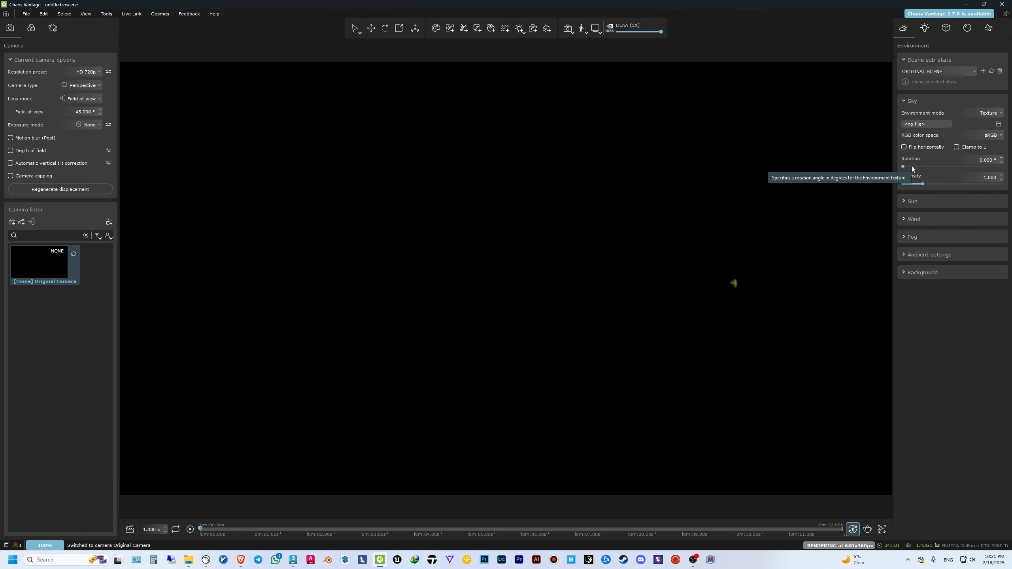
# - Set the environment mode to Physical sky and the camera resolution preset to FHD 1080p
pyautogui.click(989, 113)
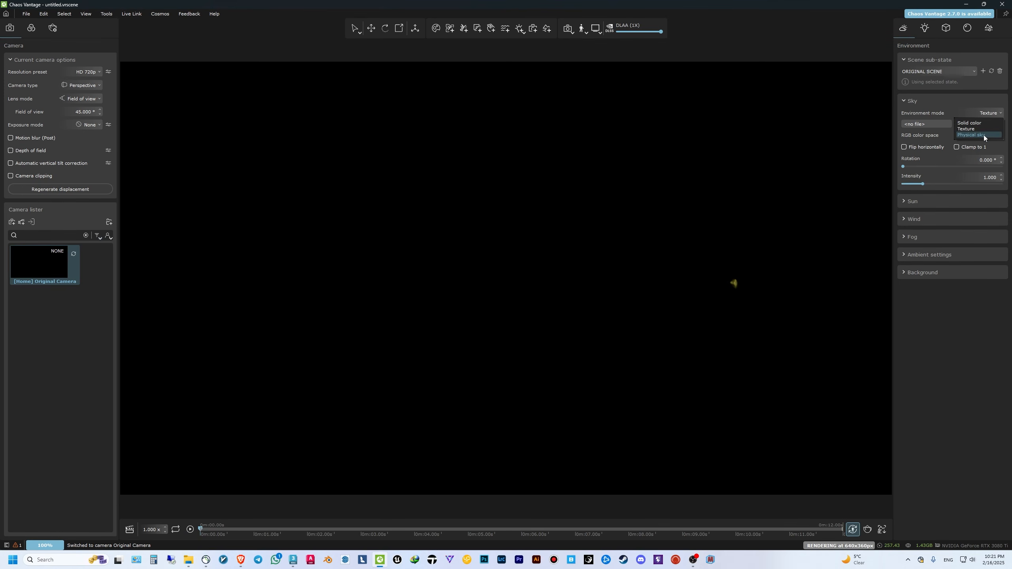
pyautogui.click(984, 135)
pyautogui.scroll(-4, 738, 268)
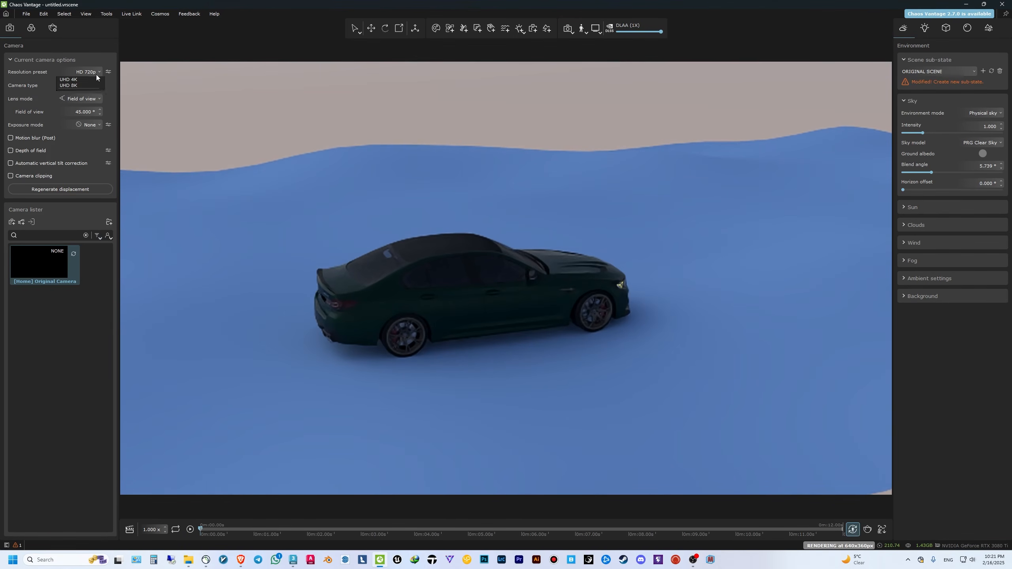
pyautogui.click(97, 74)
pyautogui.click(88, 97)
# - Play the car animation, enable the sun light, and replay the animation with the sun on
pyautogui.click(190, 530)
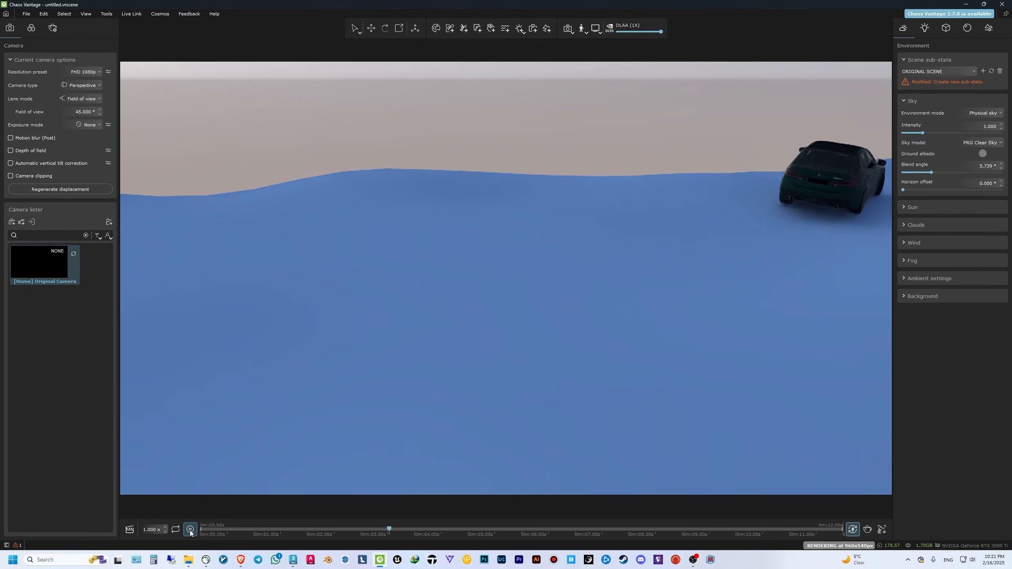
pyautogui.click(914, 208)
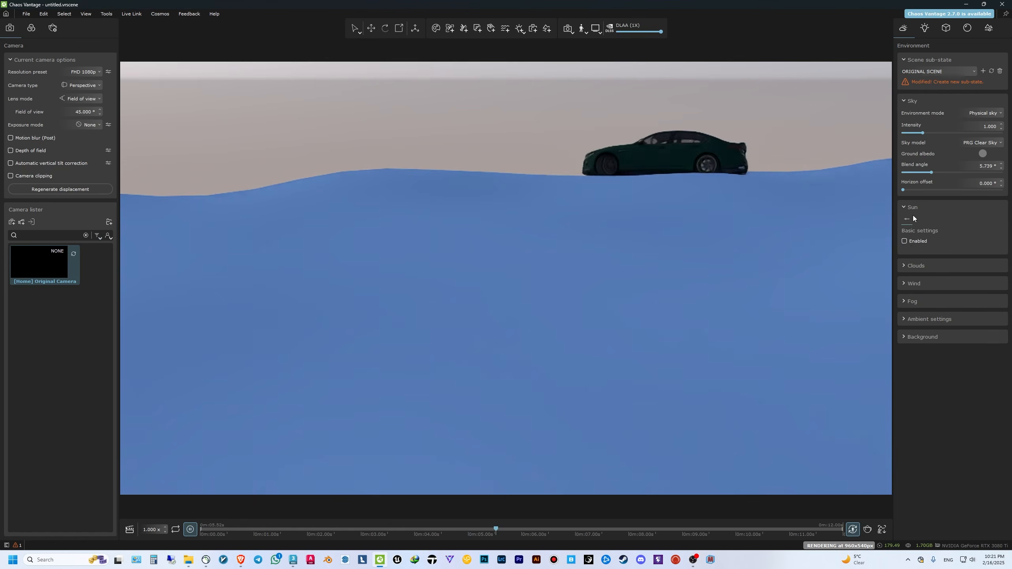
pyautogui.click(906, 241)
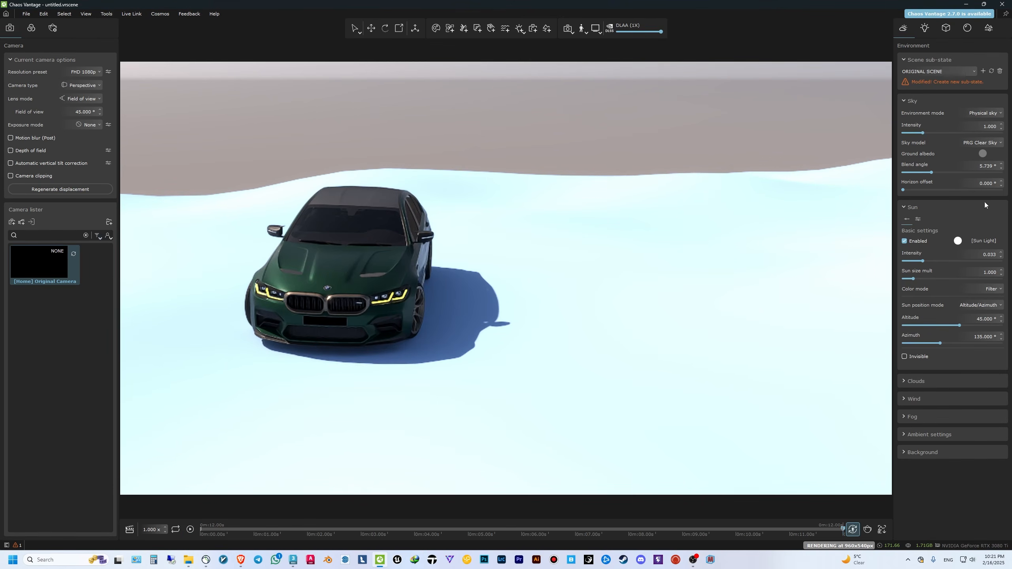
pyautogui.click(190, 529)
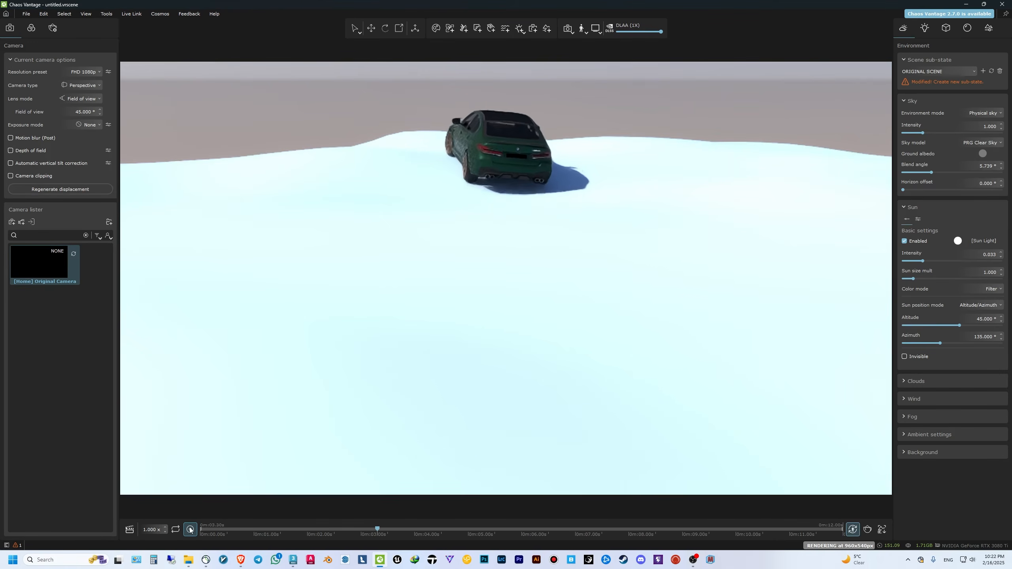